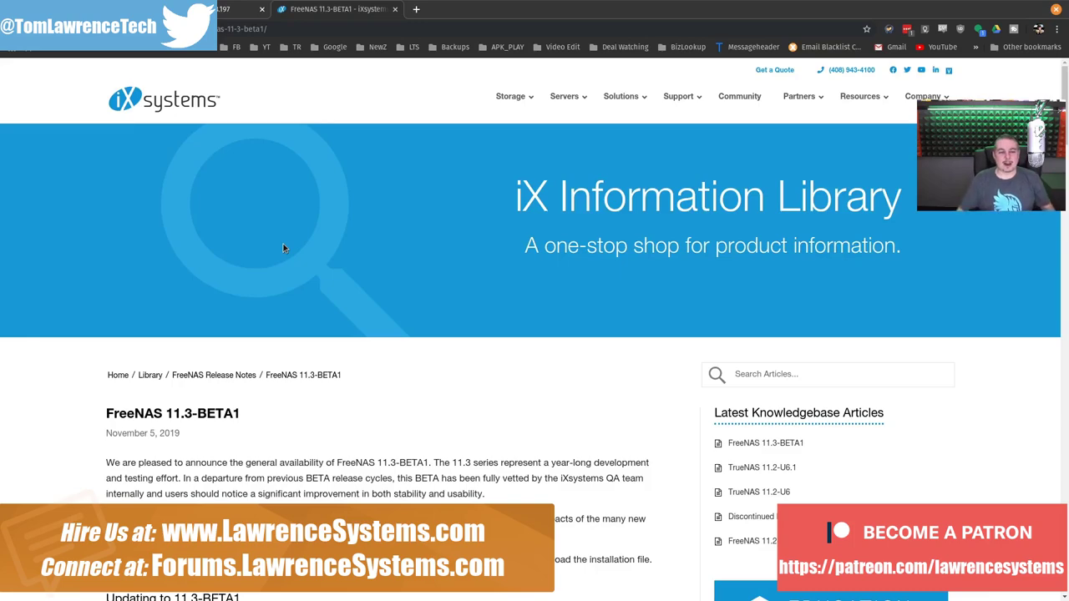
- Skim the FreeNAS 11.3-BETA1 release notes from the introduction to the domain controller migration section, and return to the update instructions
scroll(542, 223, down, 5)
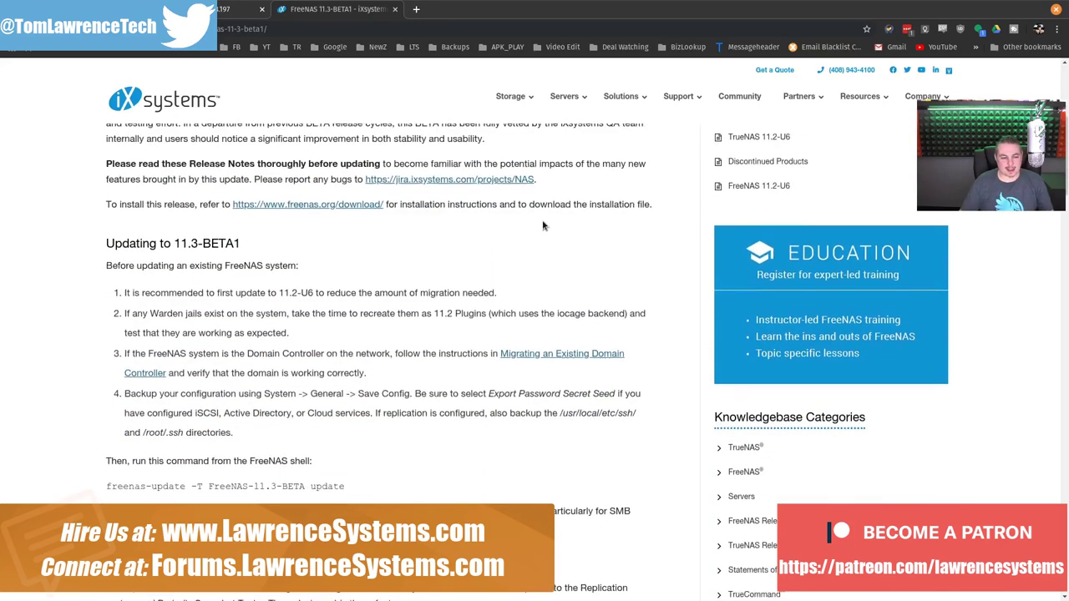
scroll(543, 225, up, 2)
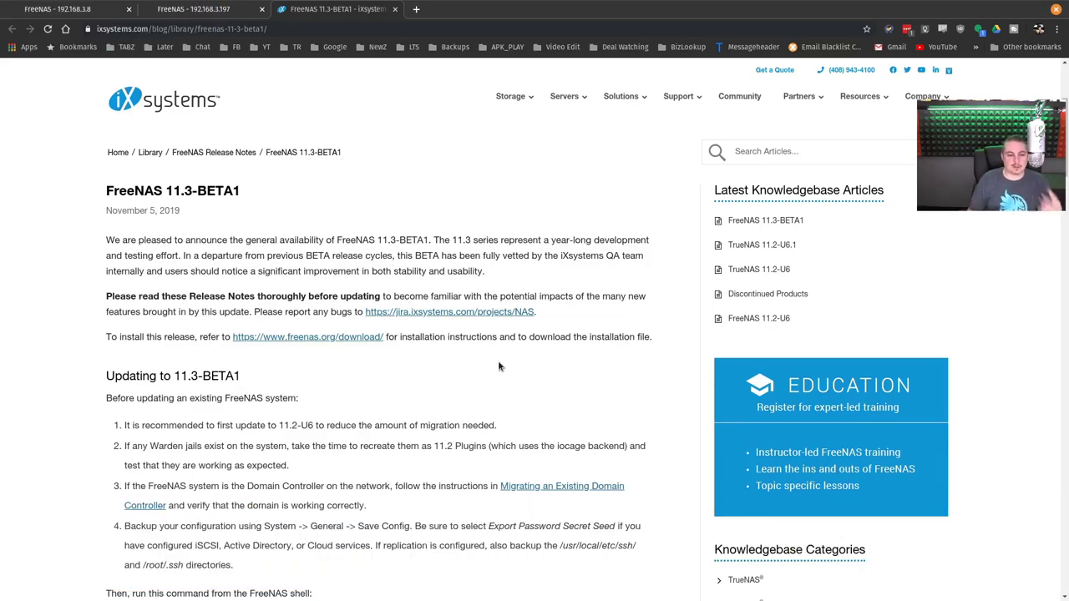
scroll(472, 318, down, 2)
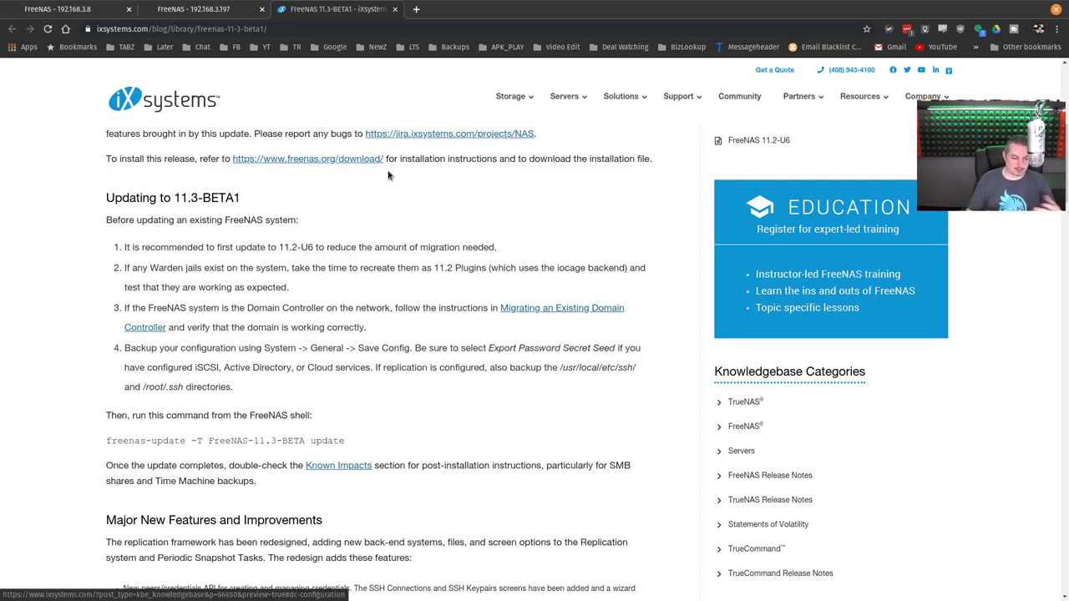
scroll(407, 454, down, 3)
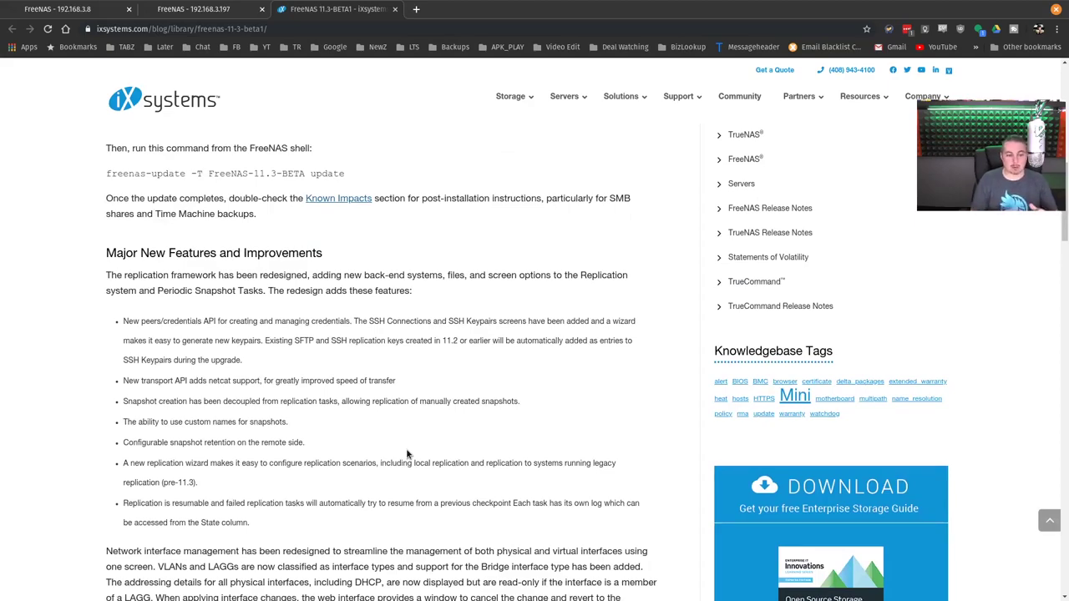
scroll(407, 454, down, 18)
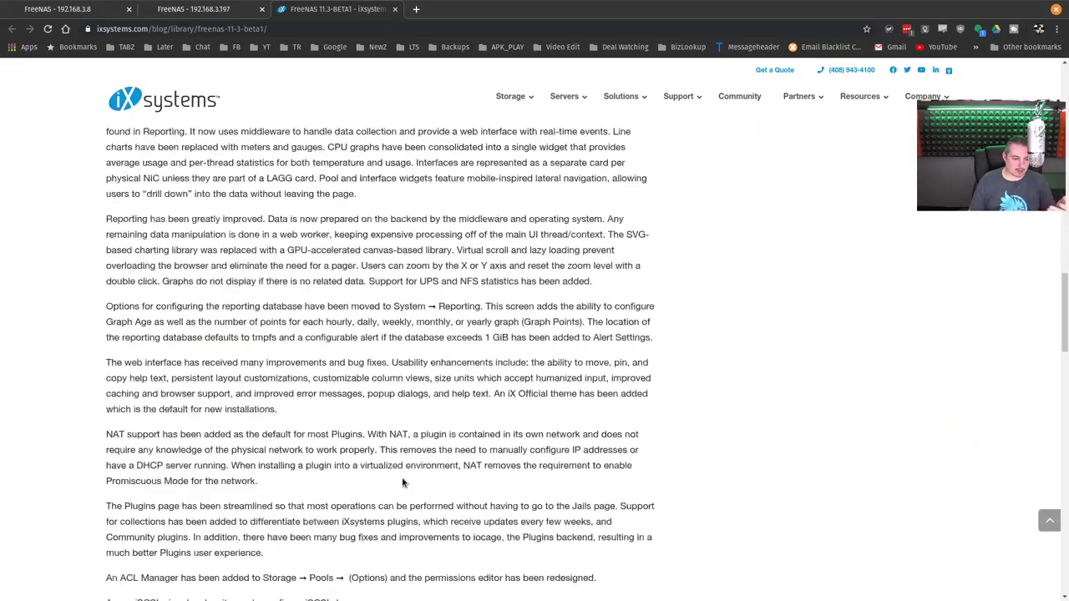
scroll(401, 513, down, 10)
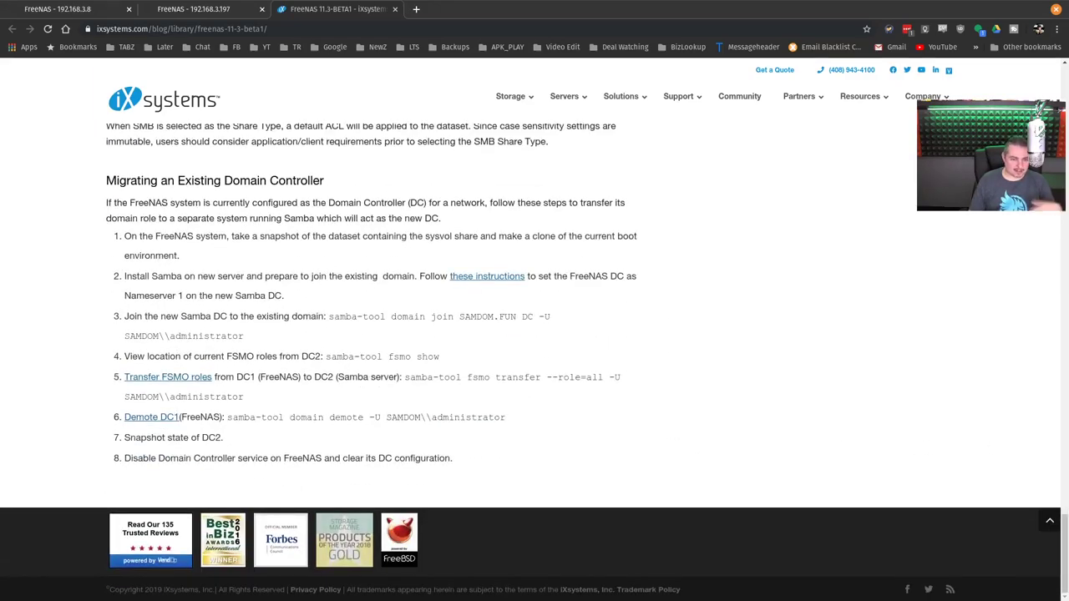
scroll(1065, 584, up, 1)
drag(1064, 585, 1059, 154)
scroll(773, 288, down, 1)
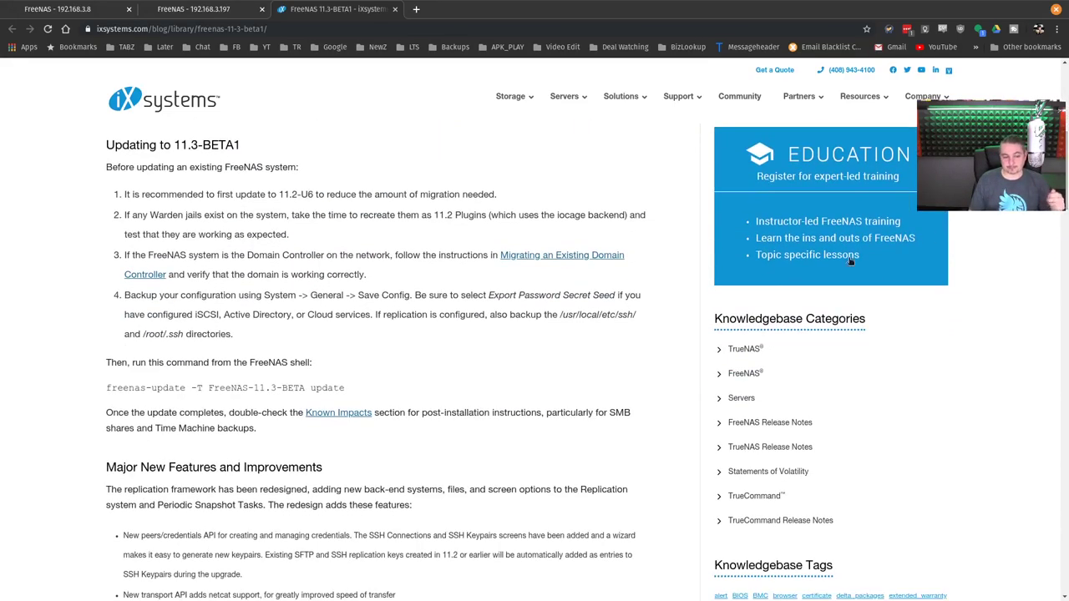
- Highlight the freenas-update shell command in the release notes and examine the replication changes under Major New Features and Improvements
scroll(451, 287, down, 3)
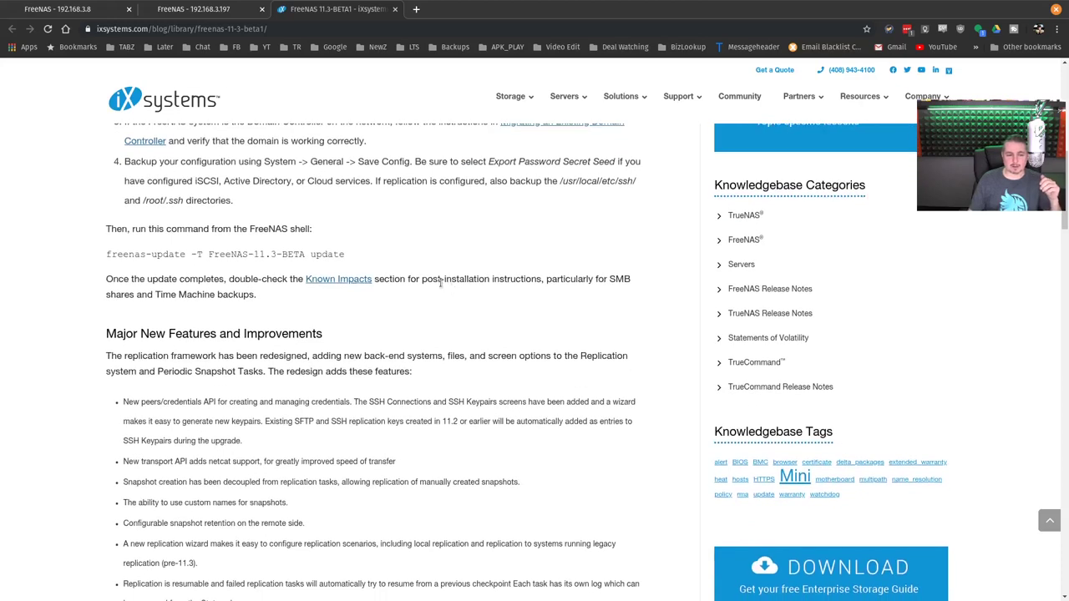
triple_click(229, 256)
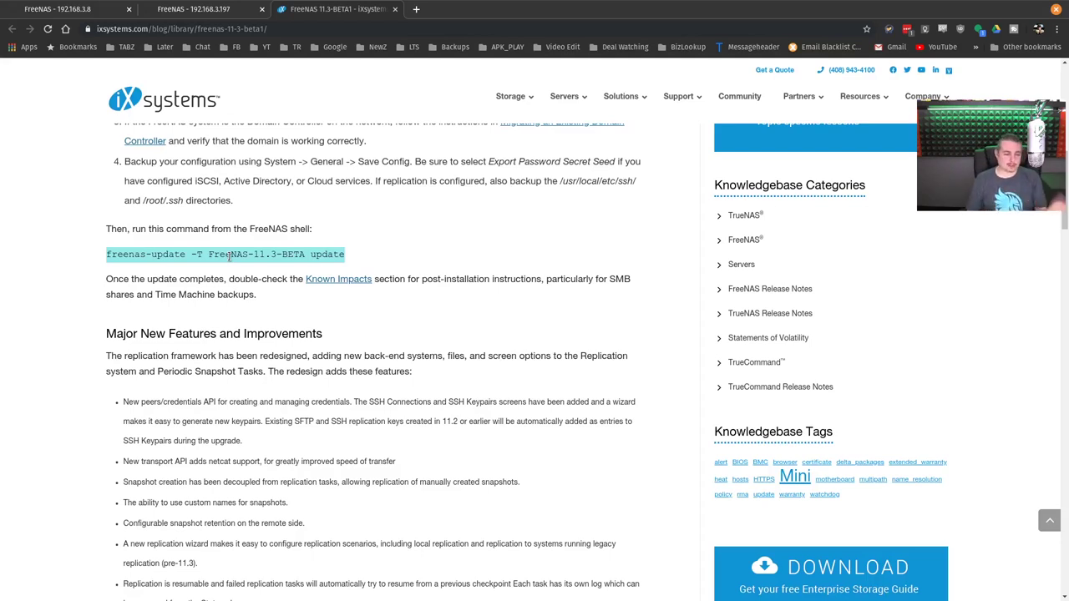
scroll(577, 349, down, 1)
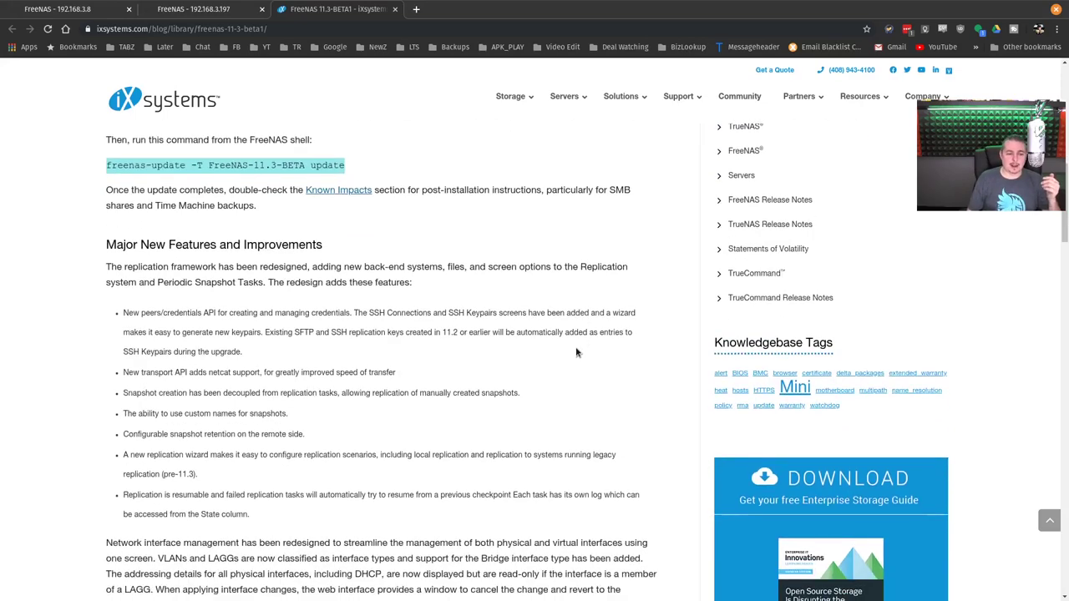
click(501, 362)
scroll(488, 355, down, 1)
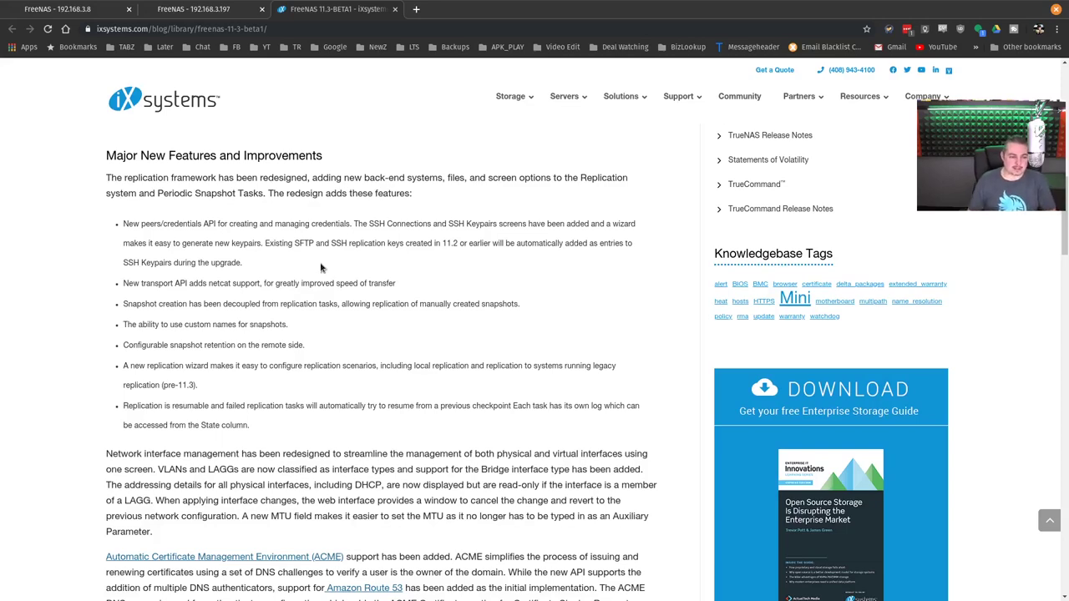
- Open the form for adding an SSH connection on the FreeNAS server at 192.168.3.197 and inspect its setup method and URL fields
click(204, 8)
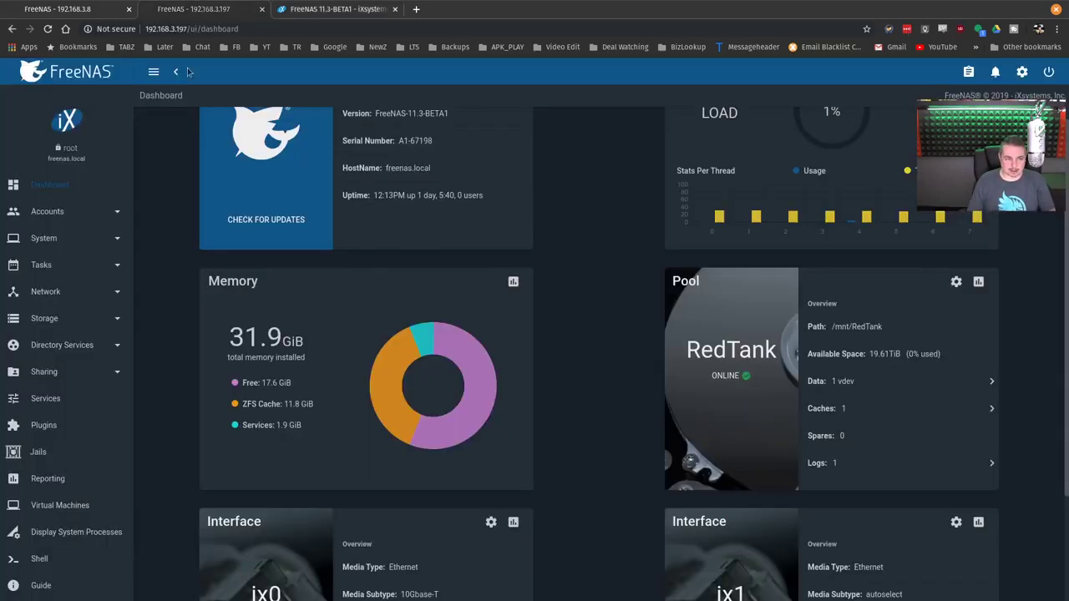
click(80, 248)
scroll(89, 398, down, 1)
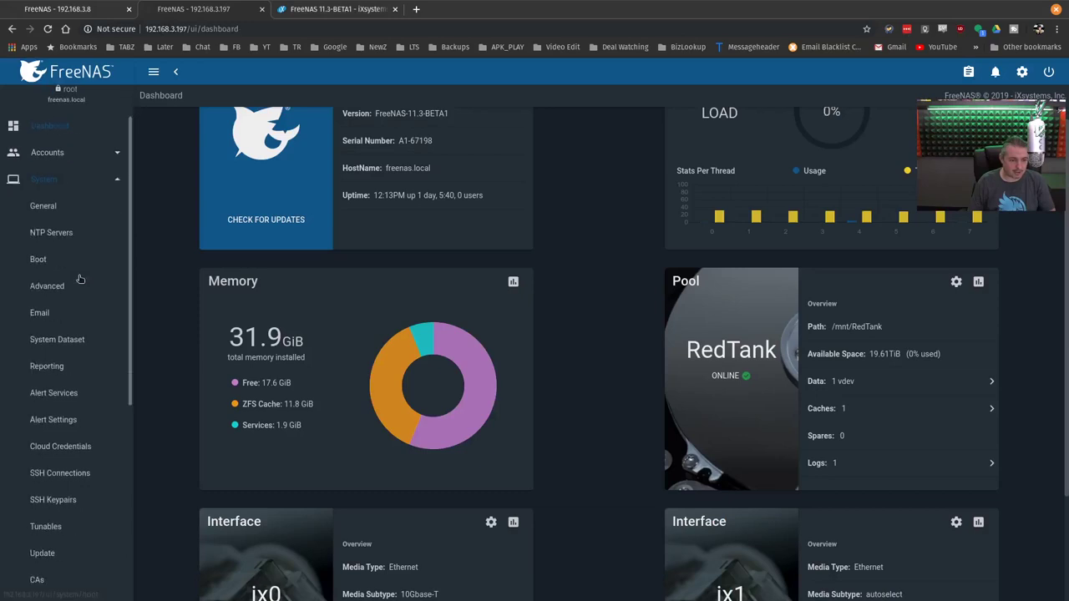
click(68, 473)
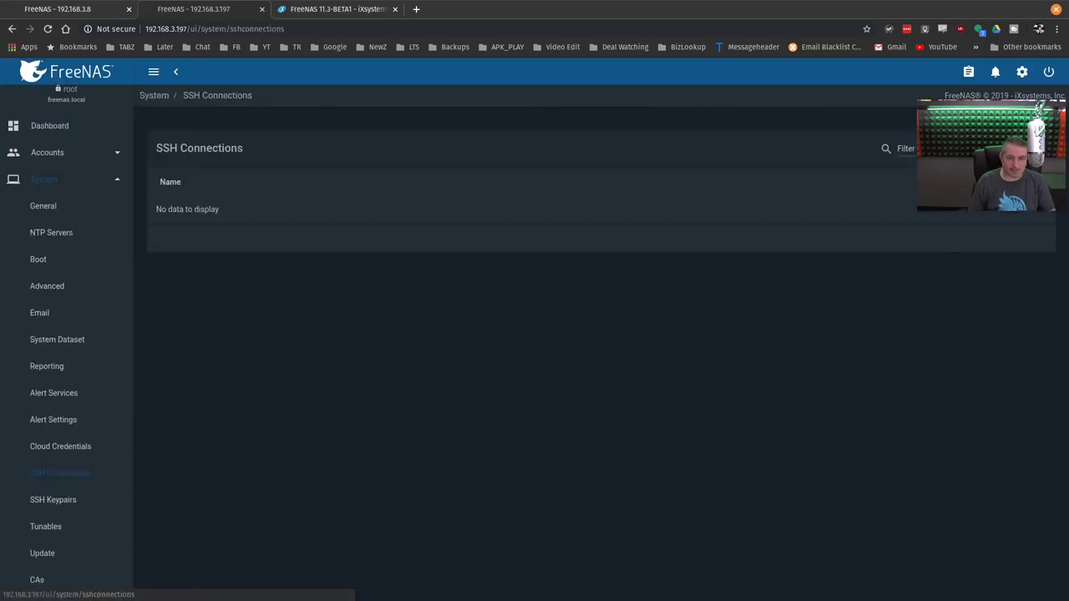
click(994, 147)
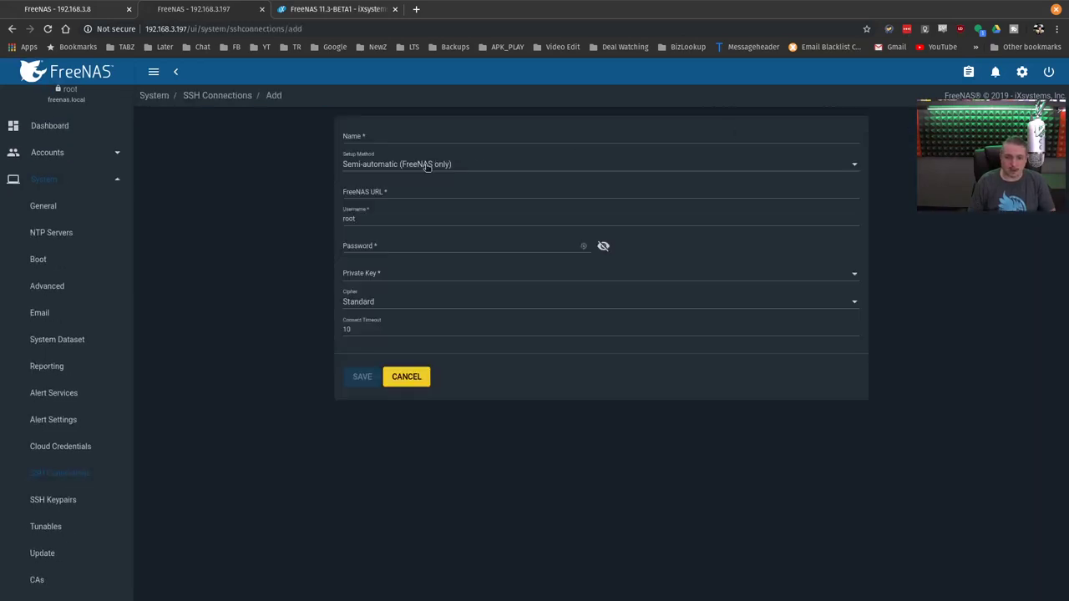
click(426, 165)
click(426, 164)
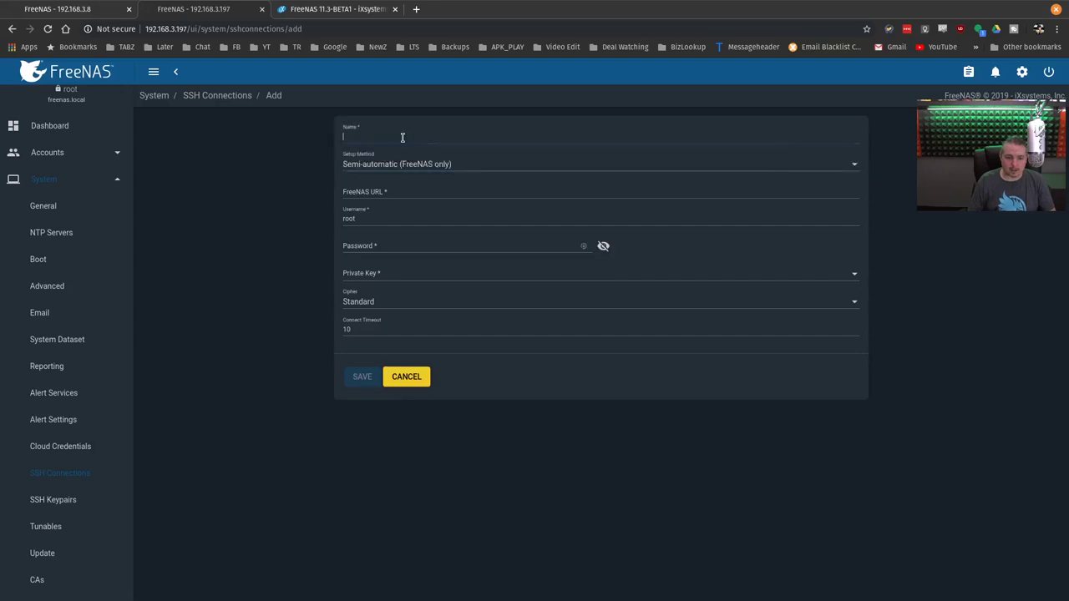
click(396, 192)
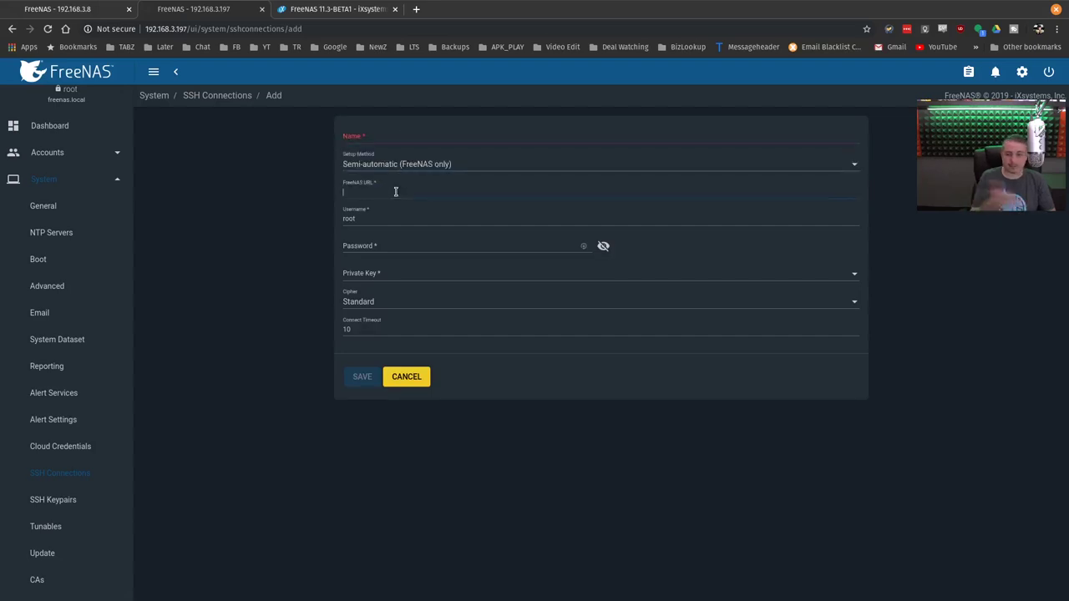
- Return to the release notes and read the replication feature list down to the network interface management paragraph
click(334, 10)
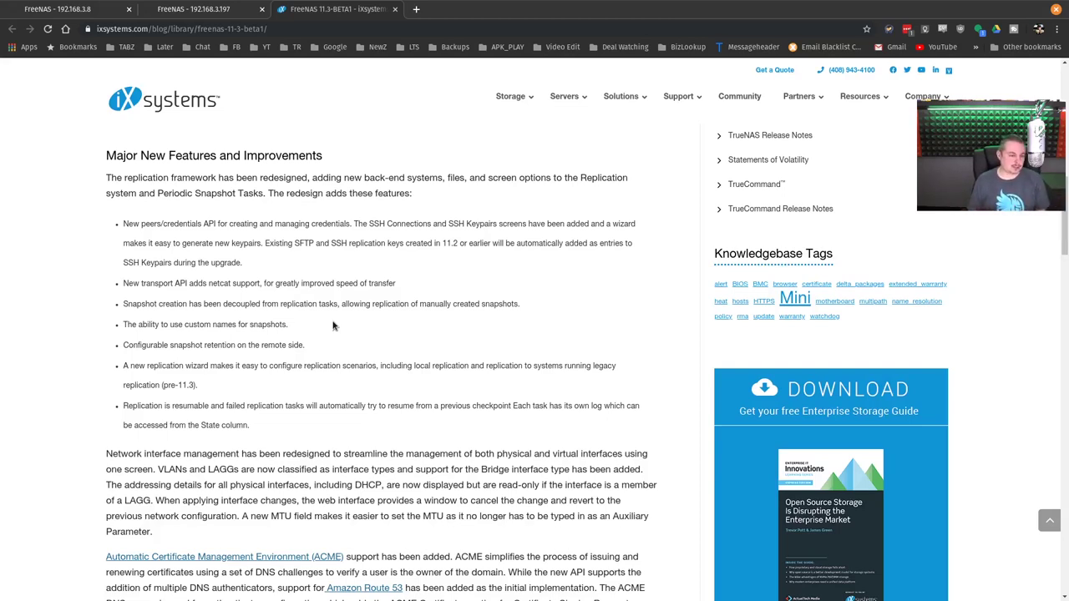
scroll(333, 326, down, 1)
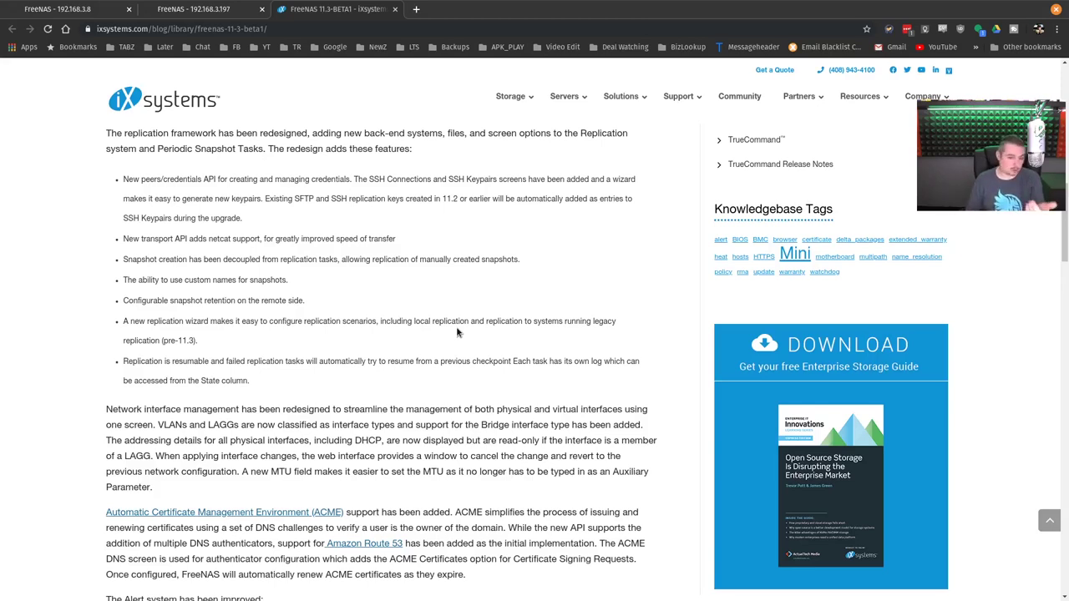
scroll(456, 332, down, 1)
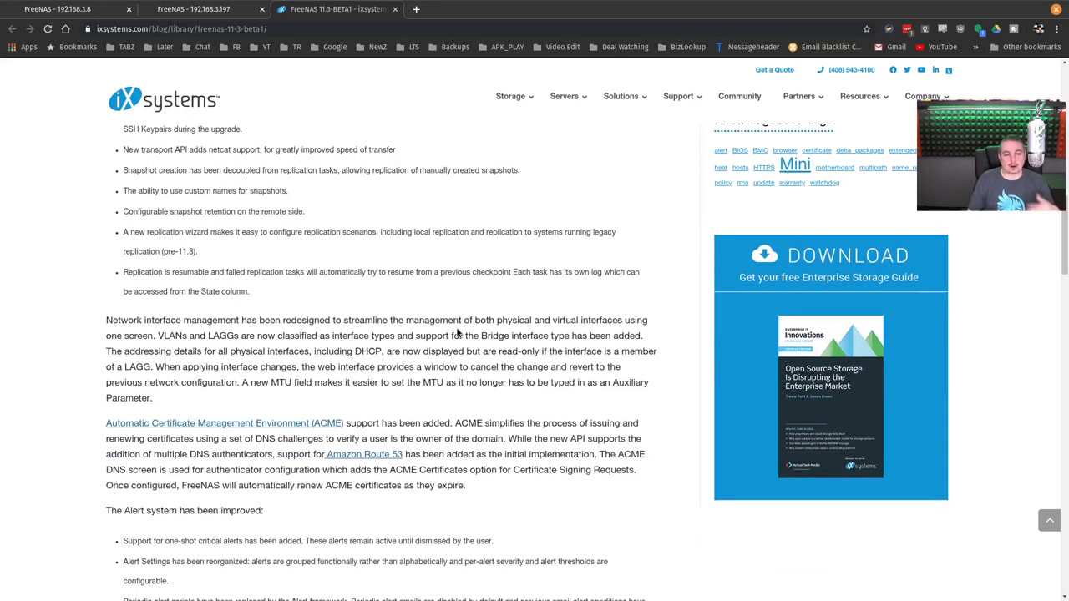
- Open the replication task wizard on the FreeNAS server and set the destination dataset location to On this System
key(ctrl+shift+Tab)
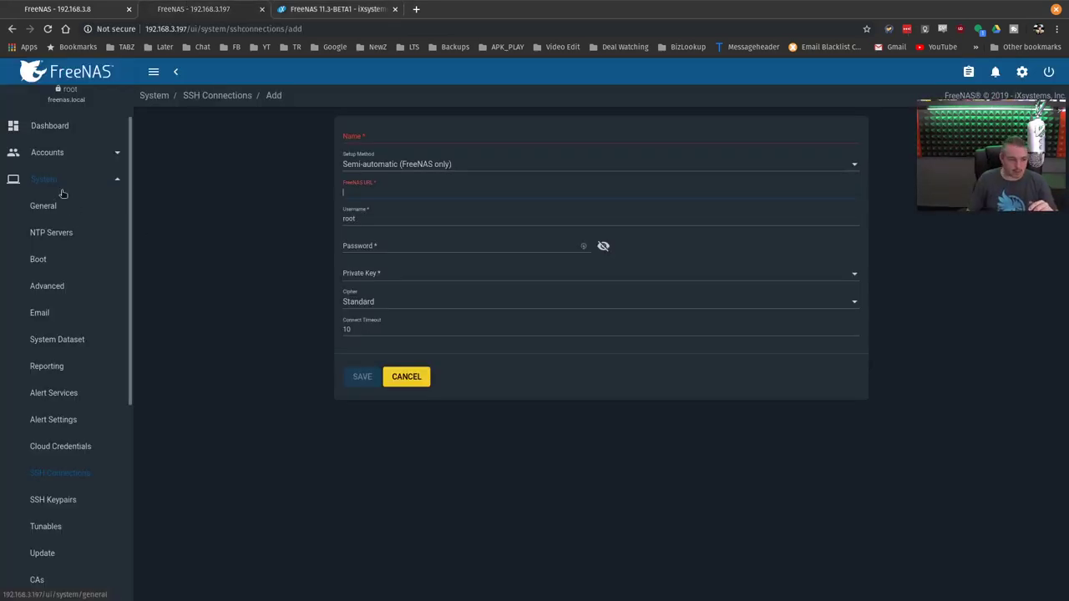
scroll(62, 441, down, 2)
scroll(62, 442, down, 1)
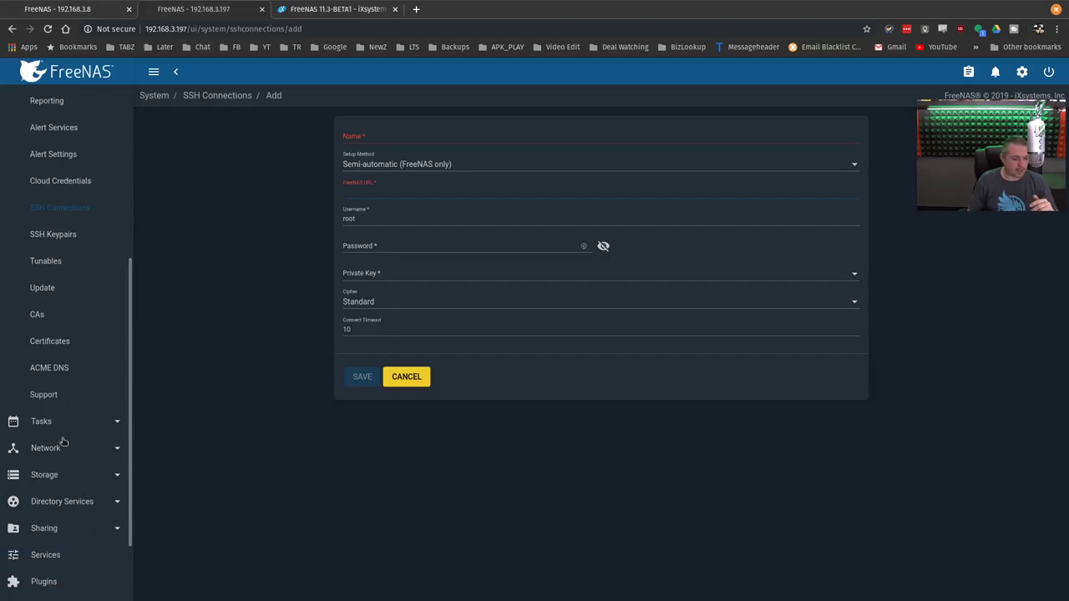
click(678, 228)
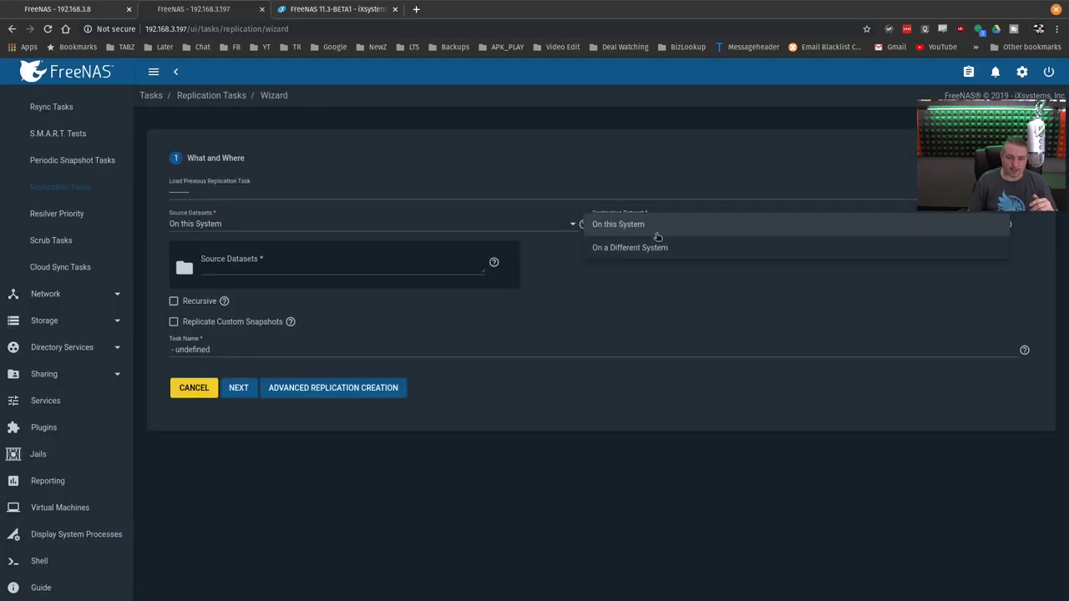
click(677, 226)
- Expand the RedTank pool in both the source and destination dataset trees to view its datasets
click(316, 268)
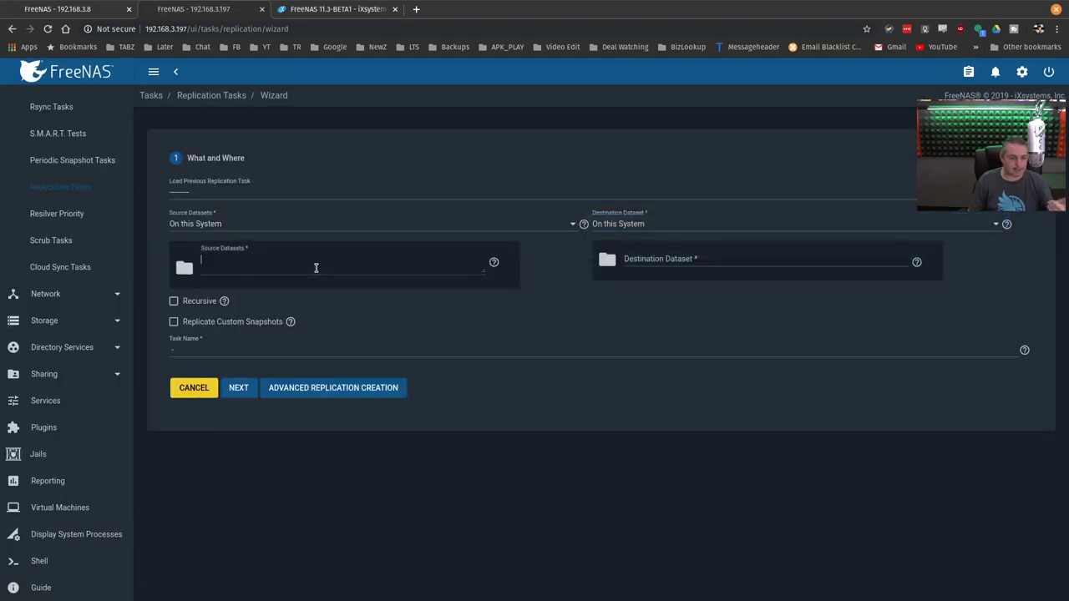
click(691, 260)
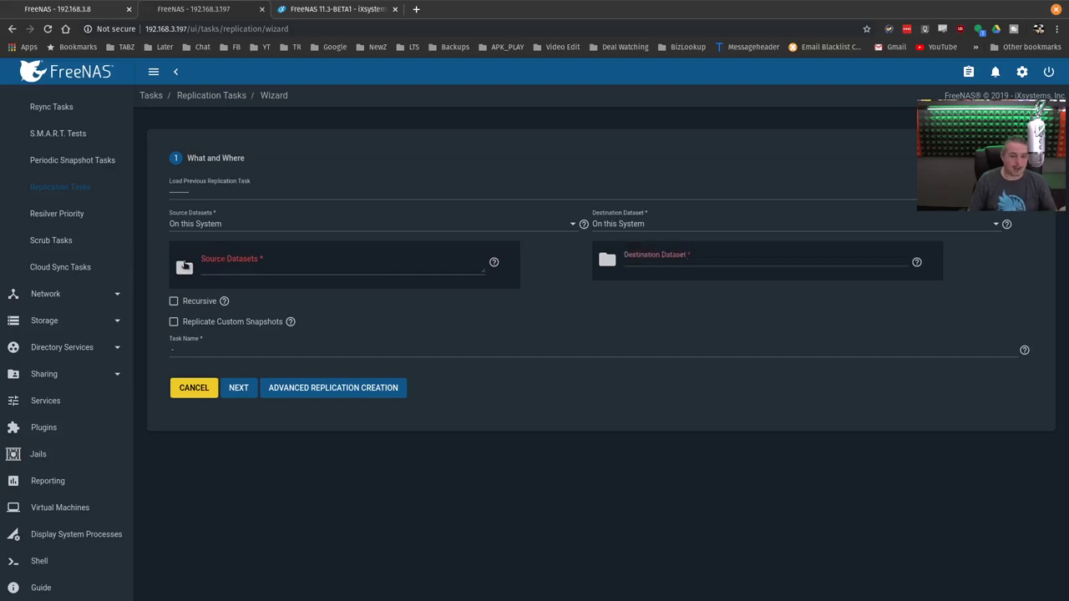
click(184, 268)
click(190, 294)
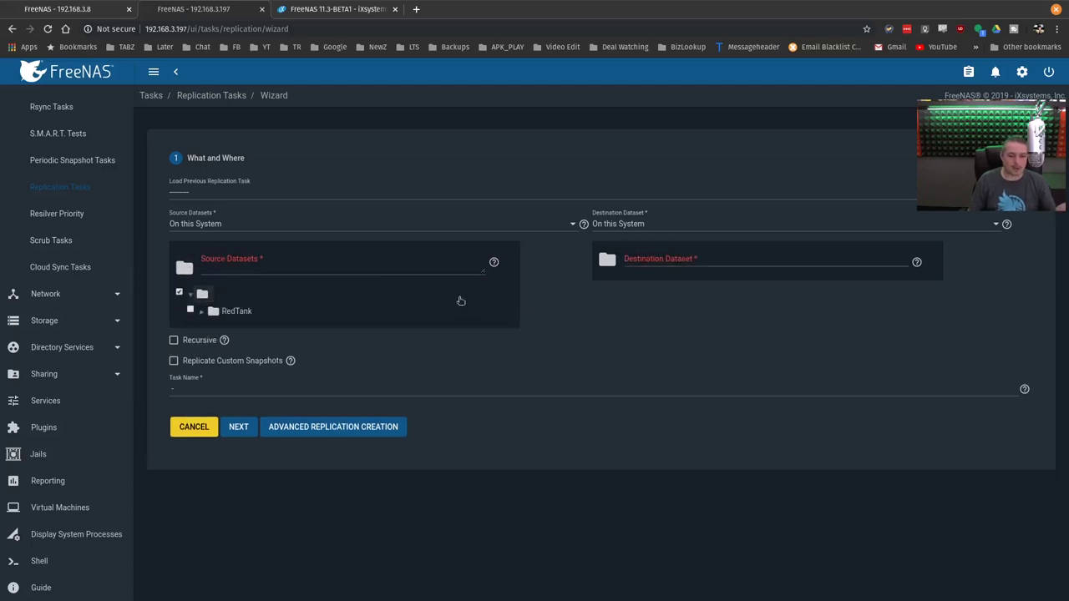
click(203, 311)
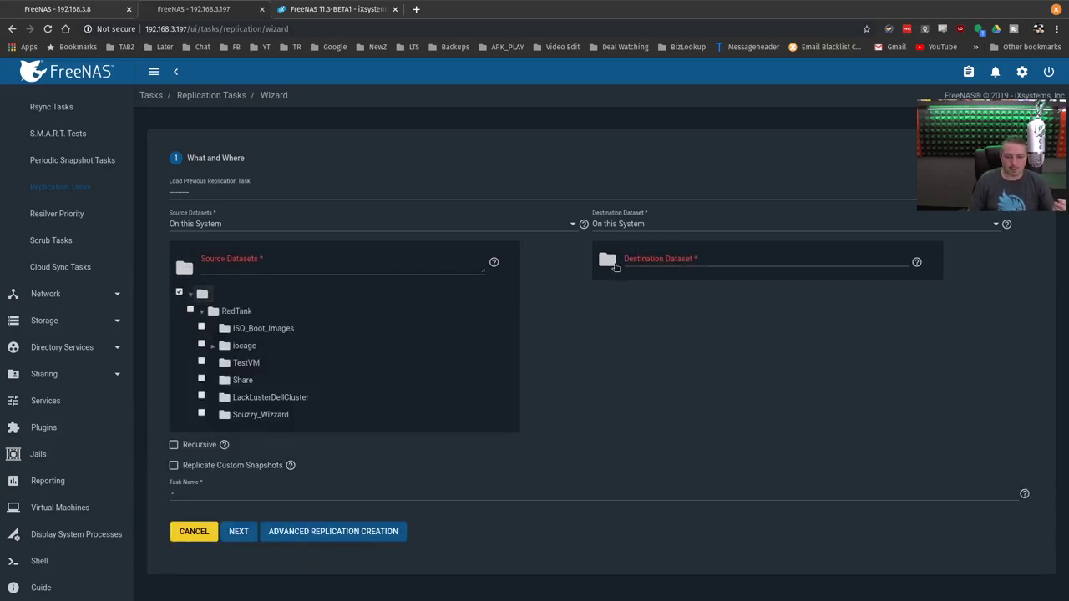
click(609, 262)
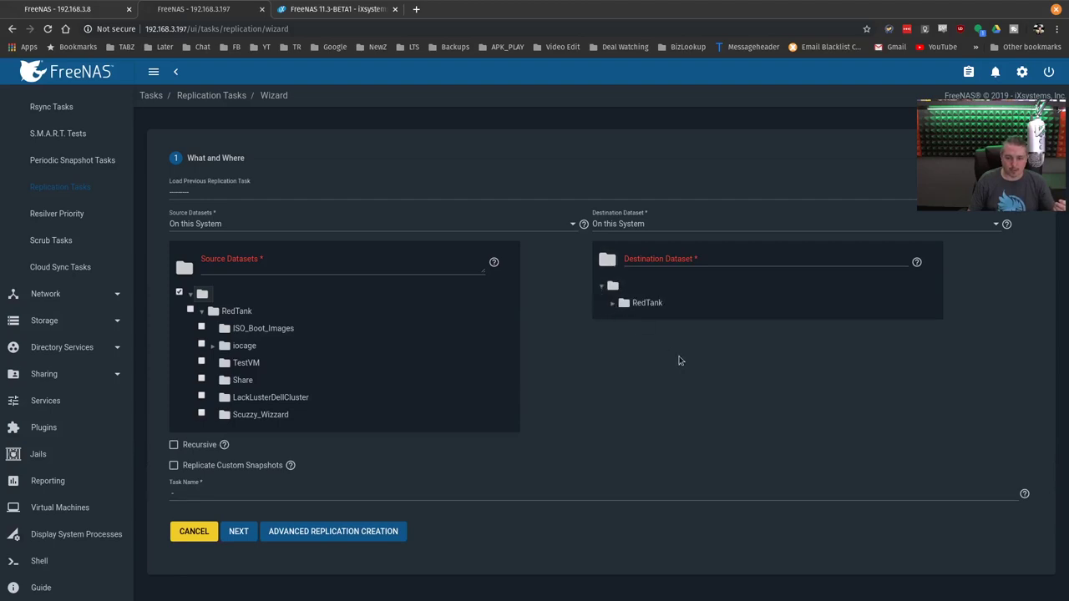
click(612, 303)
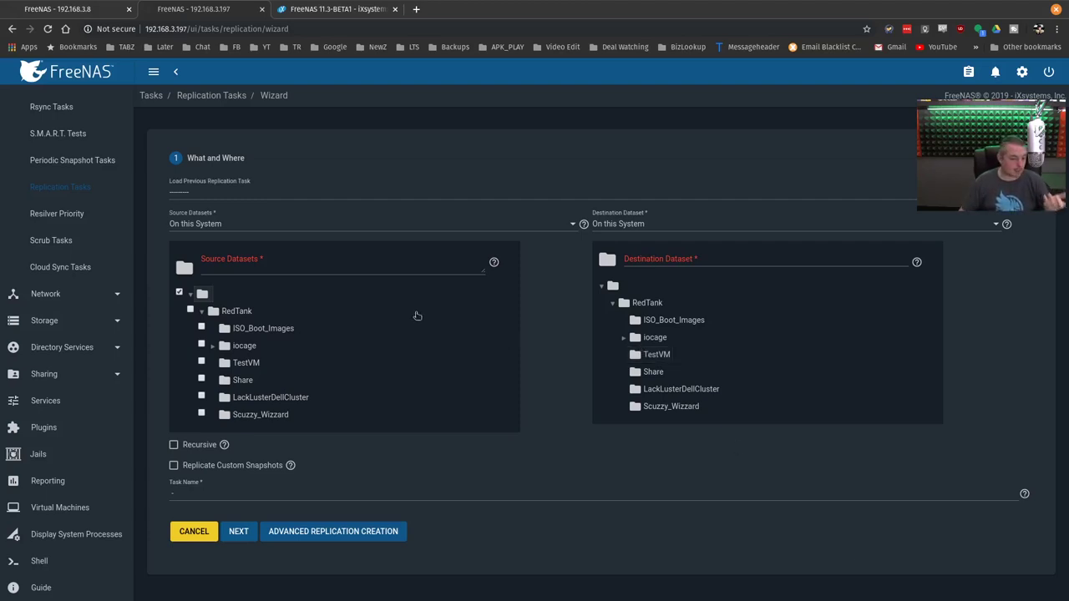
- Check the release notes for the replication and network changes, and open the network Global Configuration page on the FreeNAS server
click(331, 7)
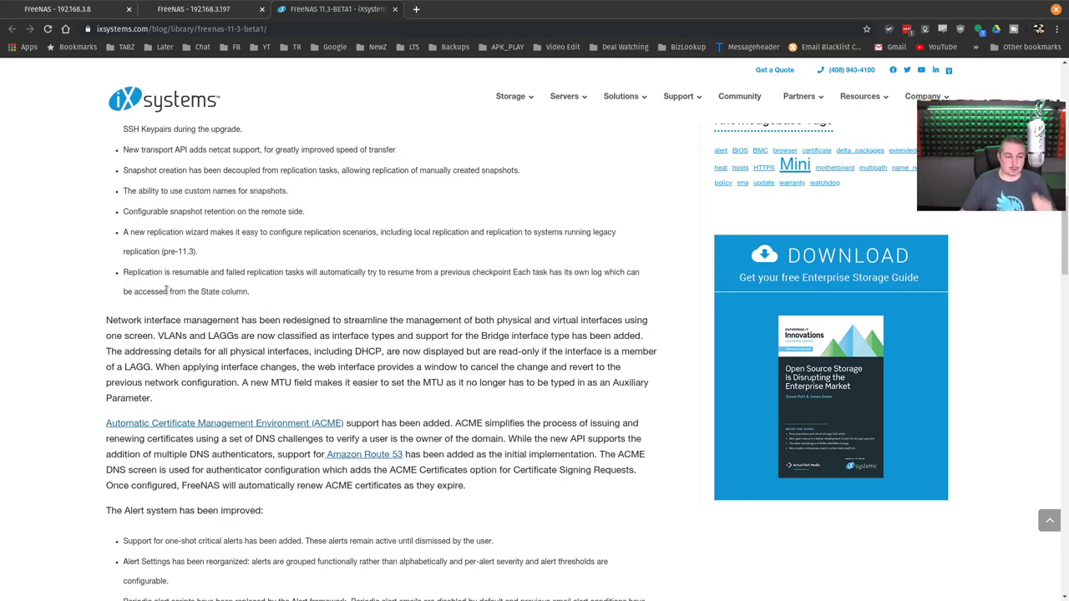
click(225, 9)
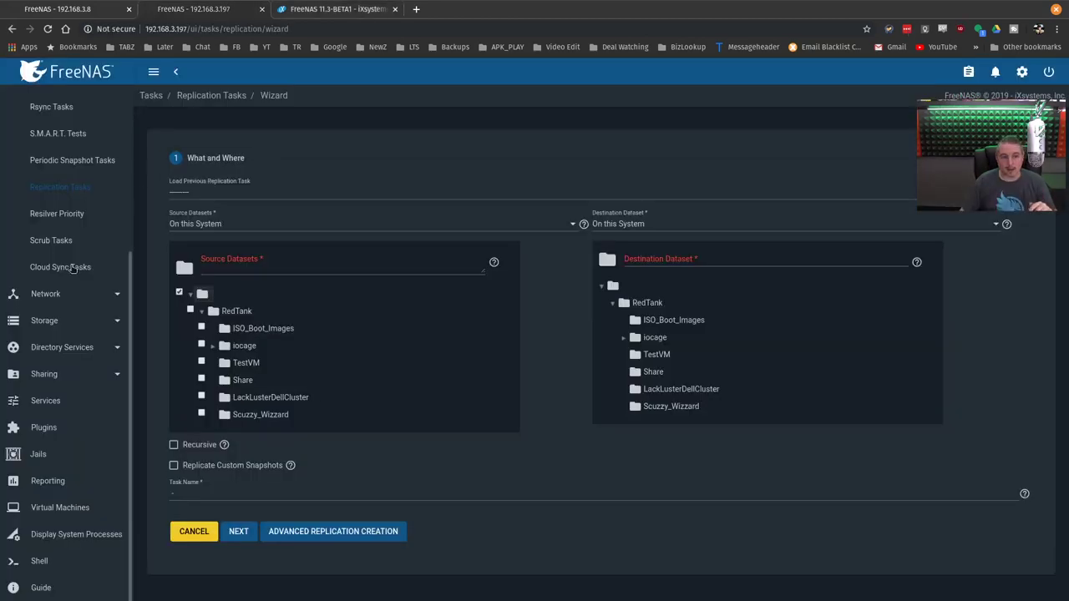
scroll(67, 275, up, 4)
click(49, 213)
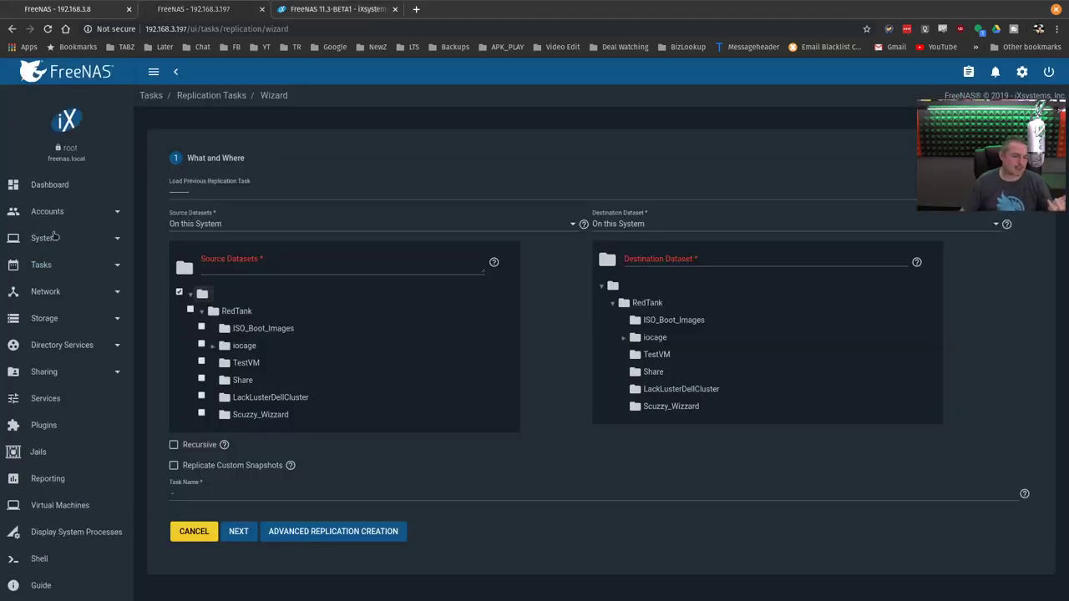
click(52, 239)
scroll(83, 241, down, 2)
scroll(90, 241, up, 2)
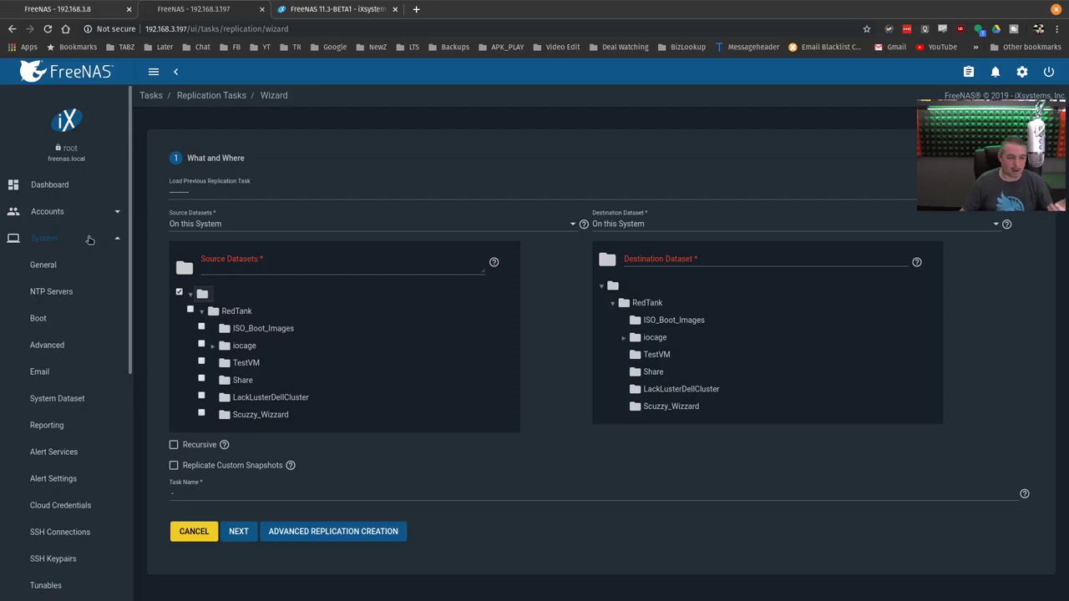
click(89, 239)
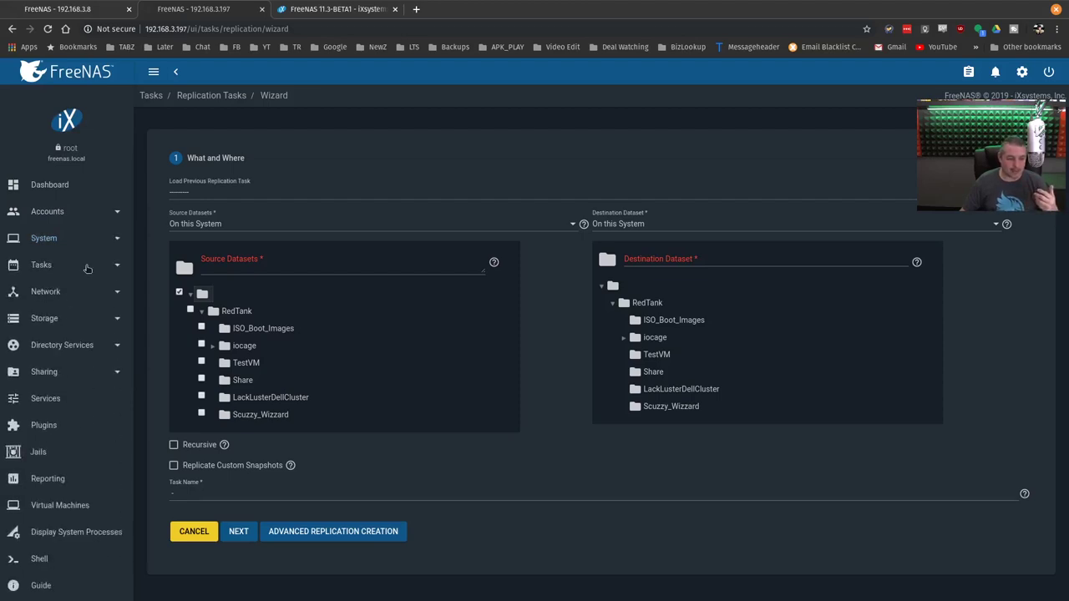
click(88, 292)
click(67, 319)
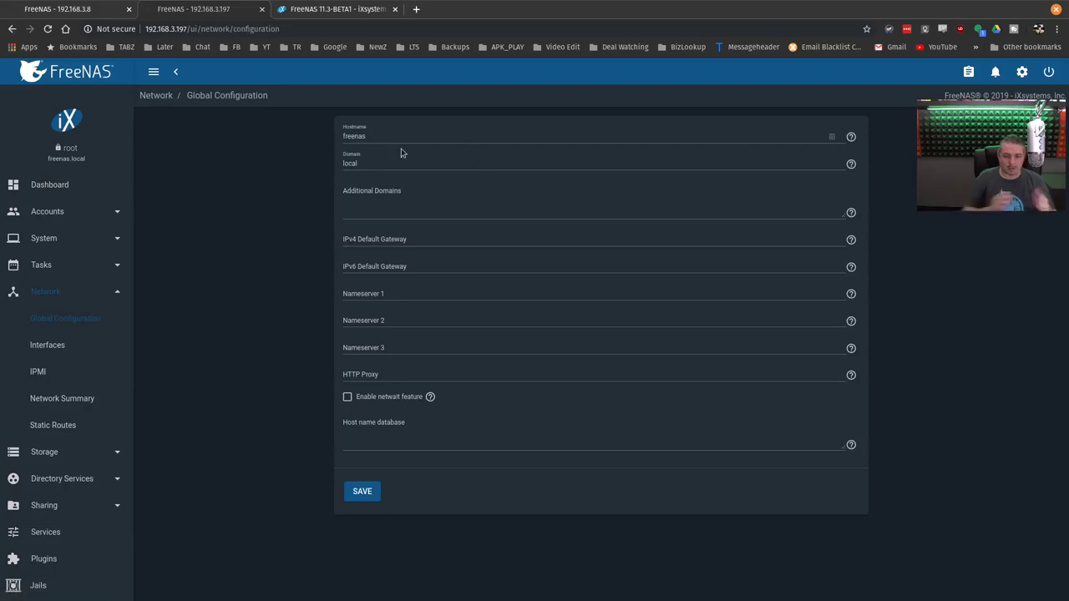
- View the network summary with the ix0 address, and open a new interface form with the type set to VLAN
click(63, 399)
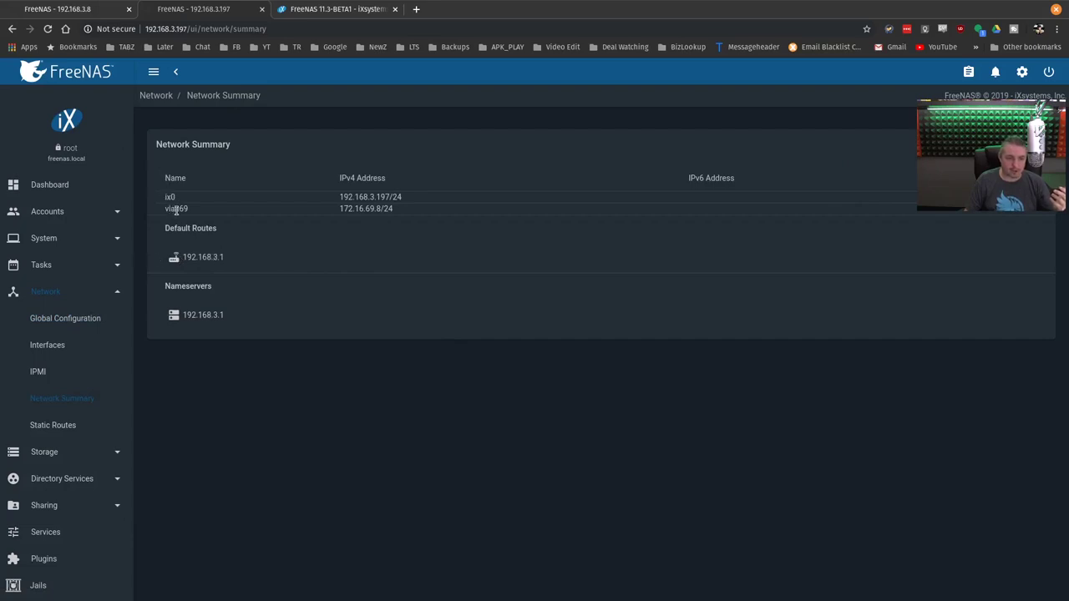
triple_click(372, 198)
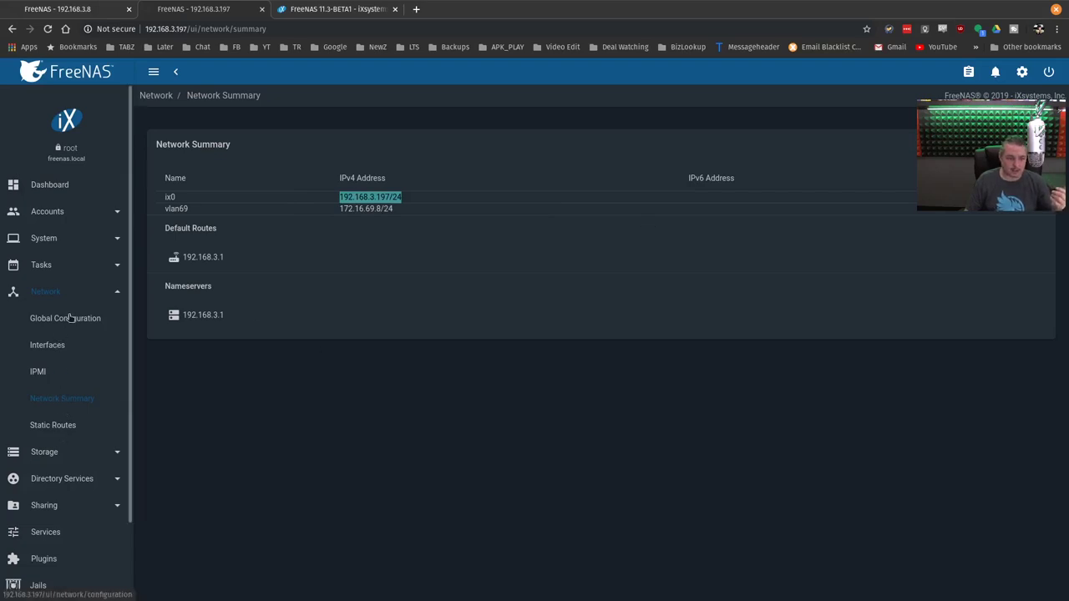
click(49, 344)
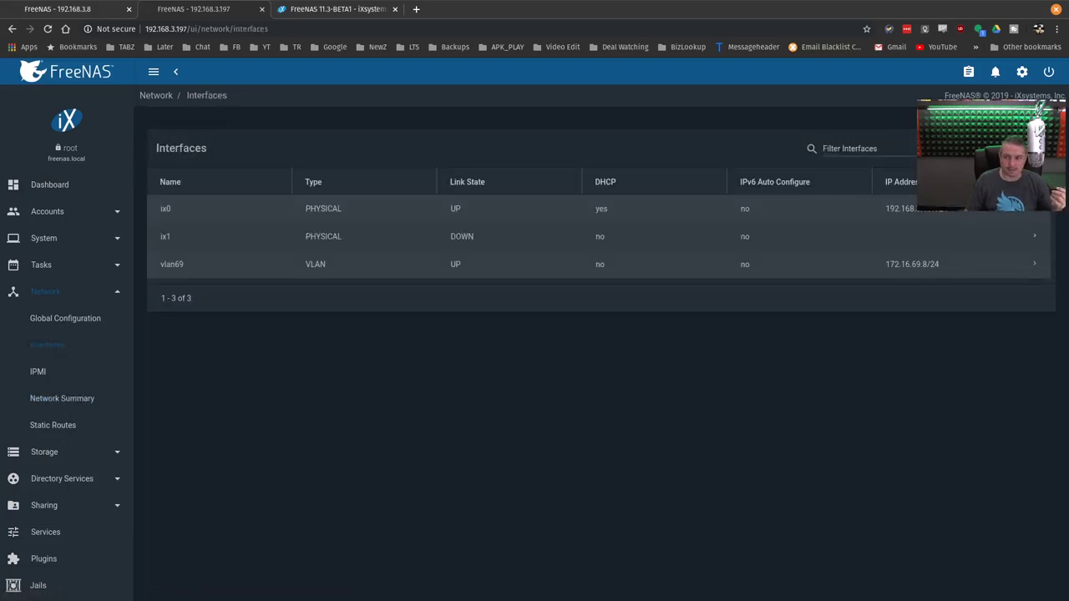
click(1036, 148)
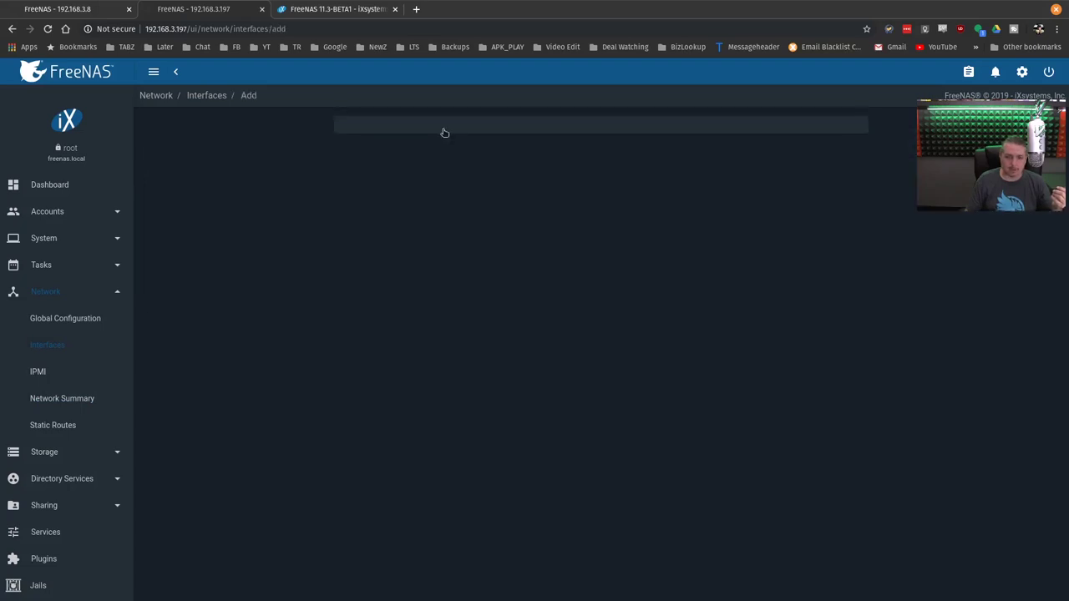
click(406, 141)
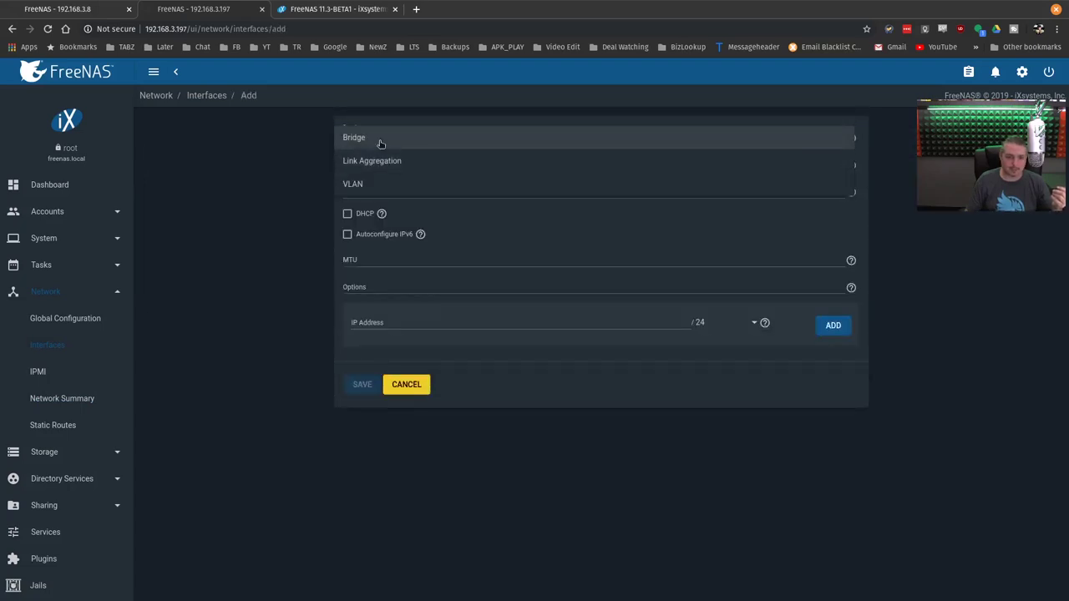
click(375, 183)
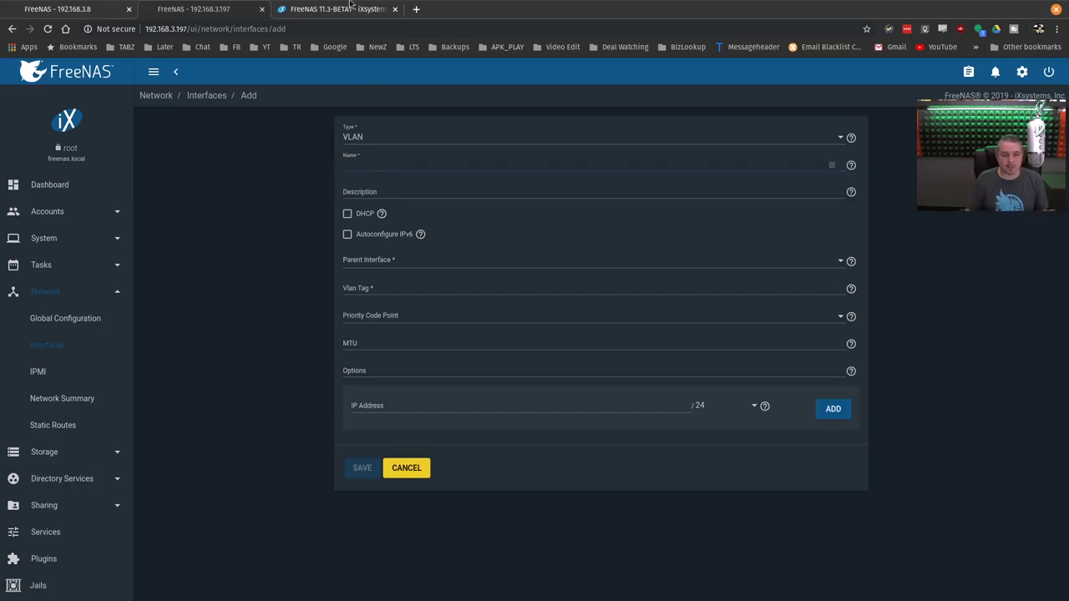
- Switch to the FreeNAS server at 192.168.3.8, expand its Network options and highlight the OS version
click(56, 11)
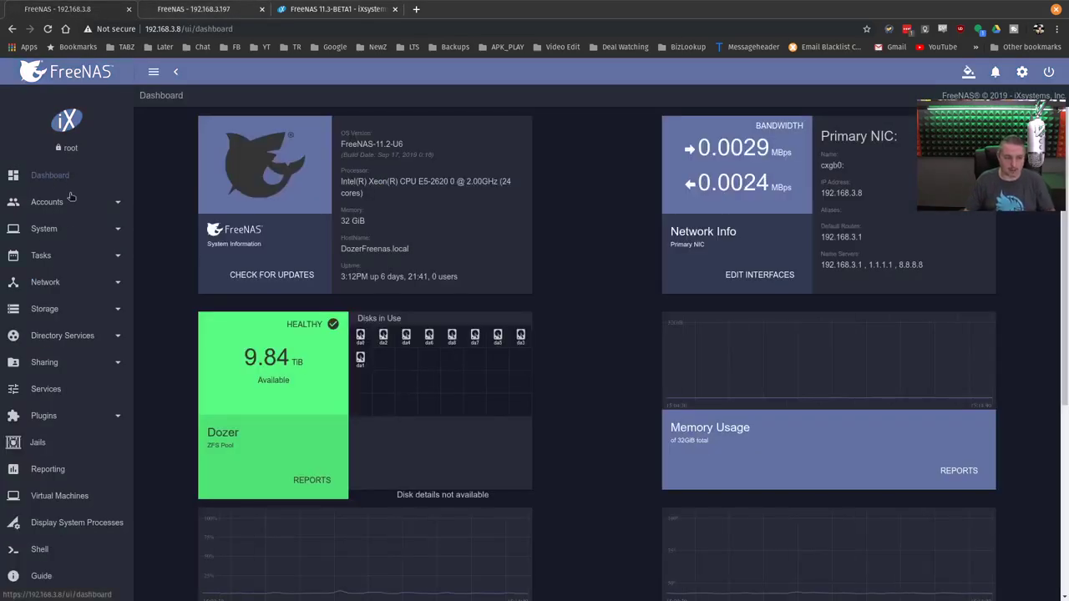
click(70, 286)
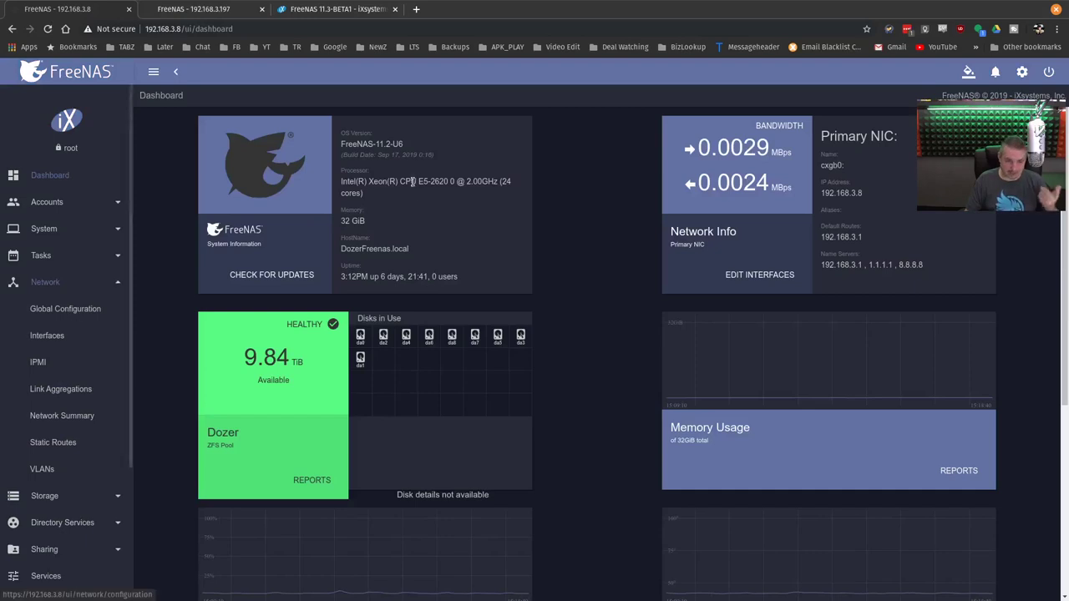
double_click(371, 144)
triple_click(371, 144)
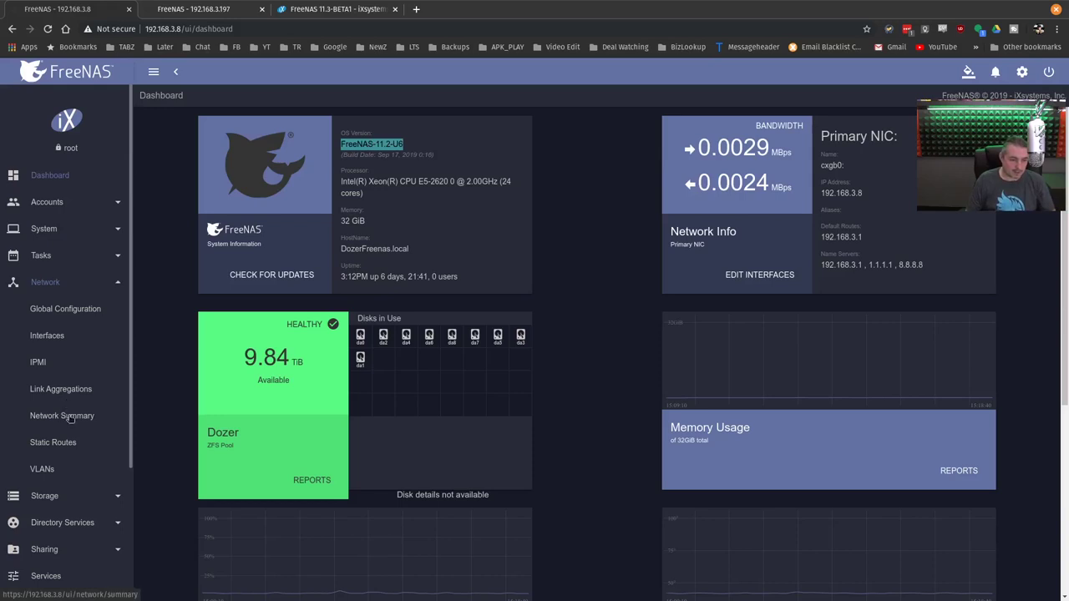
- Open a new interface form on the 11.2-U6 server and choose igb0 as the NIC
click(47, 339)
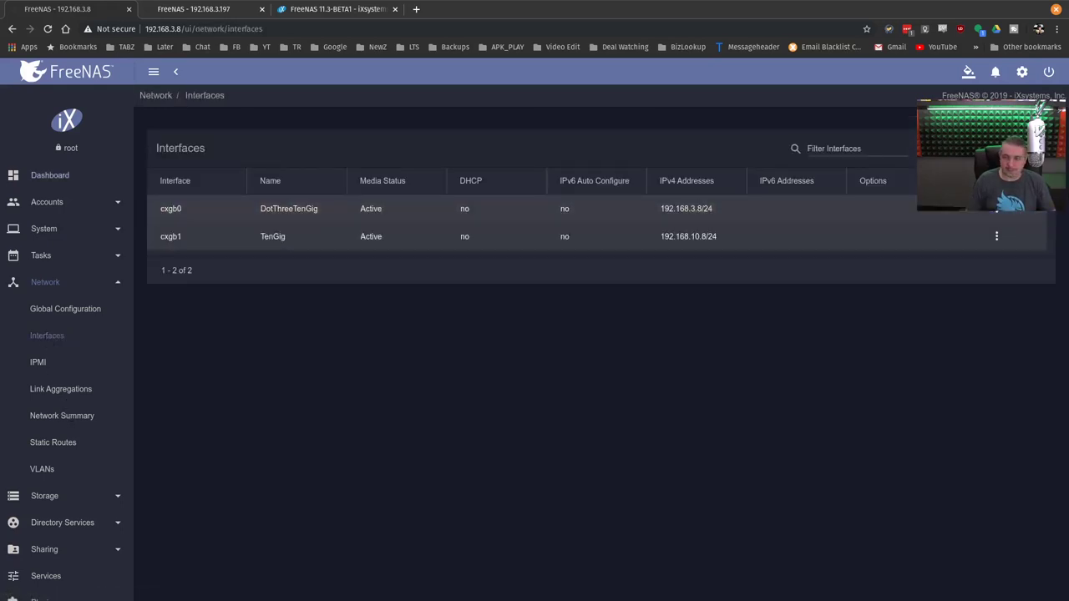
click(939, 148)
click(362, 133)
click(370, 138)
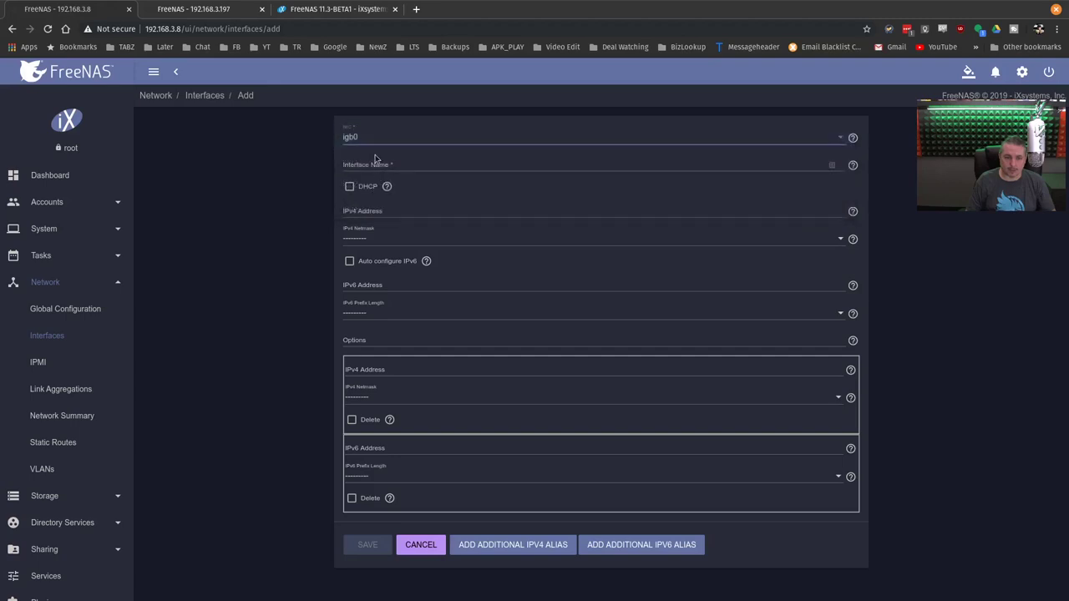
click(373, 165)
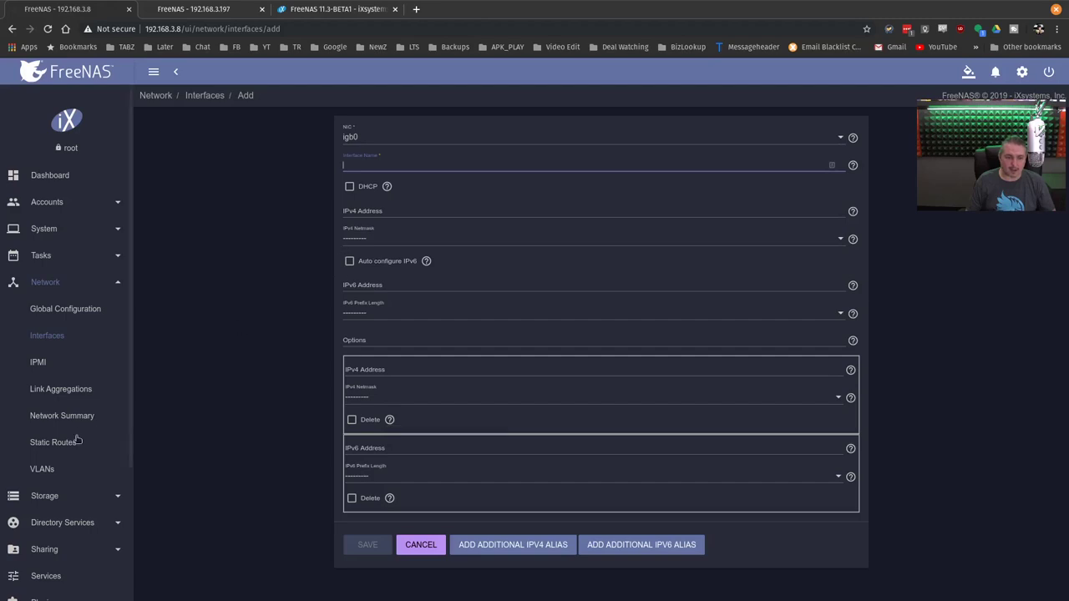
- View the VLANs and Link Aggregations pages, and return to the 11.3-BETA1 server's new interface form
click(41, 468)
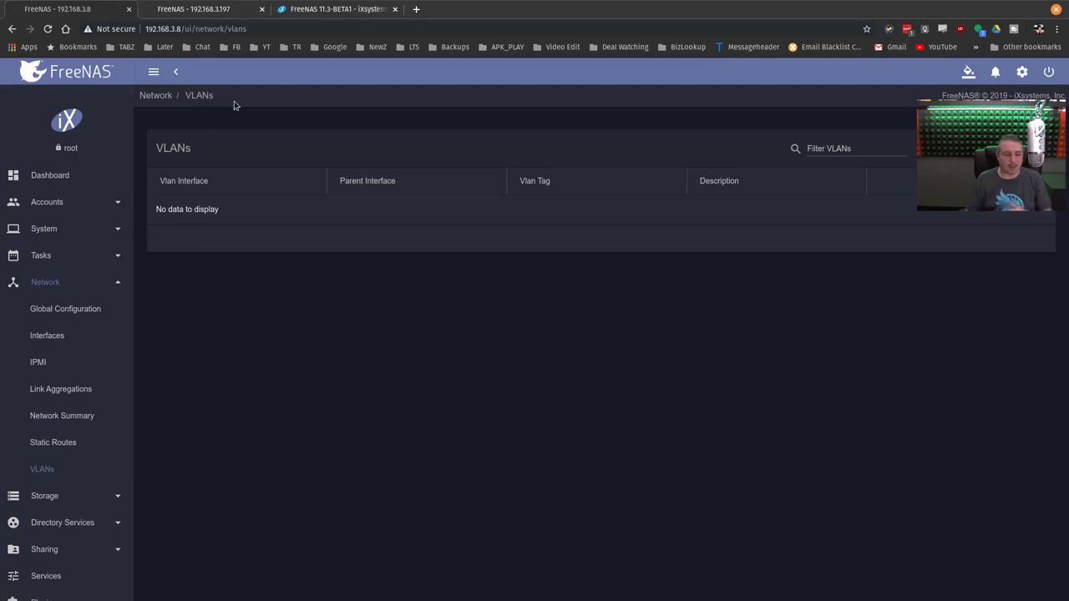
click(55, 389)
key(ctrl+Tab)
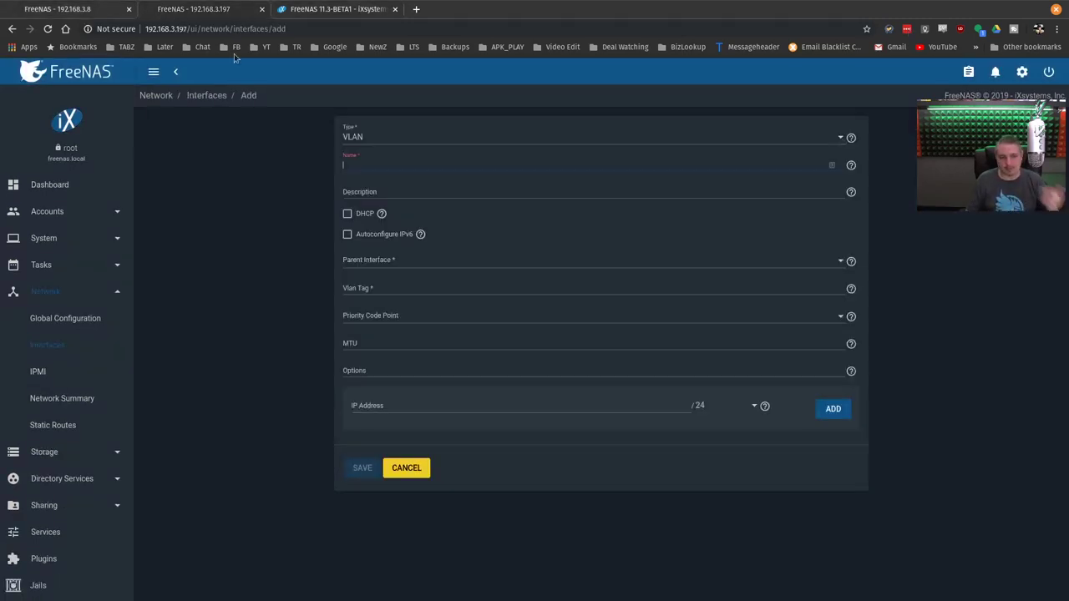
- Read the release notes from the network interface paragraph through the ACME, alert, dashboard and reporting changes
key(ctrl+Tab)
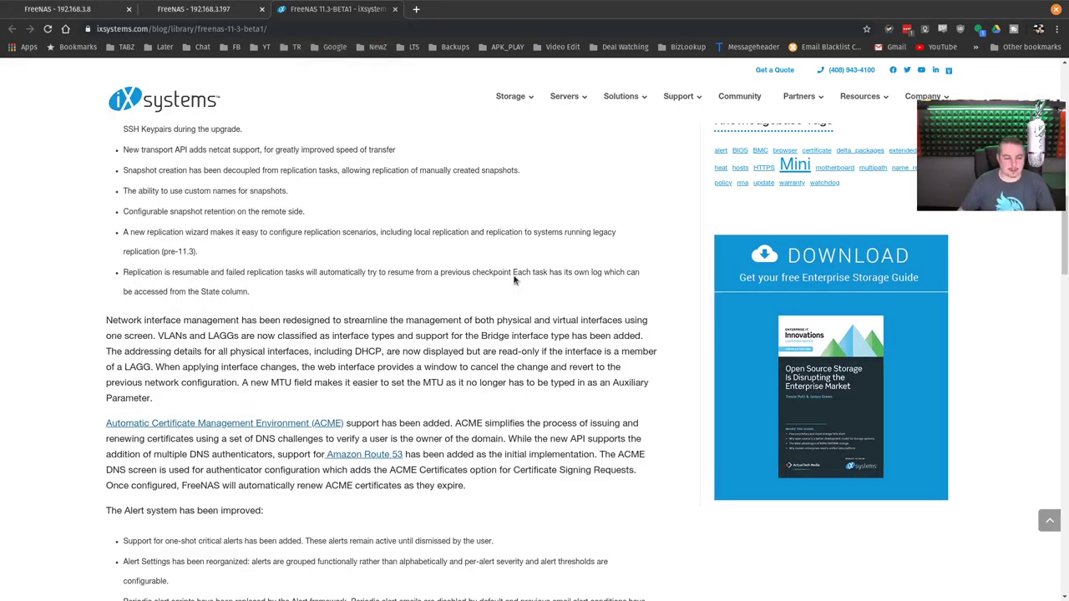
scroll(506, 302, down, 1)
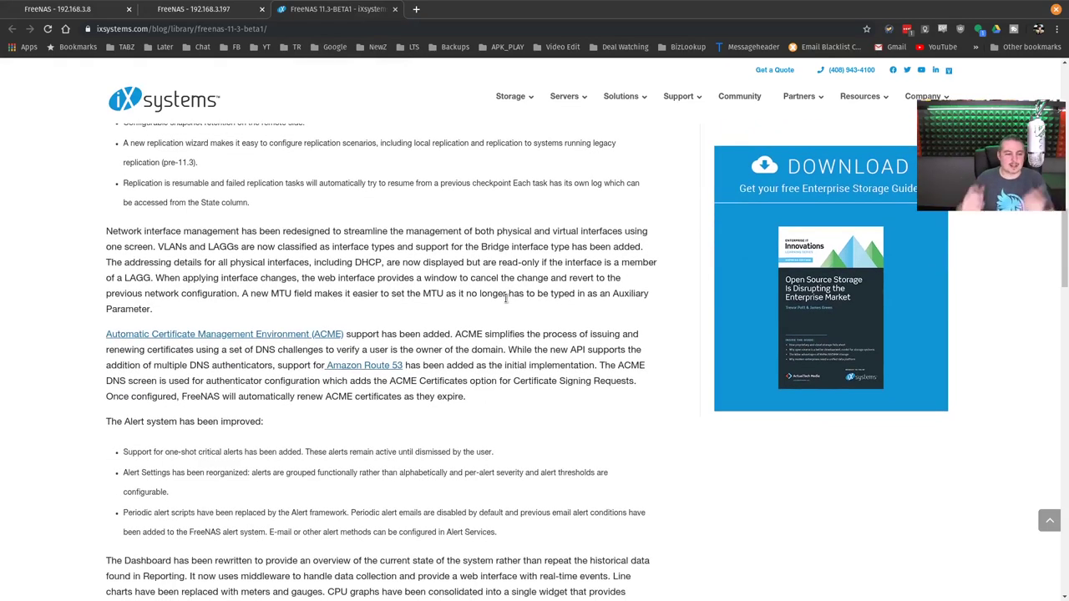
scroll(505, 299, down, 2)
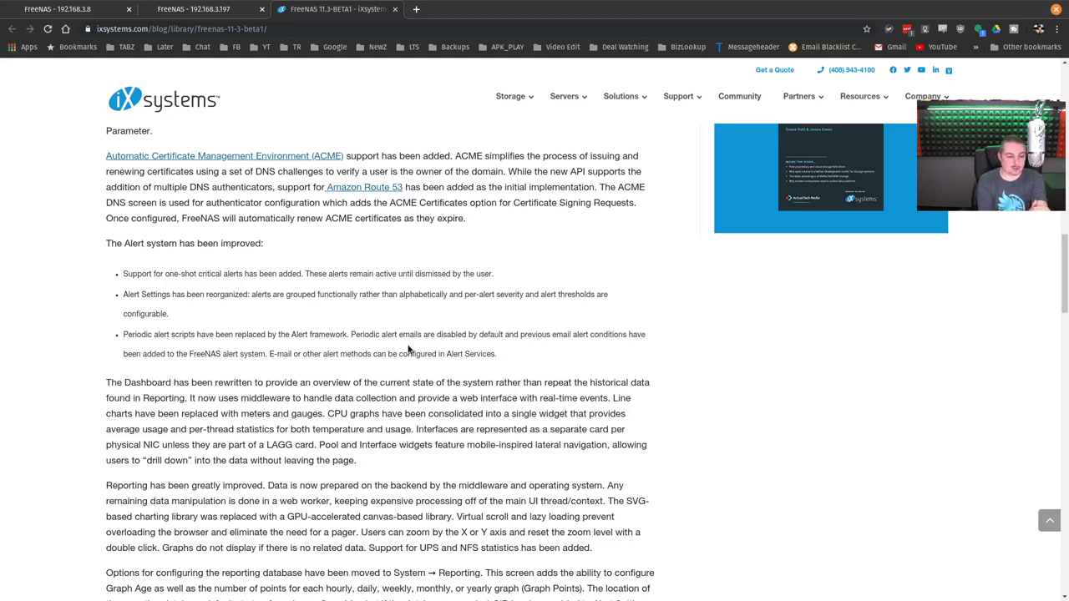
scroll(401, 283, down, 2)
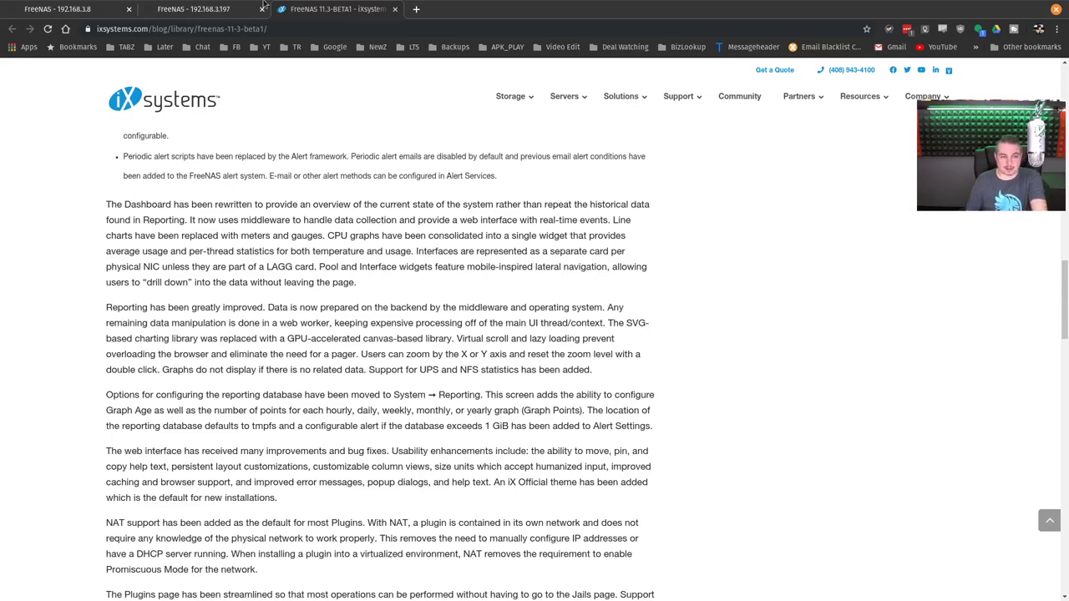
- View the dashboard on the 11.3-BETA1 server and open its iSCSI block sharing configuration
click(200, 9)
click(59, 186)
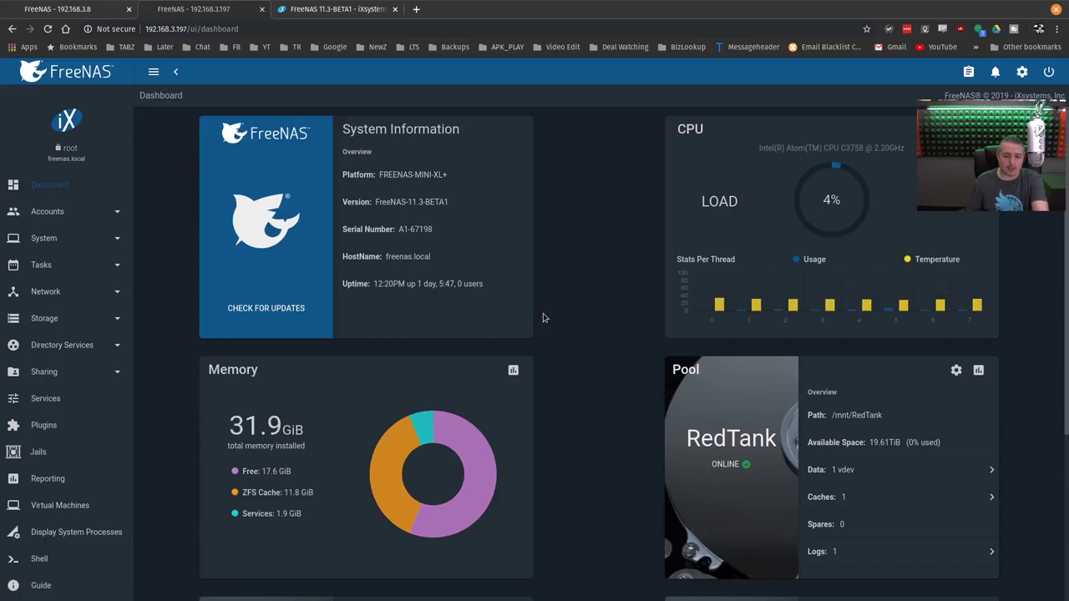
scroll(418, 320, down, 1)
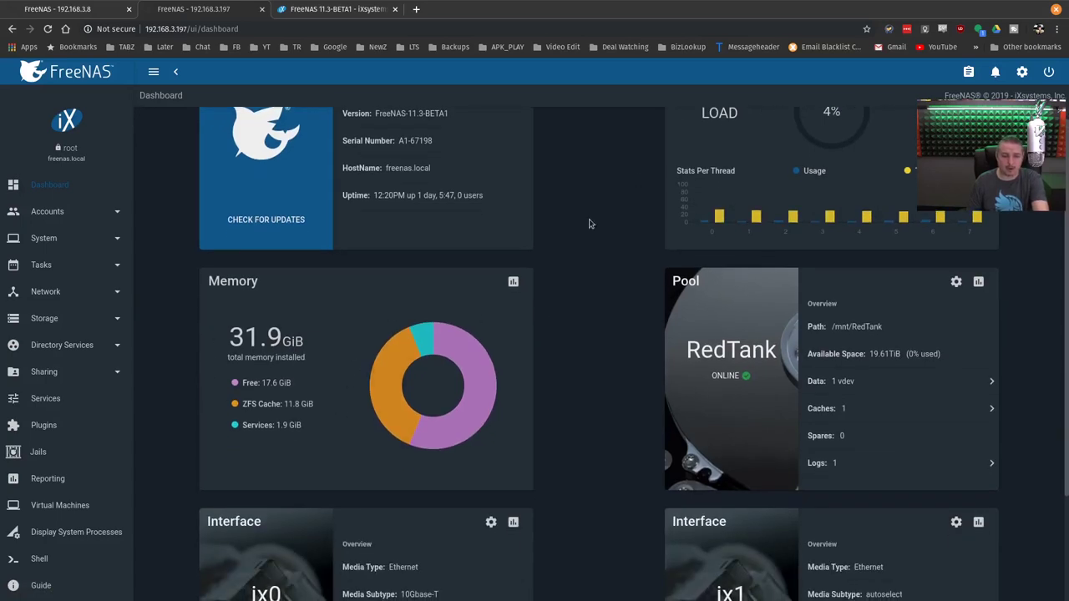
click(63, 372)
click(64, 418)
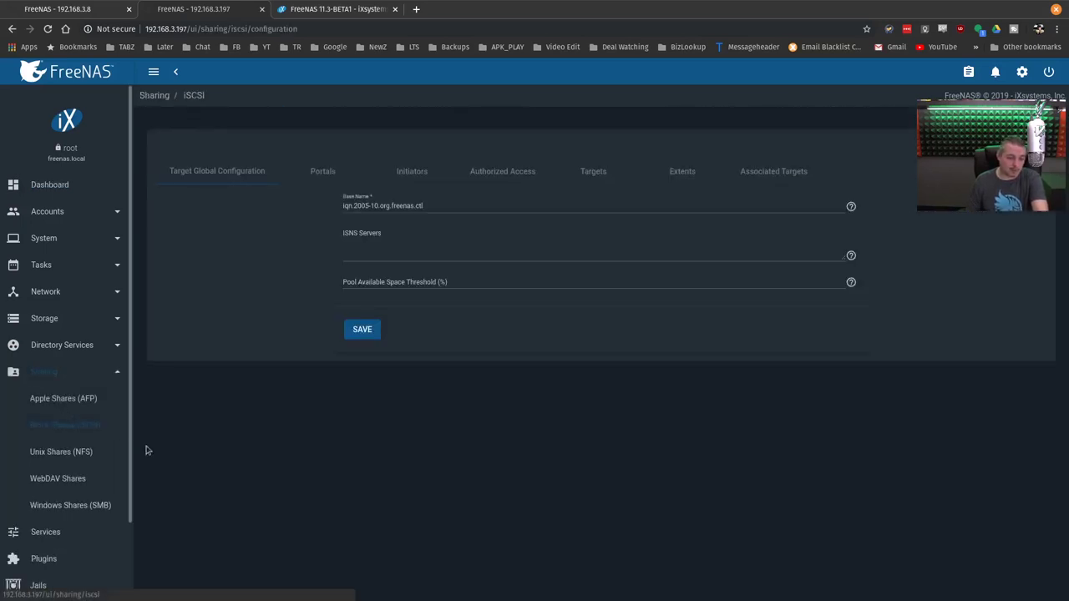
- Switch to the 11.2-U6 server and view its dashboard and Apple (AFP) shares page
click(64, 10)
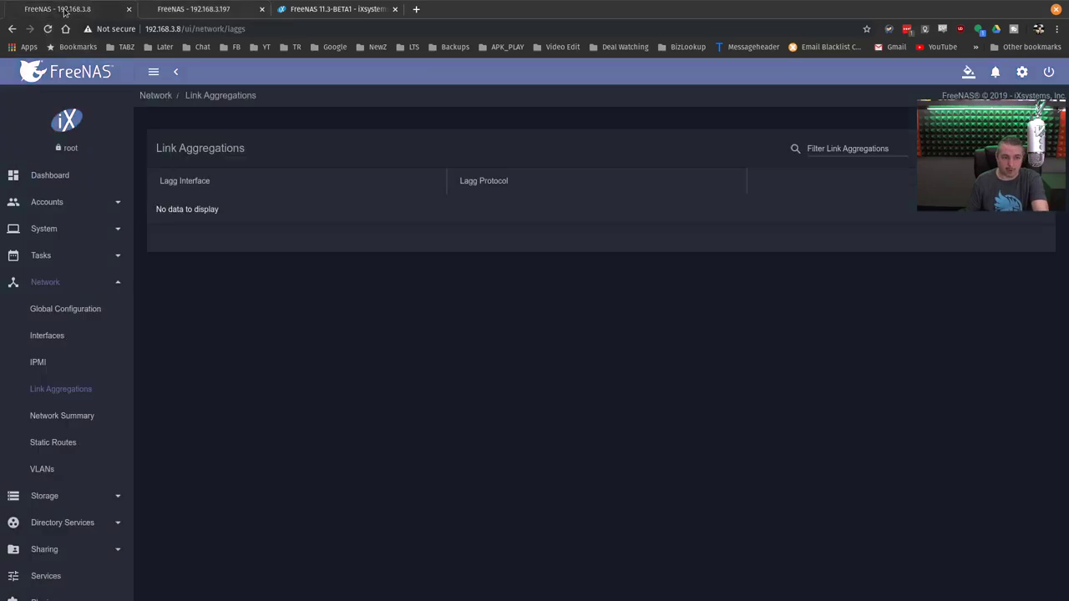
click(48, 173)
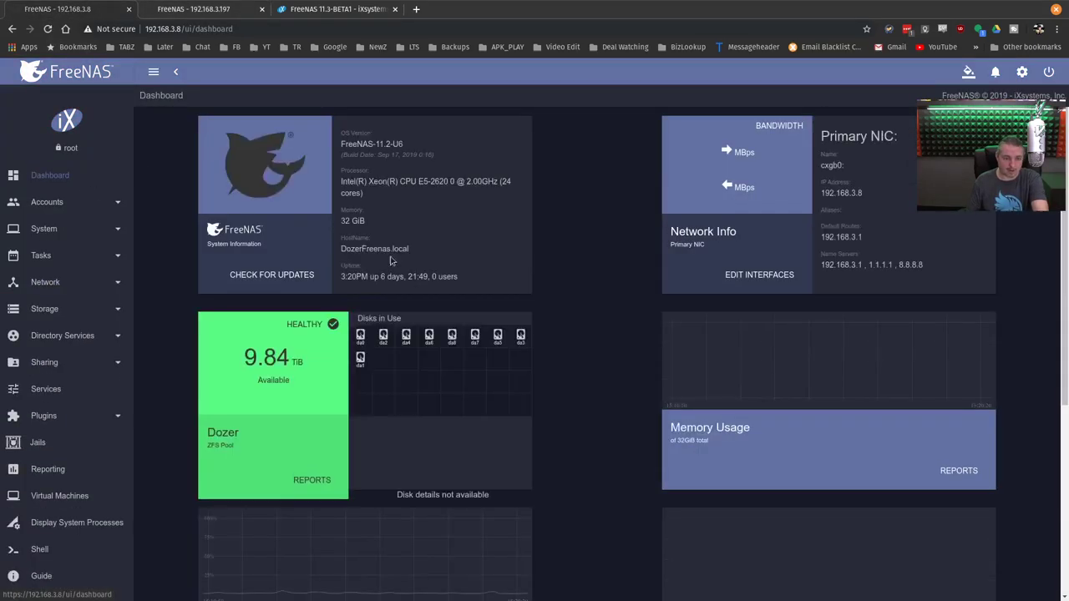
click(73, 364)
click(72, 390)
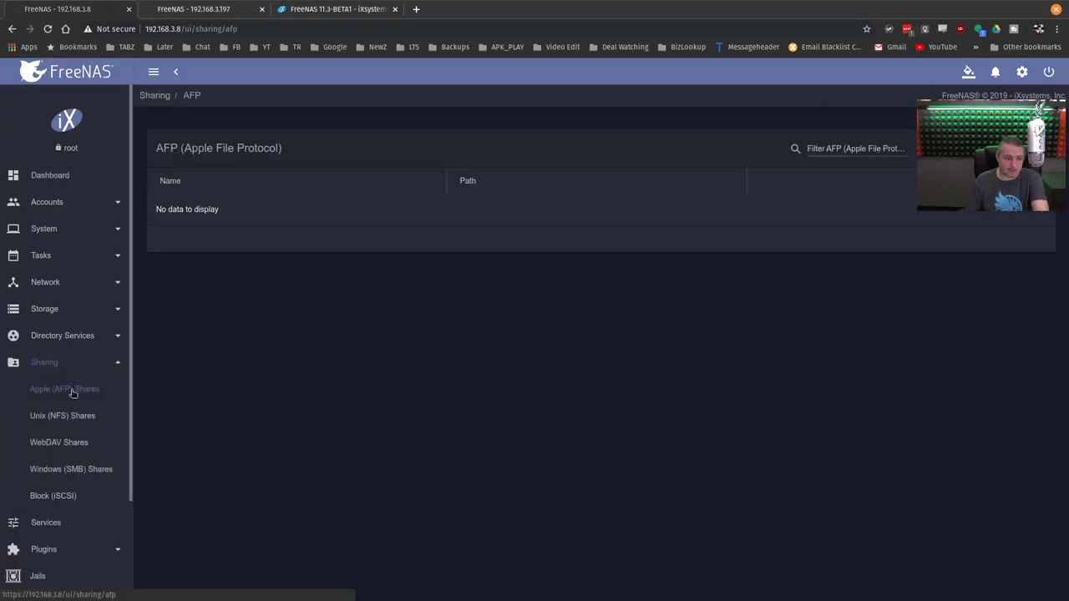
- Review the cards and graphs on the 11.2-U6 server's dashboard, and open its Reporting page
click(73, 175)
scroll(408, 289, down, 3)
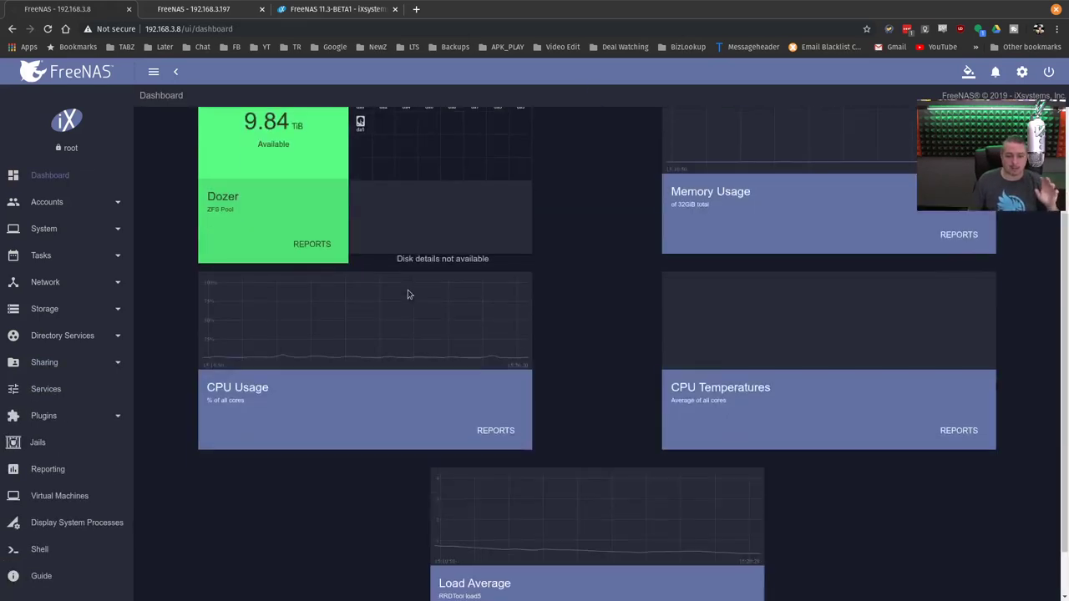
scroll(567, 402, up, 3)
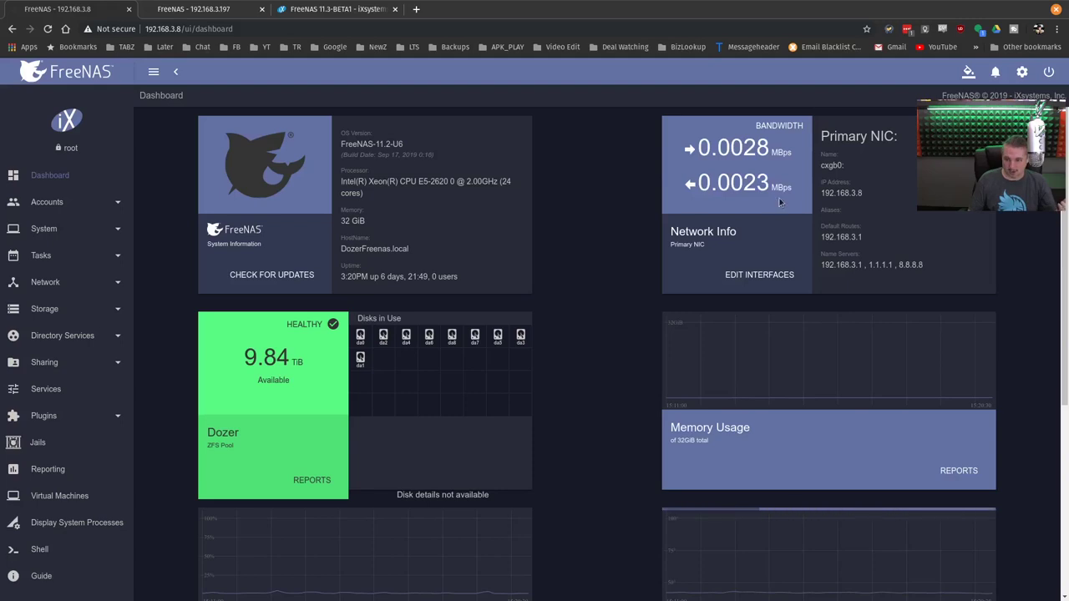
scroll(604, 413, down, 3)
click(82, 479)
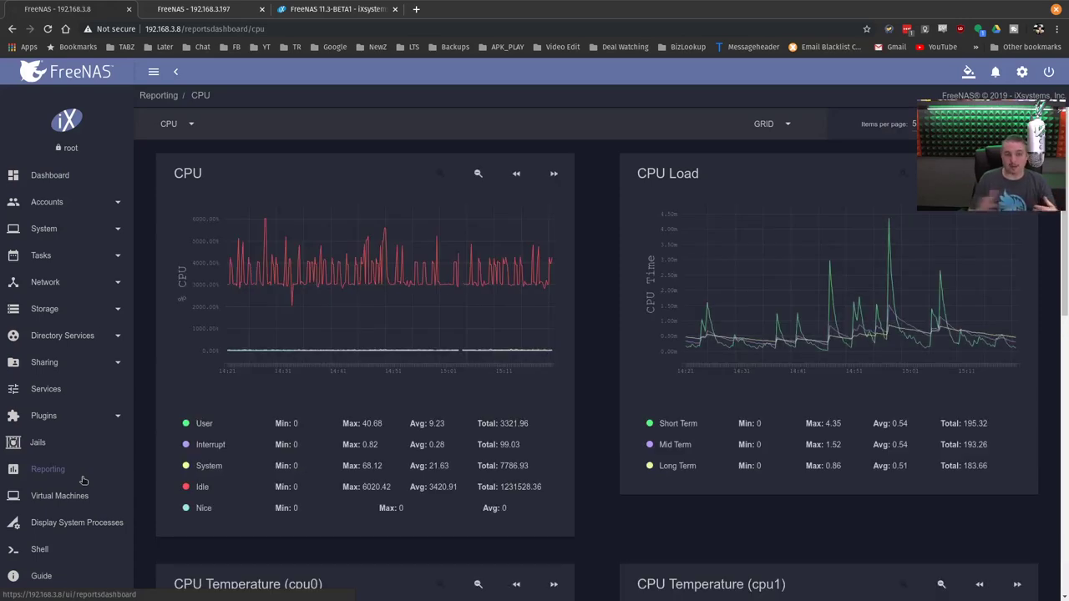
- Return to the 11.3-BETA1 server's dashboard and review its CPU, memory, pool and interface cards
click(192, 10)
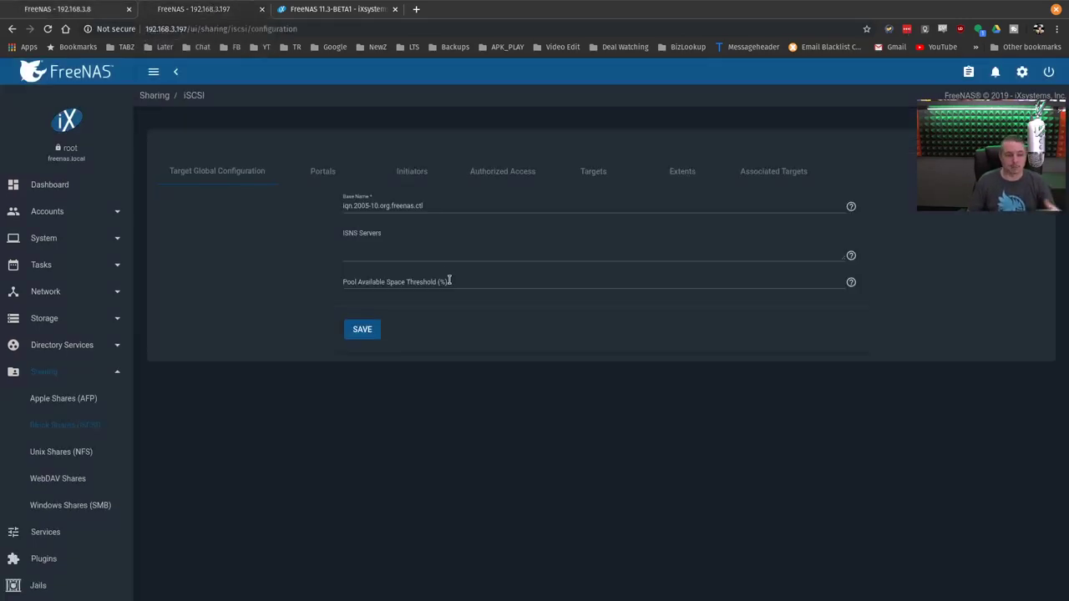
click(79, 190)
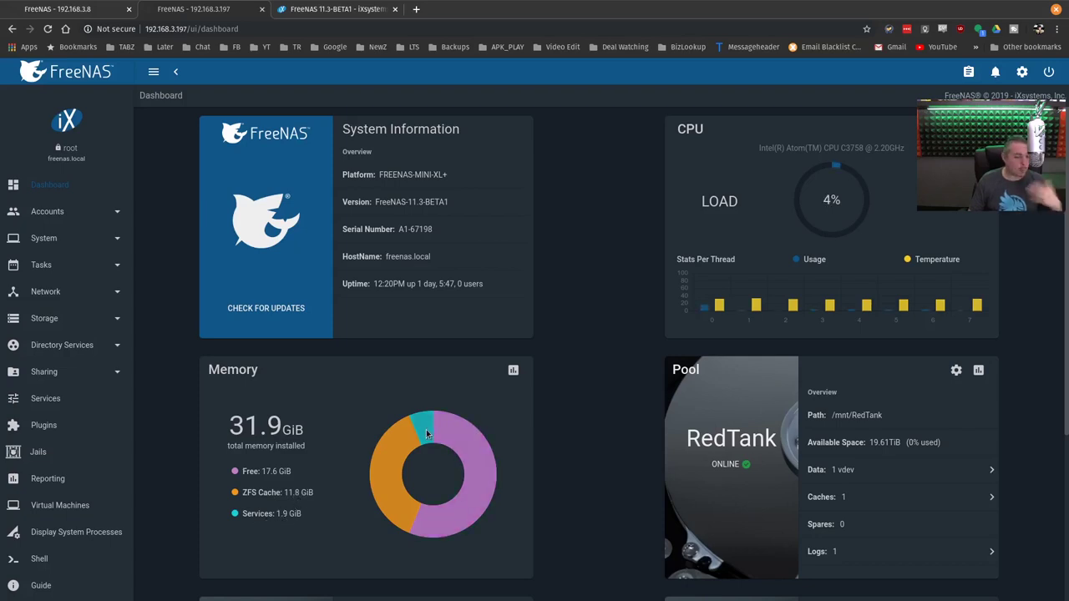
scroll(496, 485, down, 3)
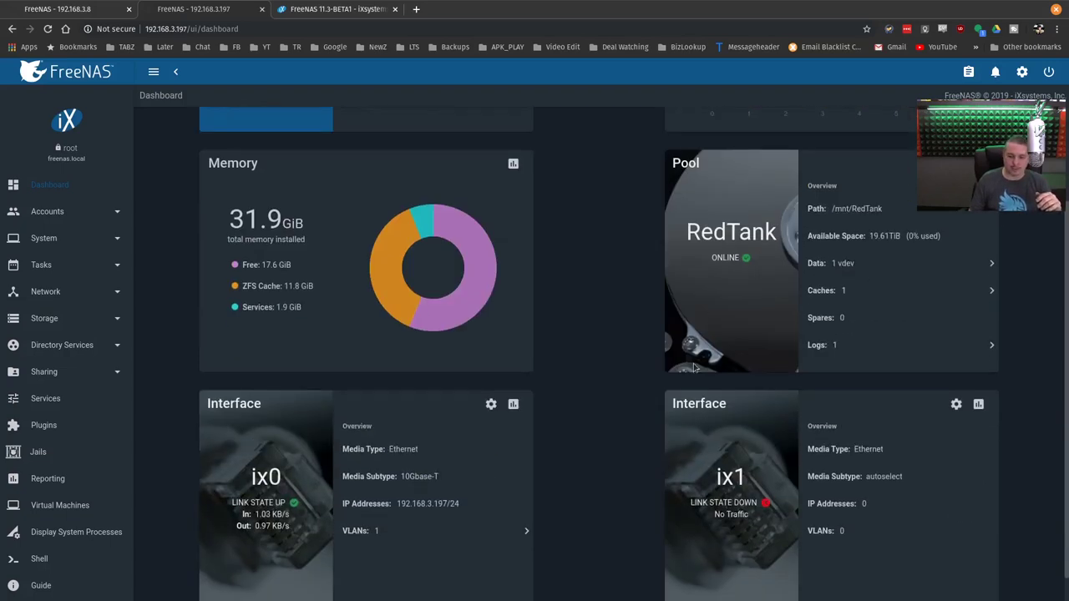
scroll(775, 422, down, 1)
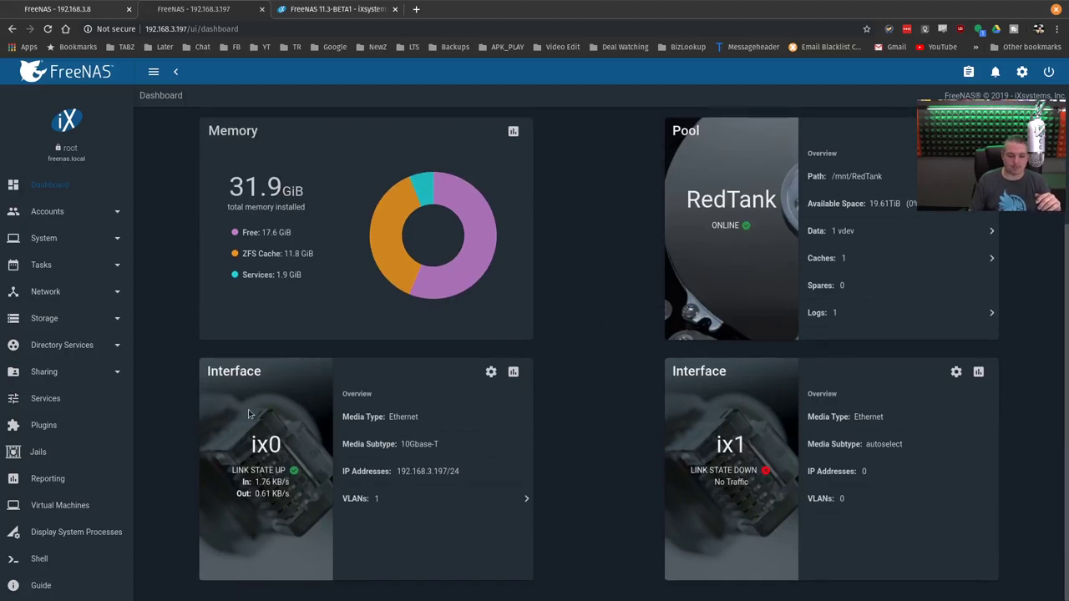
scroll(645, 488, up, 3)
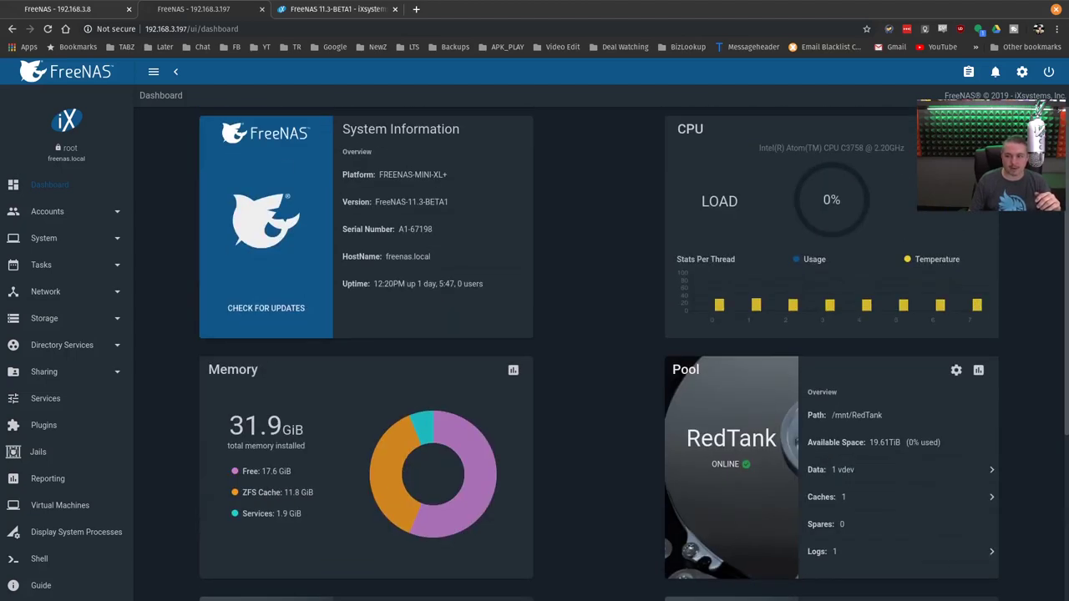
- Examine the 11.3-BETA1 server's CPU report down to System Load, and switch back to the 11.2-U6 server's report to compare
click(978, 129)
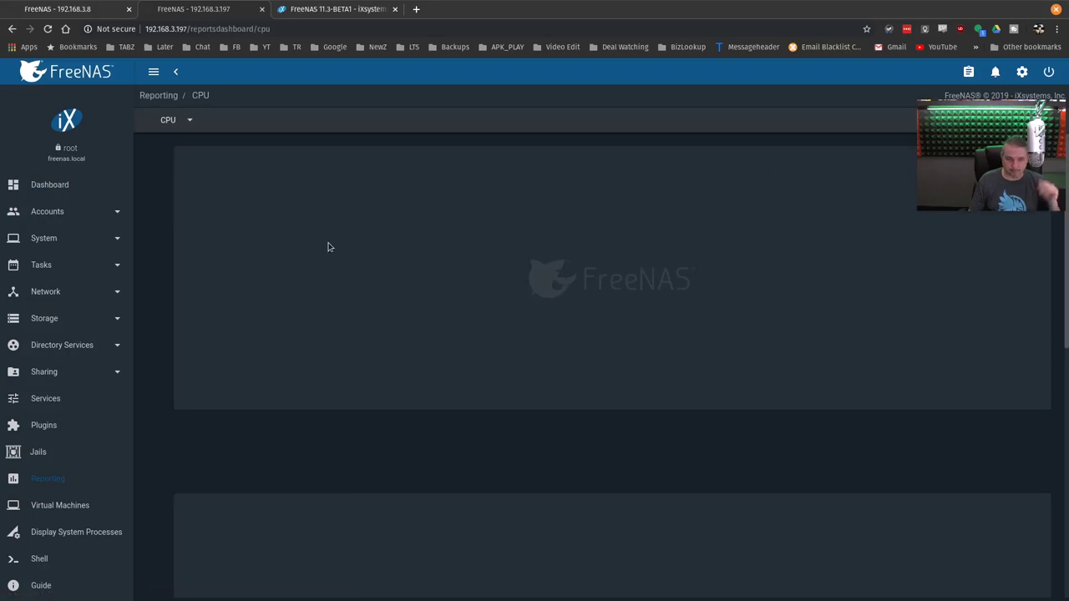
scroll(328, 247, down, 7)
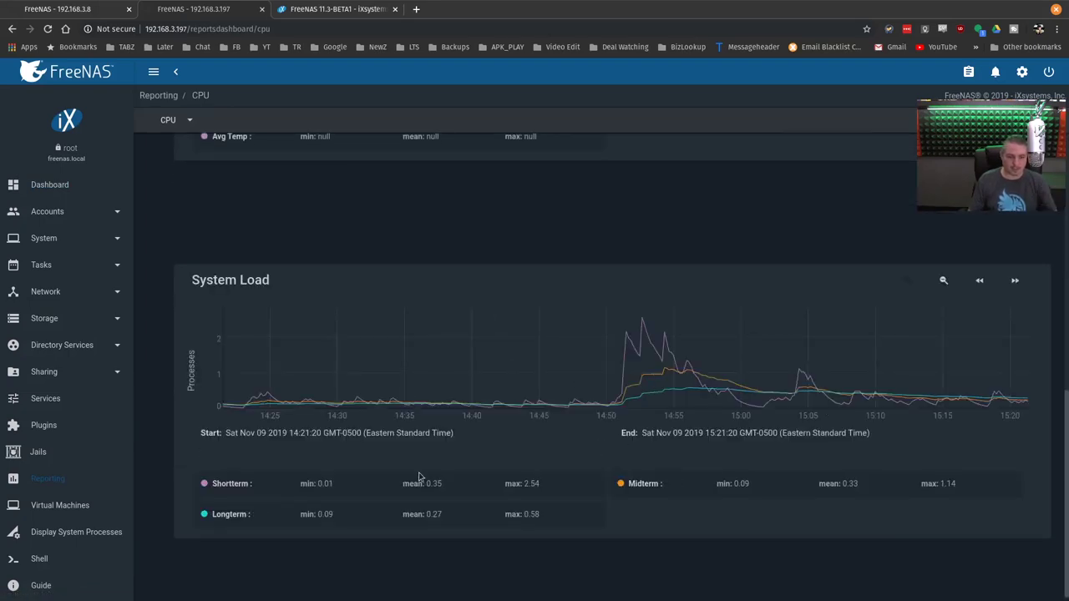
scroll(411, 343, up, 7)
click(99, 5)
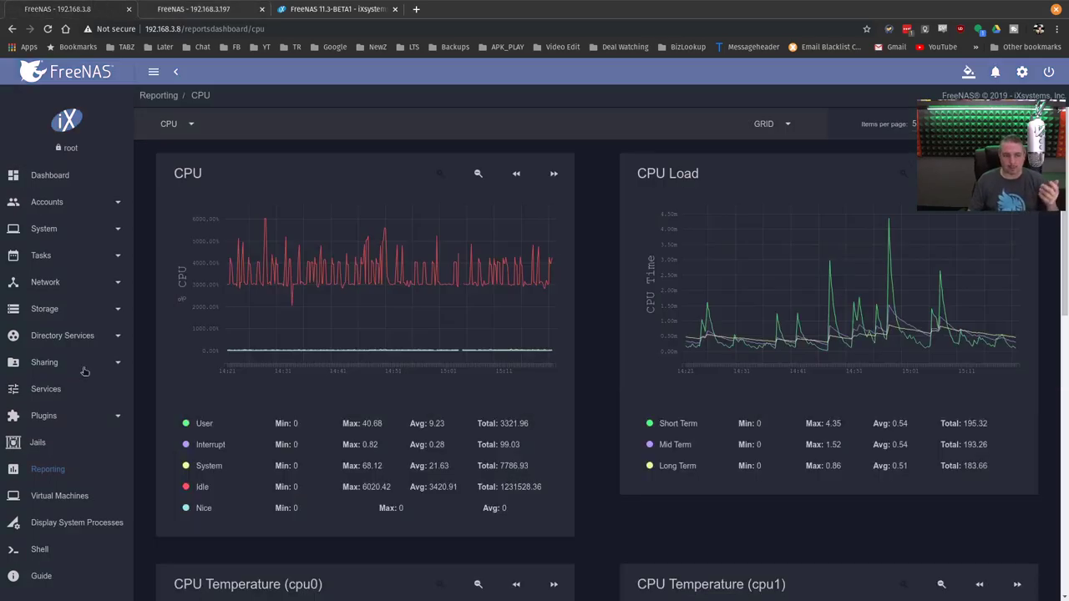
- Review the 11.2-U6 server's CPU report, and view its Memory and Partition reports
scroll(235, 438, down, 7)
scroll(236, 438, up, 3)
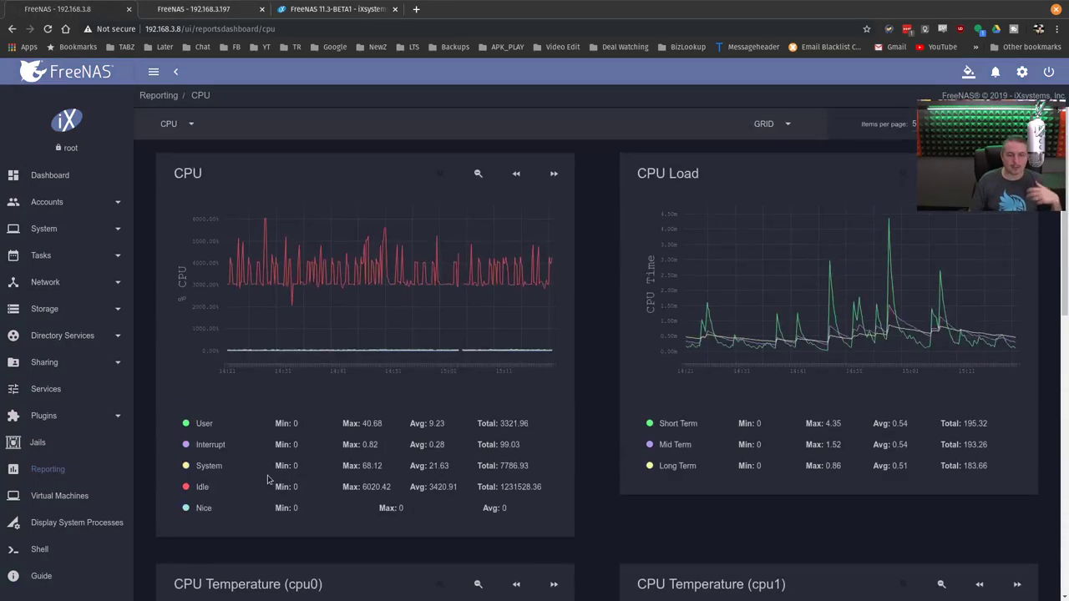
click(199, 122)
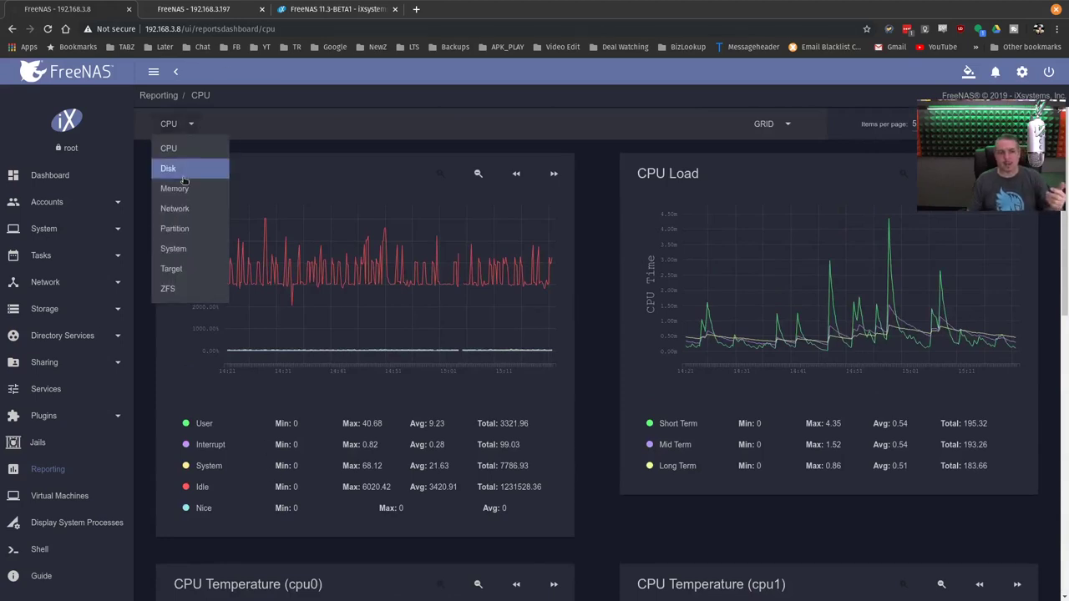
click(185, 187)
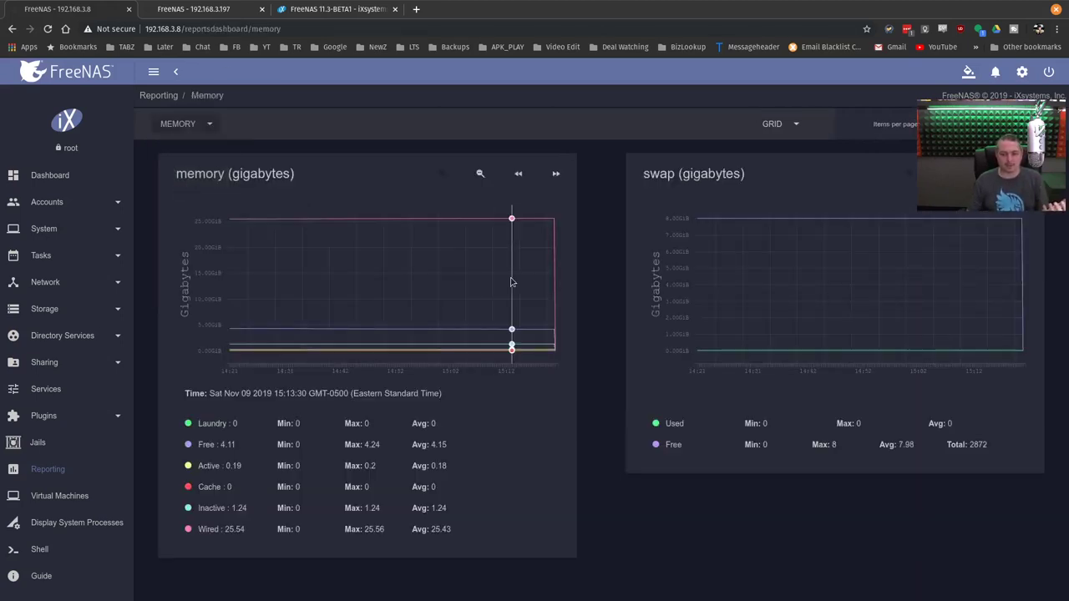
click(177, 124)
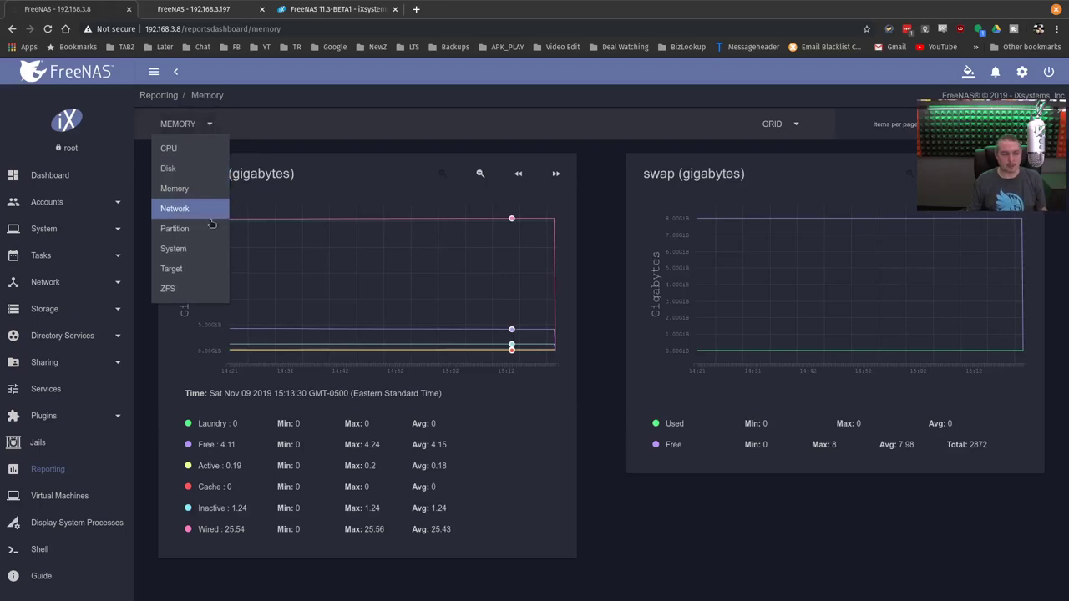
click(176, 229)
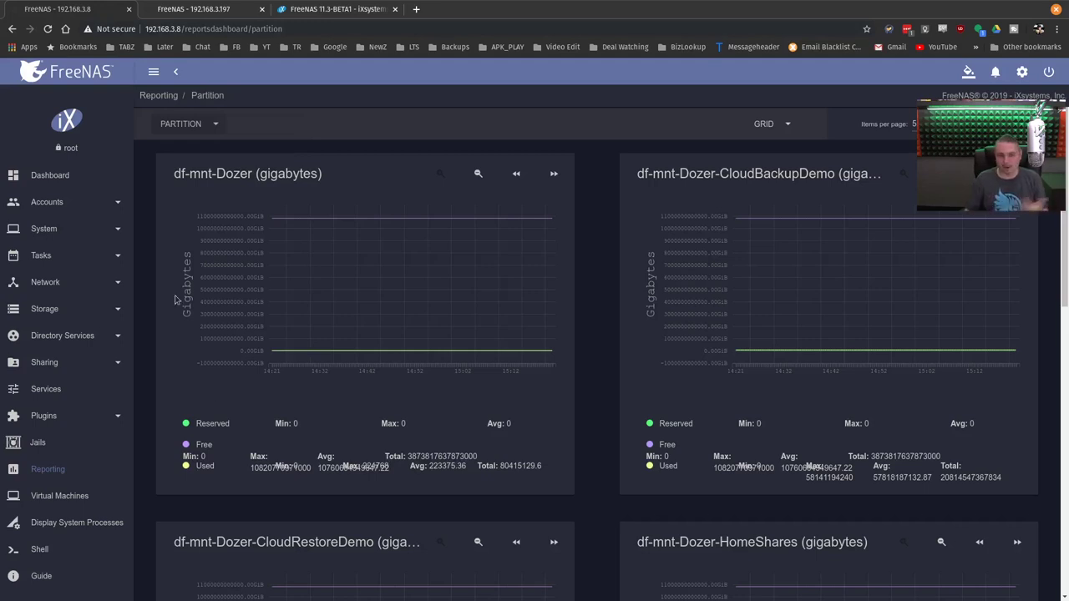
- Return the 11.3-BETA1 server to its dashboard, and read the release notes from Reporting down to the ACL Manager and iSCSI wizard entries
click(247, 8)
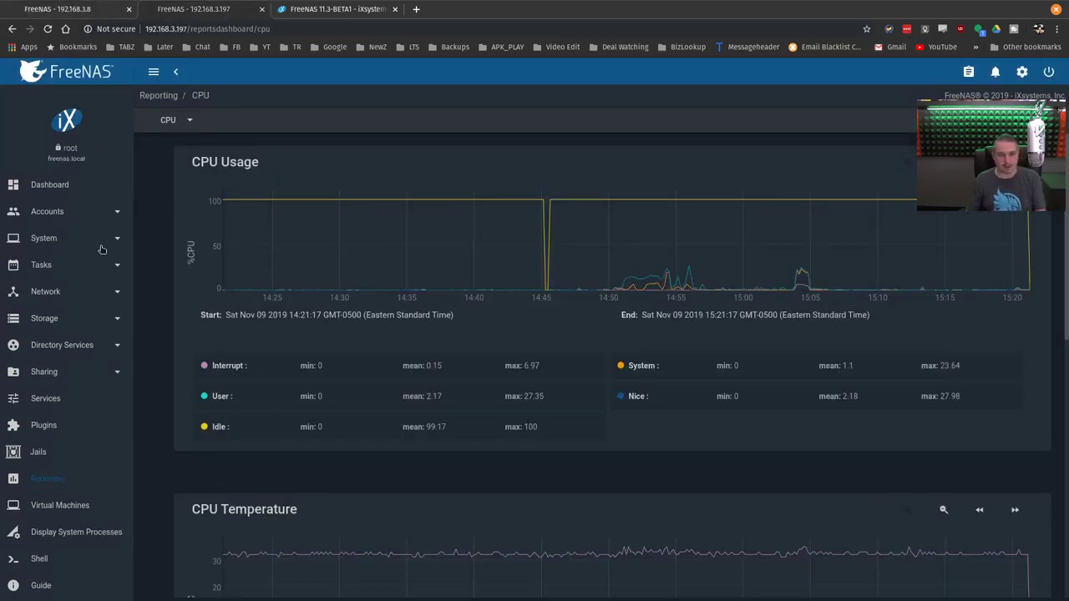
click(79, 191)
click(367, 7)
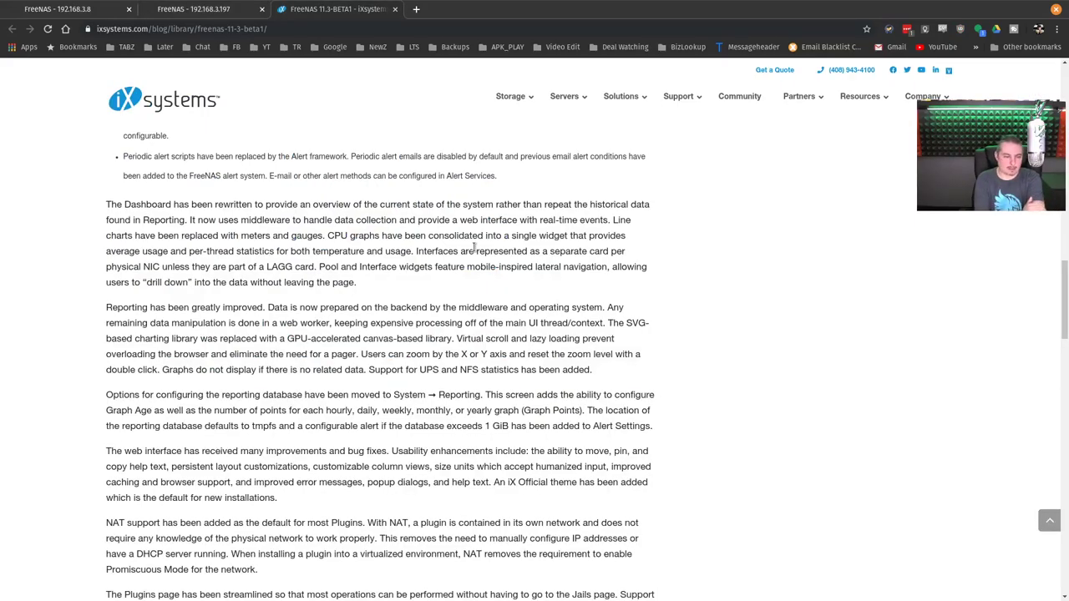
scroll(474, 248, down, 3)
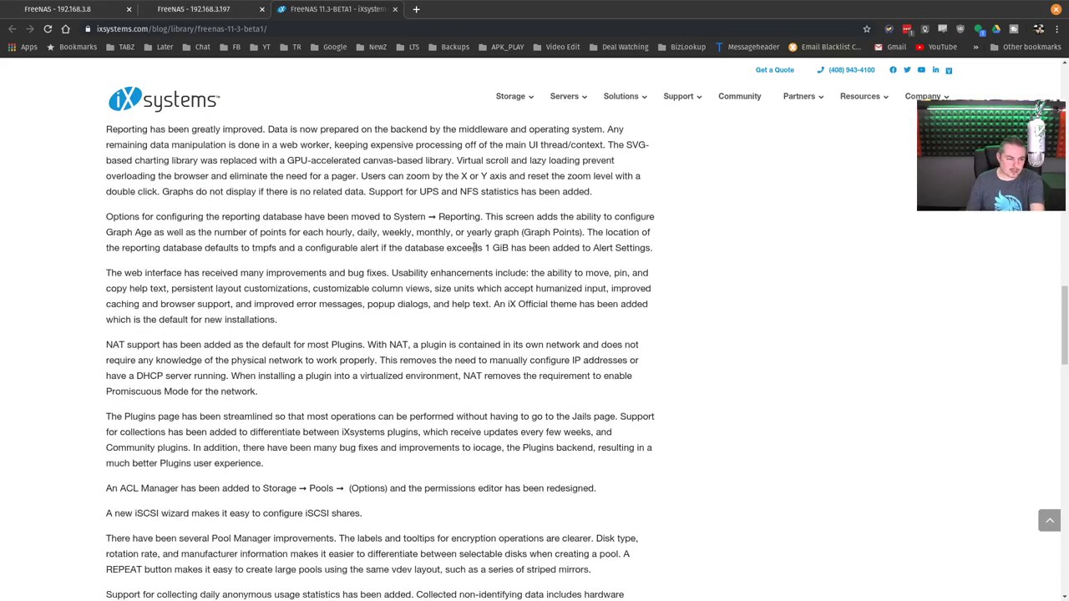
scroll(473, 248, down, 3)
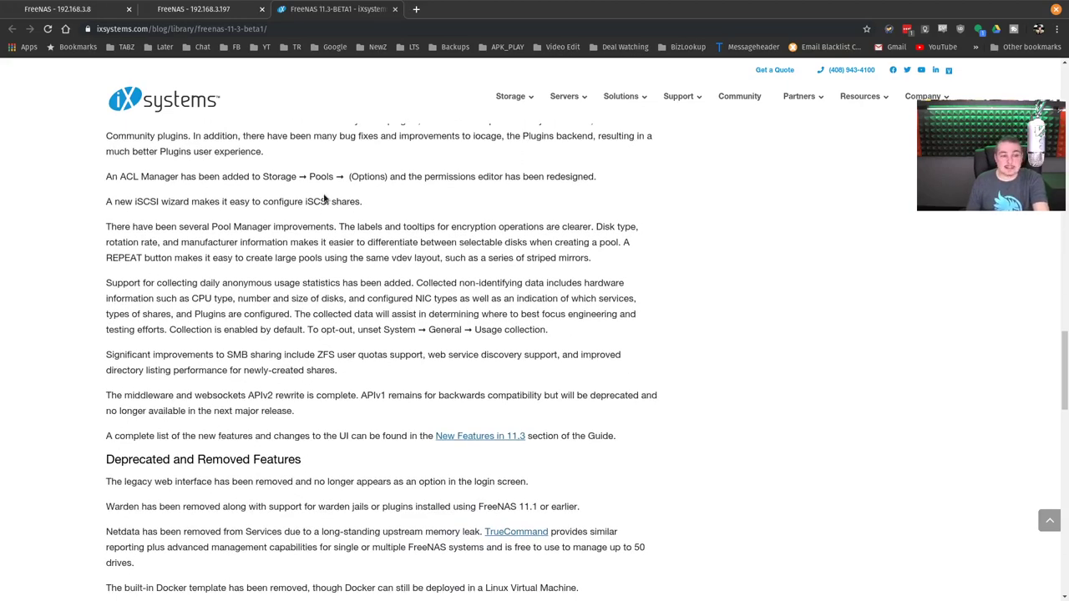
- On the 11.3-BETA1 server, open the Share dataset of the RedTank pool in the ACL editor
click(219, 8)
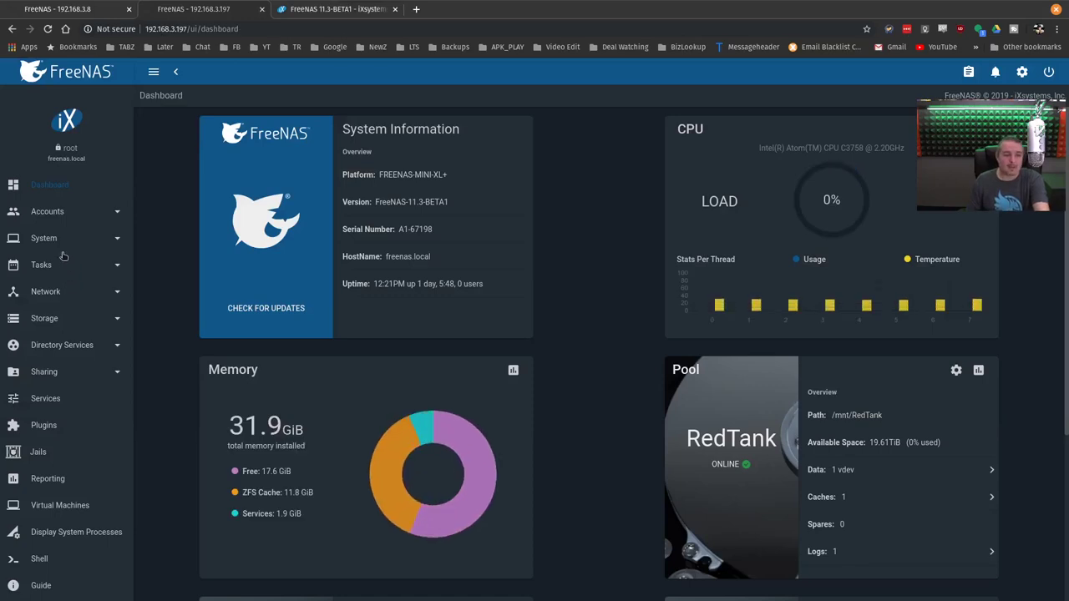
click(51, 373)
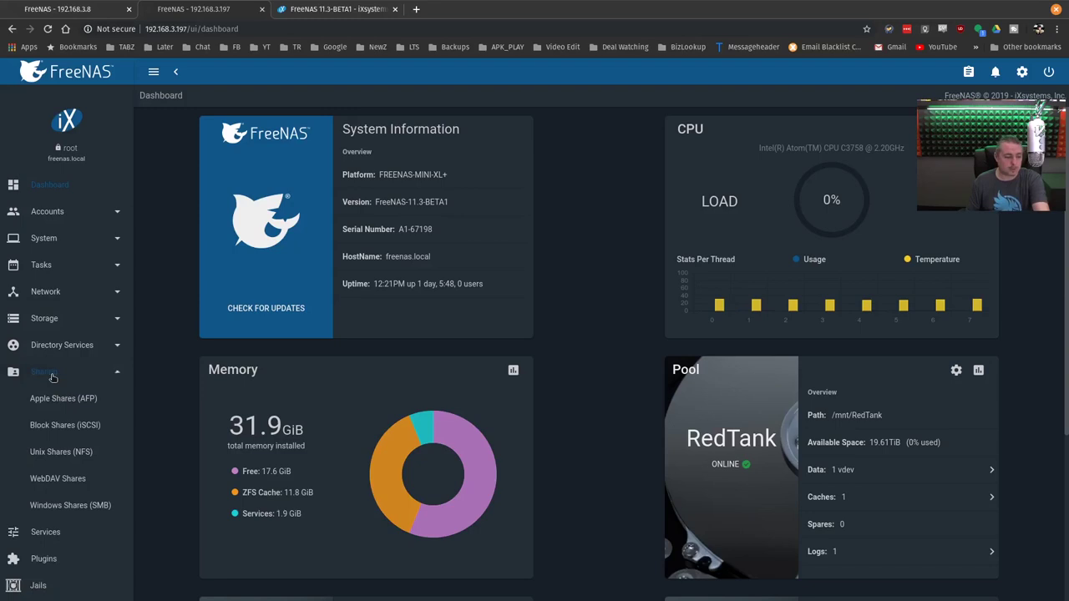
click(45, 318)
click(56, 343)
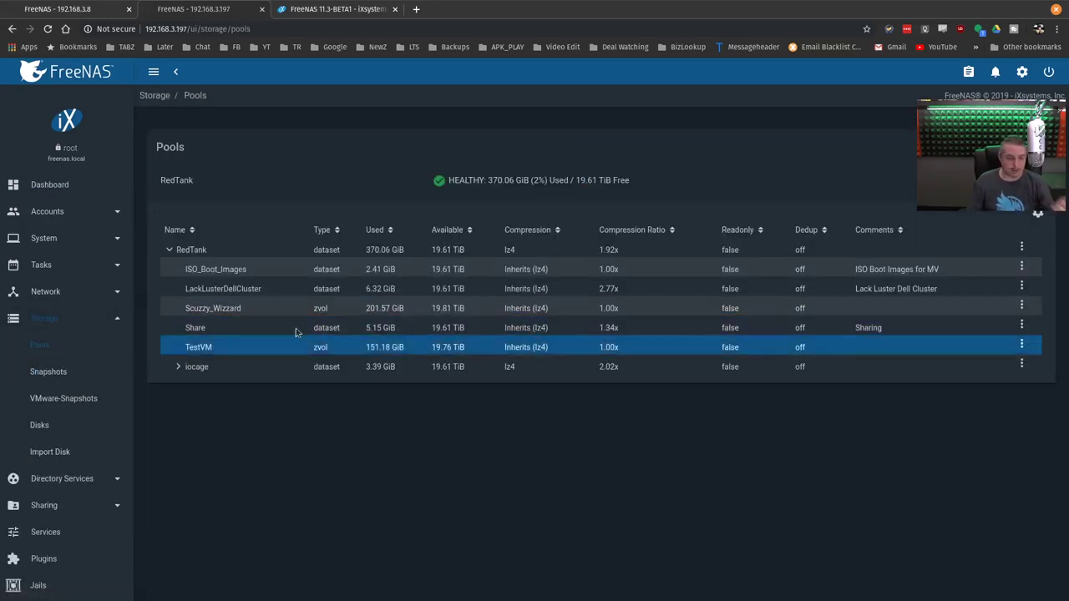
click(1022, 324)
click(1023, 405)
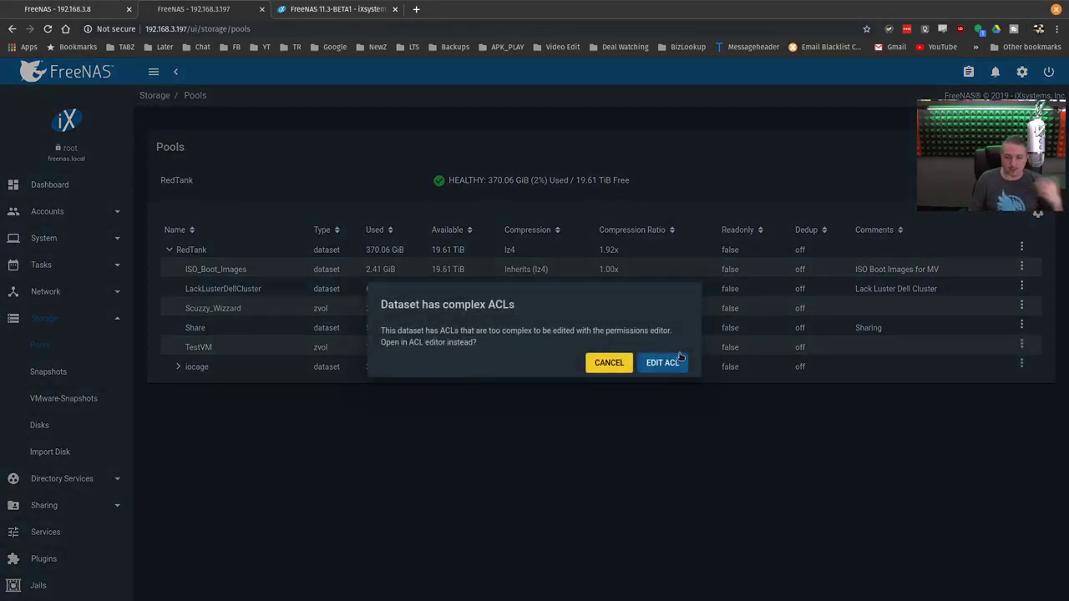
click(681, 359)
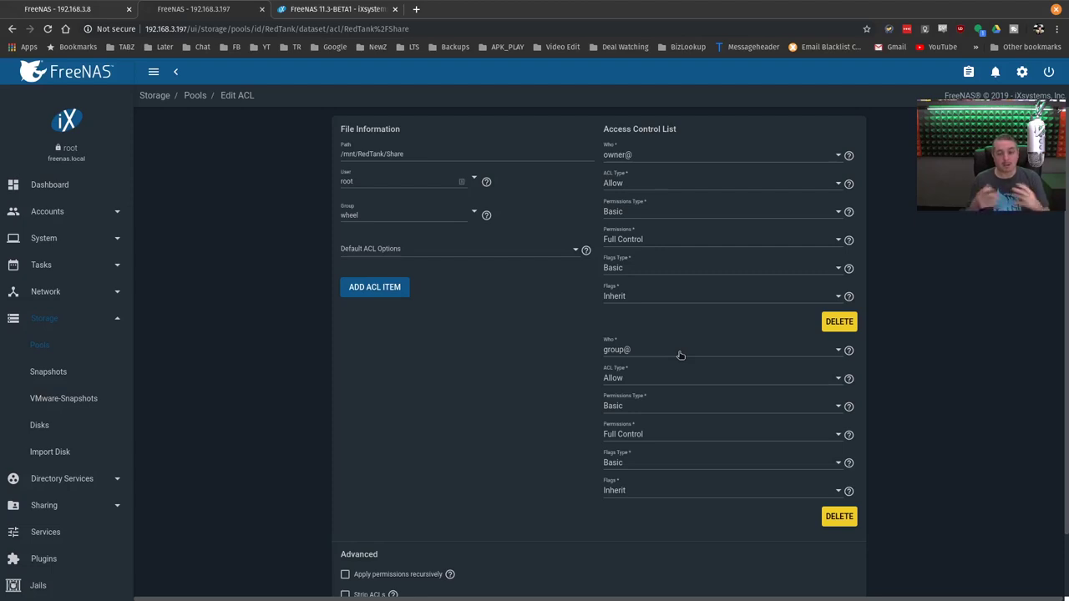
- Review the Share dataset's ACL form, try the Advanced flags type for owner@, and set it back to Basic with Inherit
scroll(473, 422, down, 1)
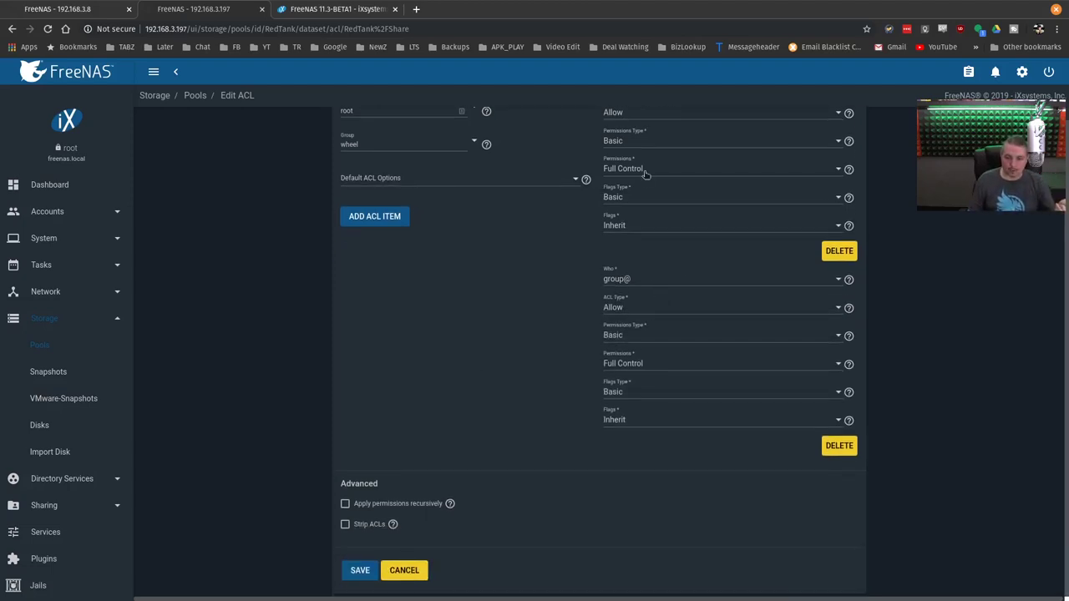
scroll(645, 175, up, 1)
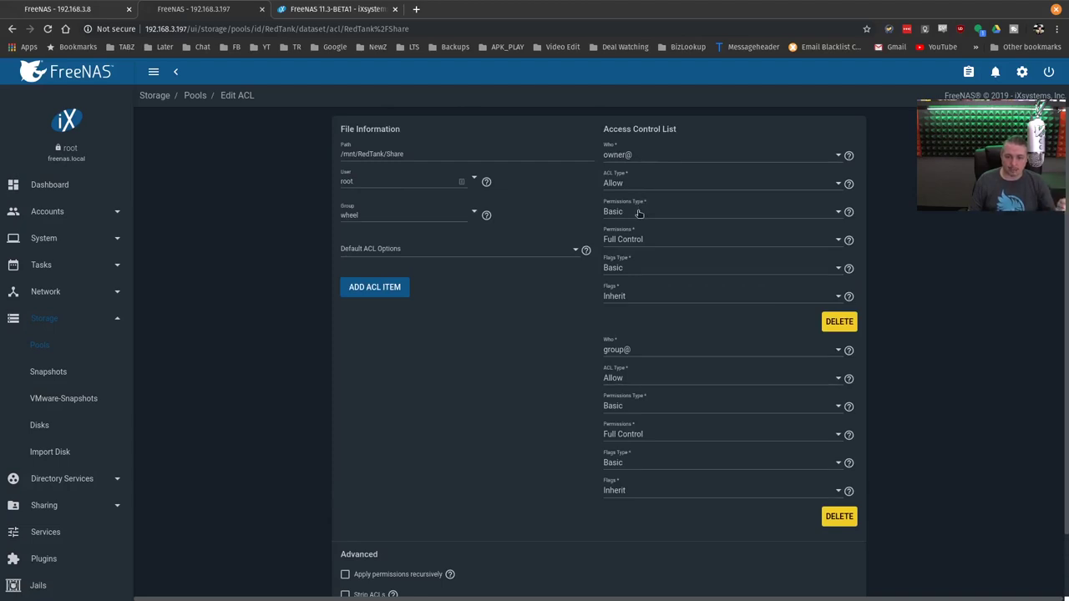
click(633, 272)
click(627, 292)
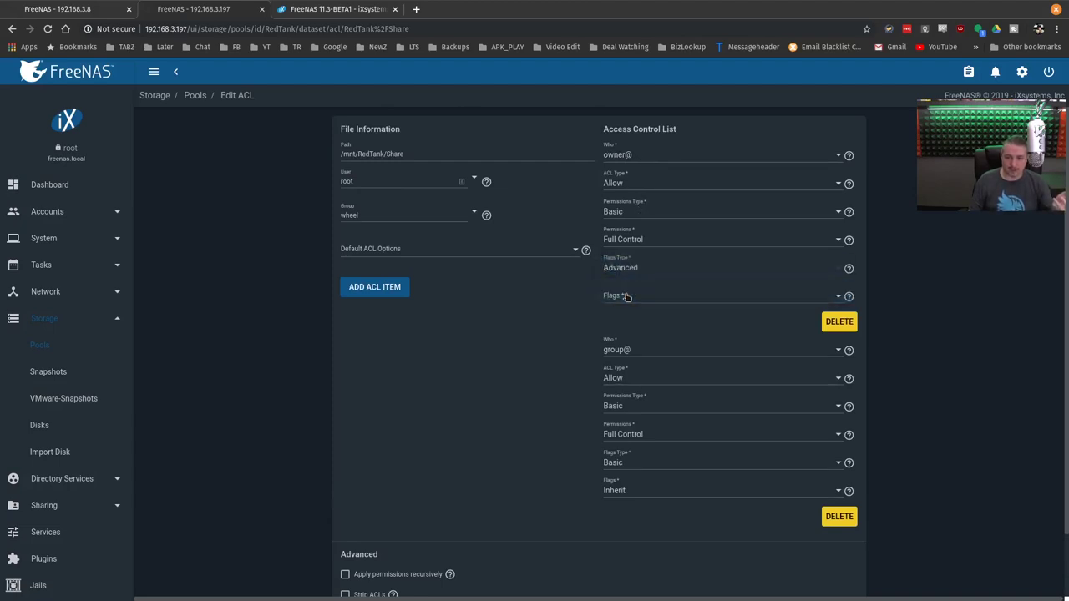
click(641, 273)
click(634, 244)
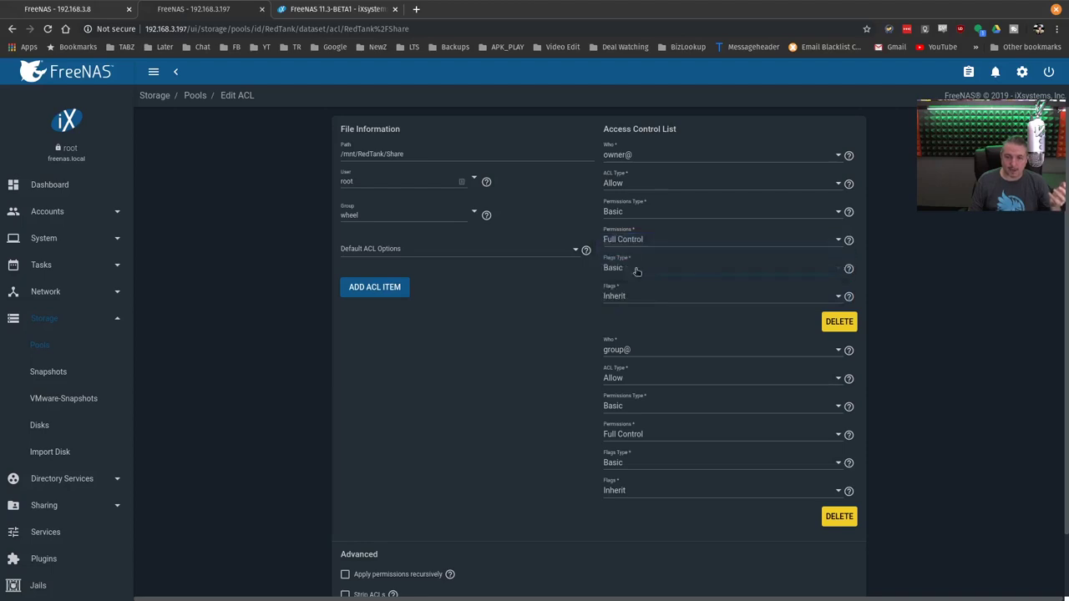
click(639, 297)
click(639, 297)
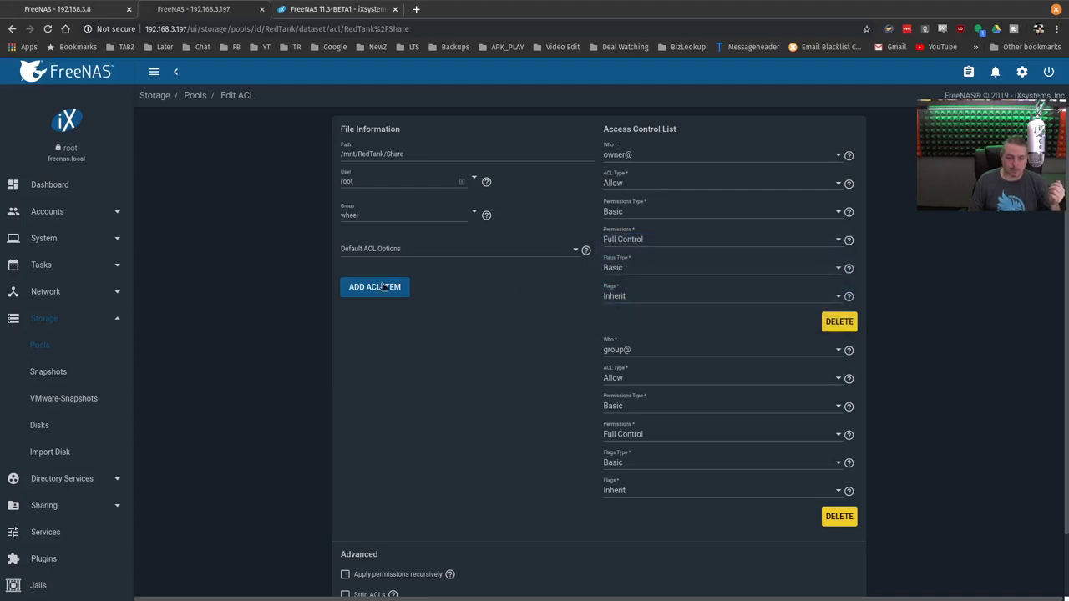
- View the default ACL options and add several blank ACL items to the Share dataset
click(374, 253)
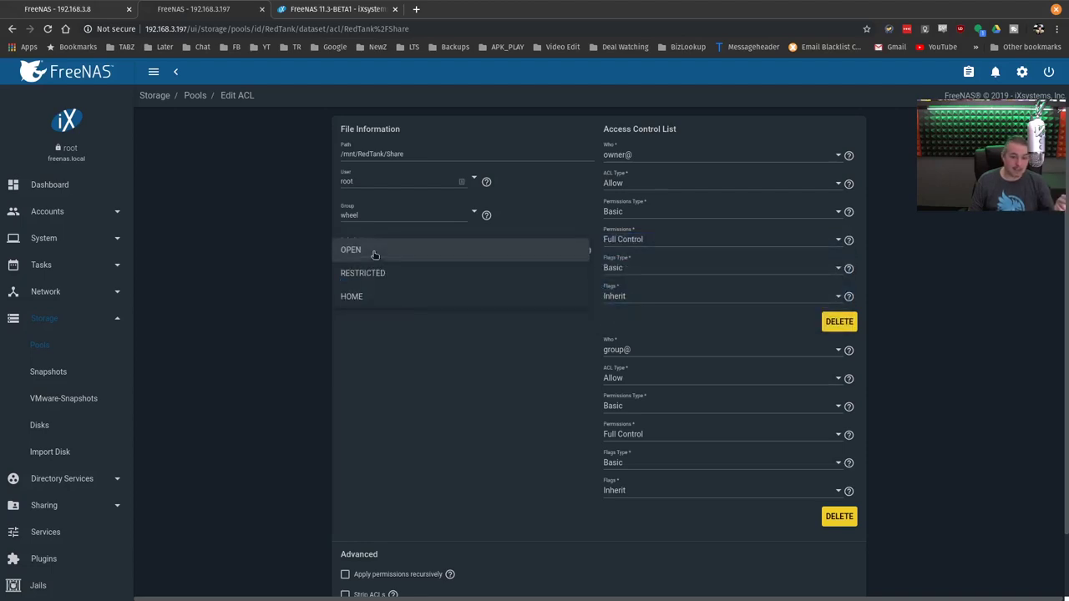
click(381, 324)
click(374, 288)
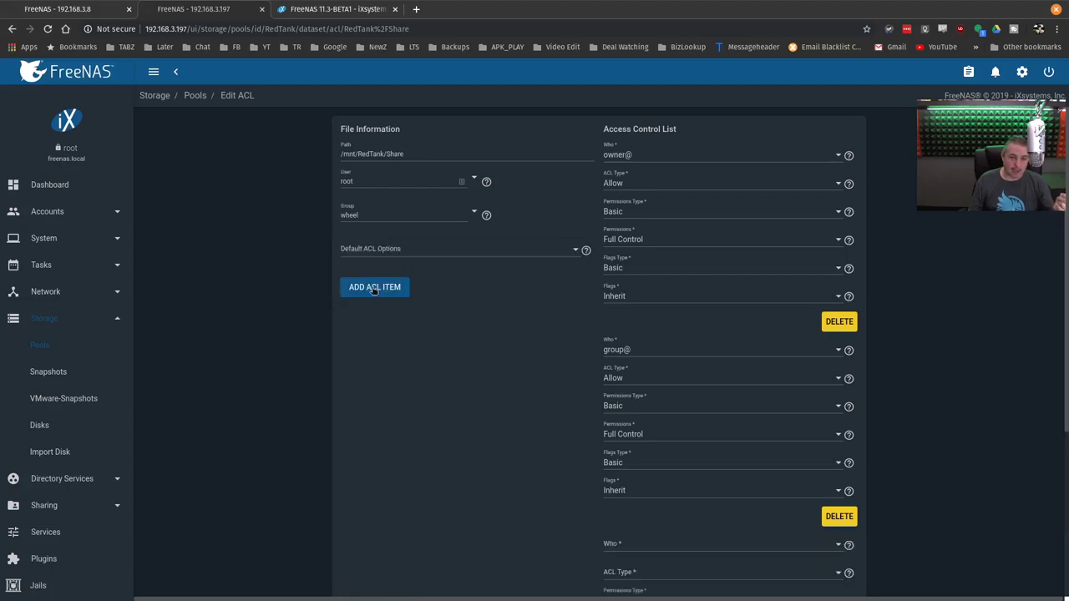
scroll(528, 567, down, 3)
scroll(516, 387, up, 3)
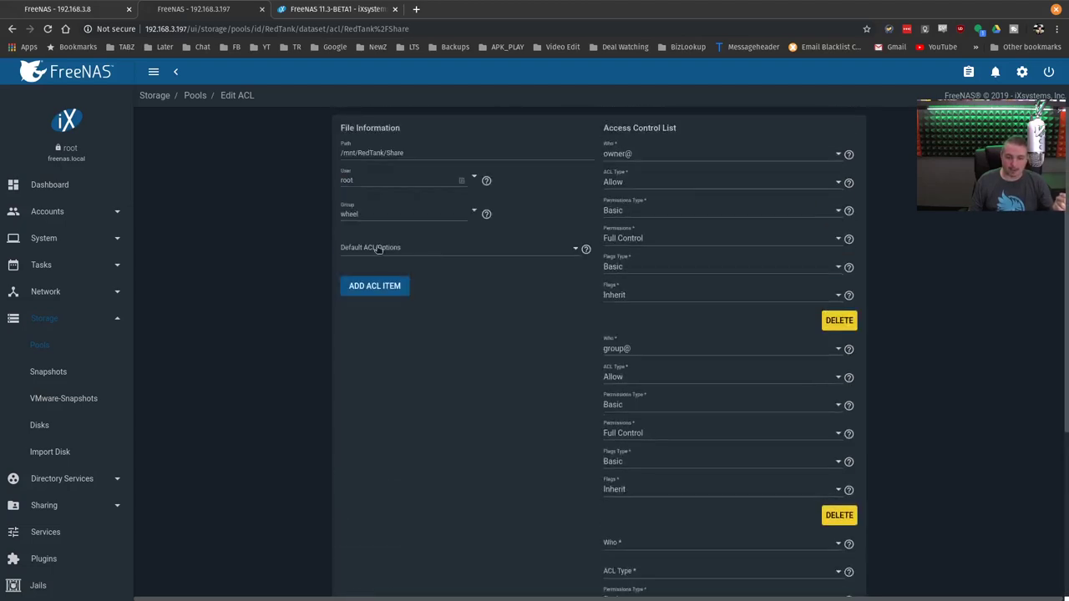
click(375, 288)
scroll(391, 312, down, 6)
scroll(391, 315, down, 2)
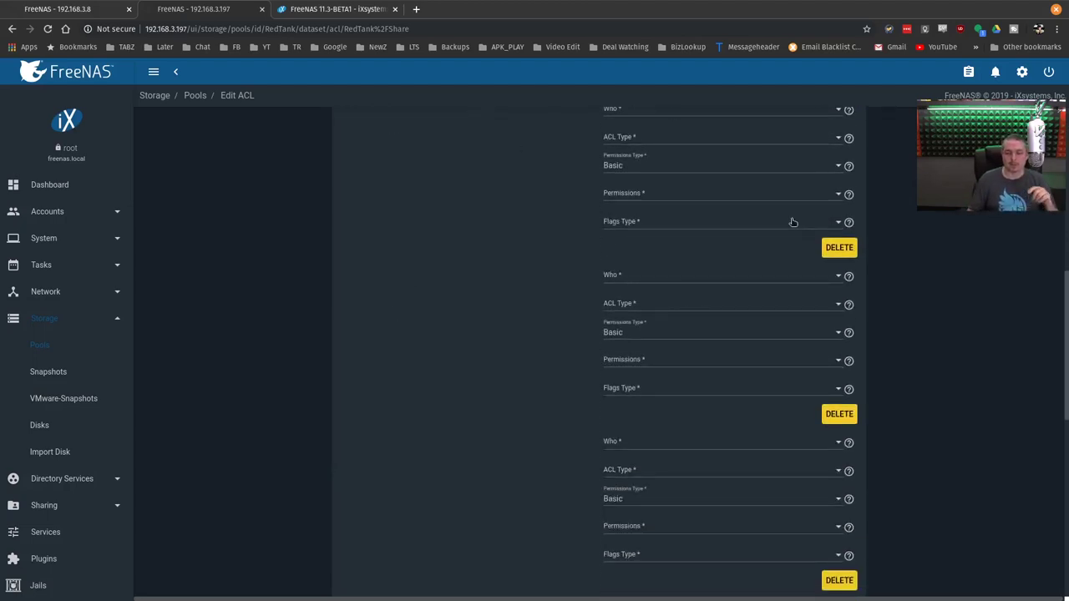
- Assign one of the new ACL items to everyone@, review the remaining entries and advanced options, and discard the ACL edits
click(654, 277)
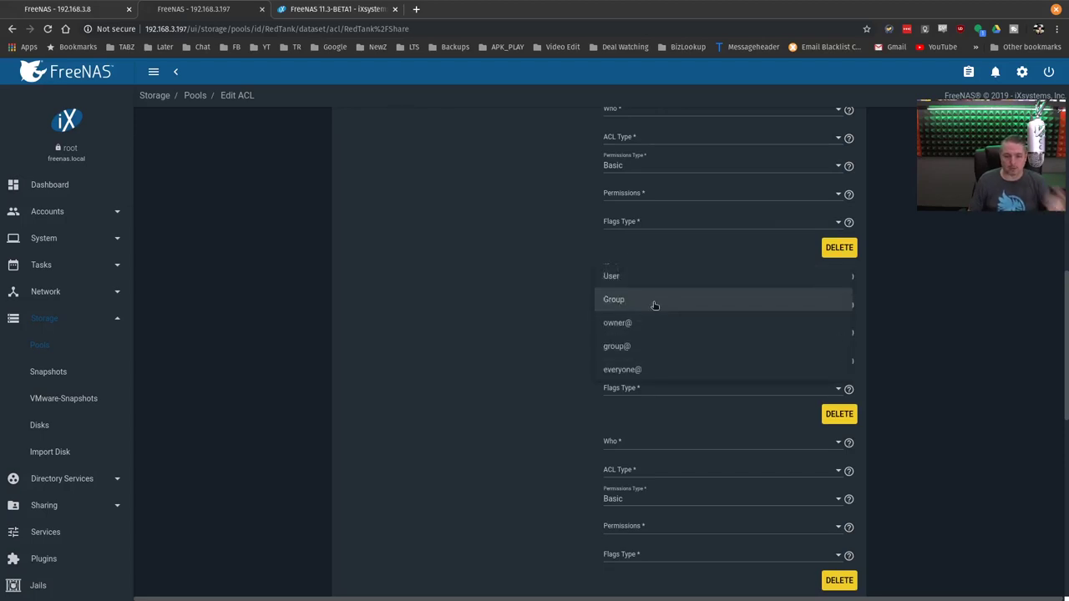
click(654, 369)
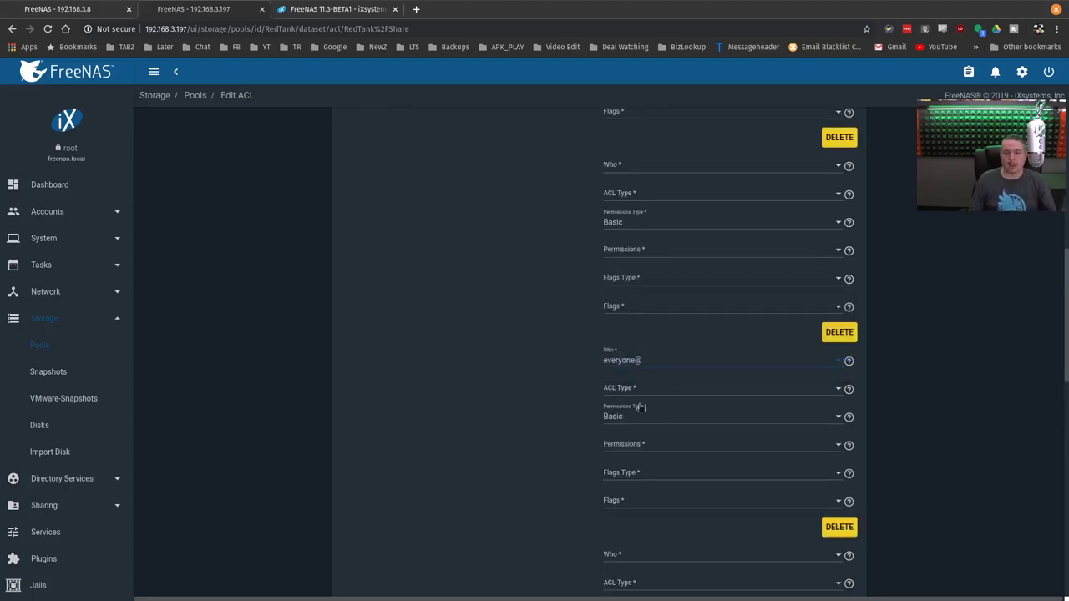
scroll(640, 407, down, 5)
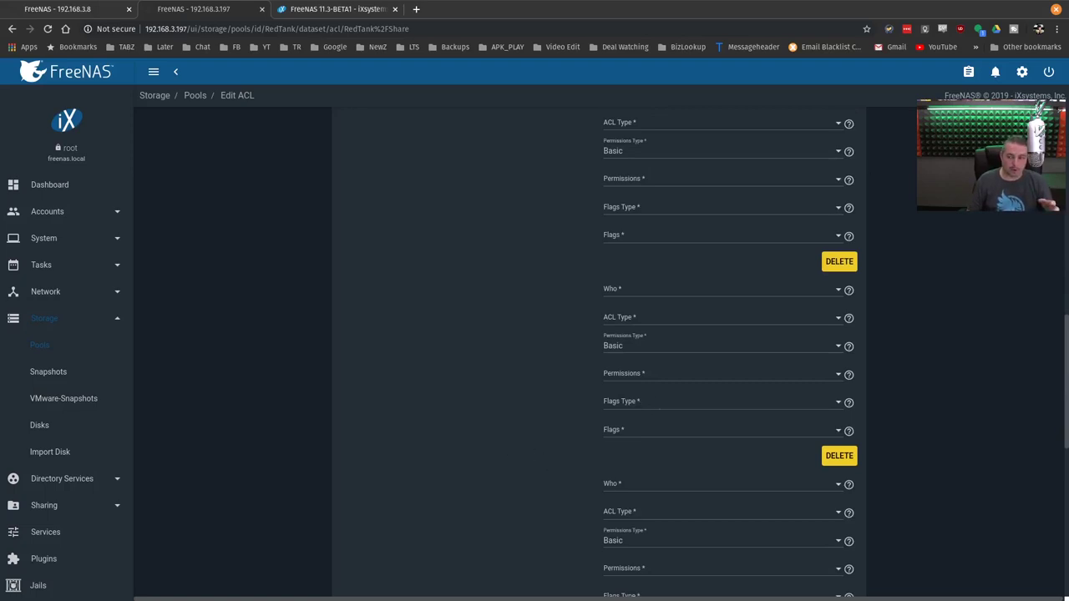
scroll(1067, 422, down, 4)
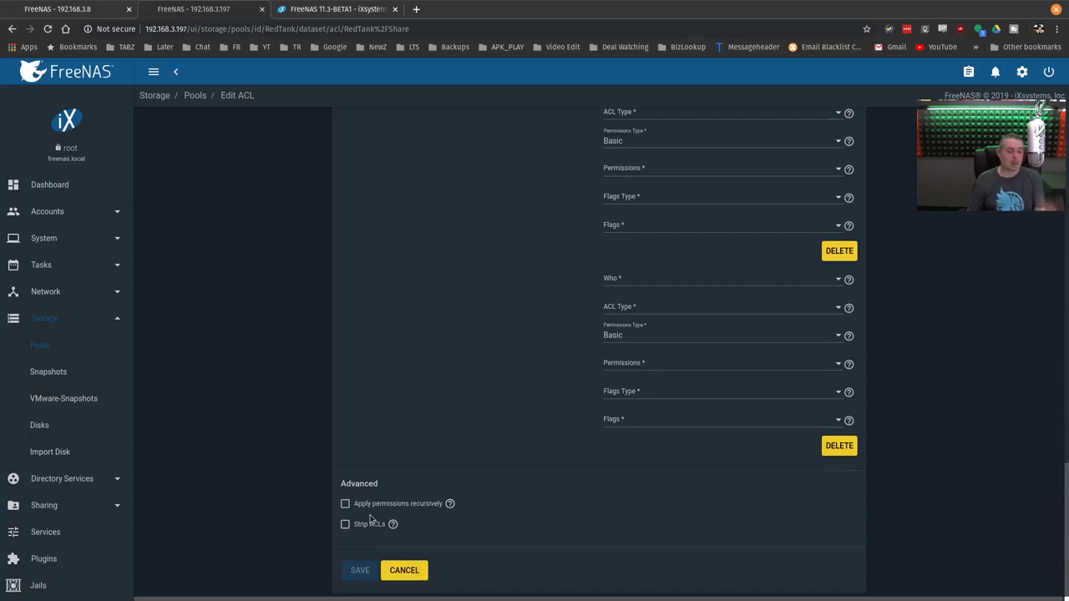
click(396, 576)
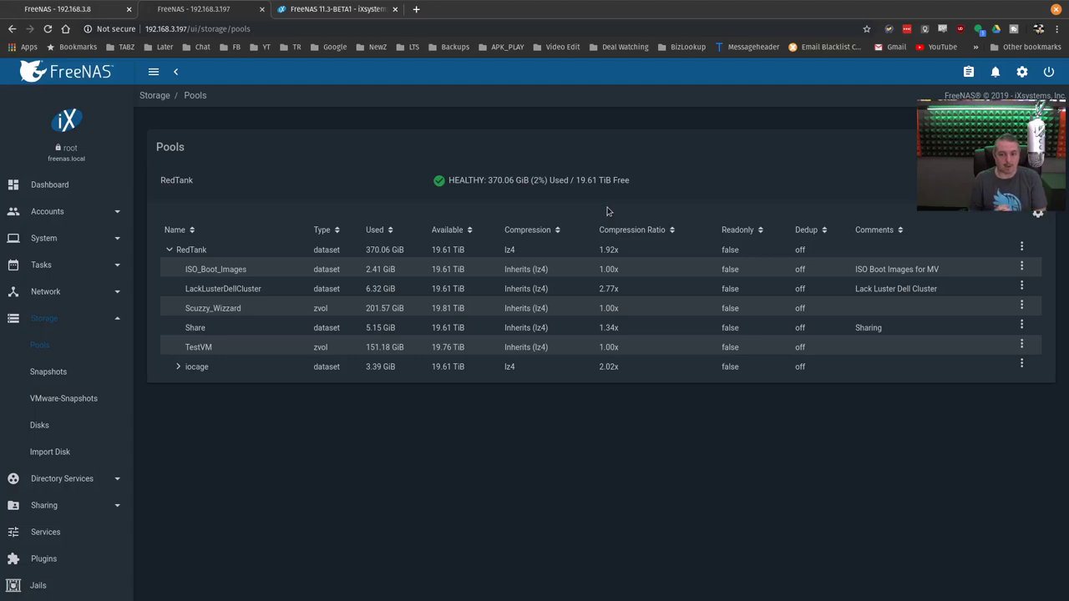
- Check the release notes' iSCSI entry, and open the iSCSI wizard on the 11.3-BETA1 server by way of the iSCSI service settings
click(338, 8)
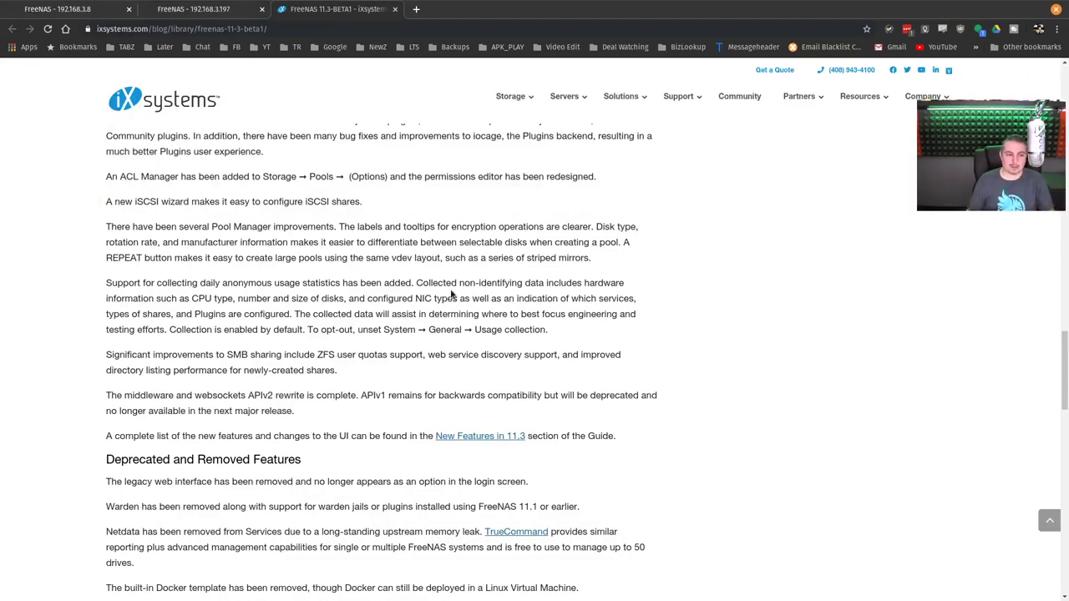
key(ctrl+Page_Up)
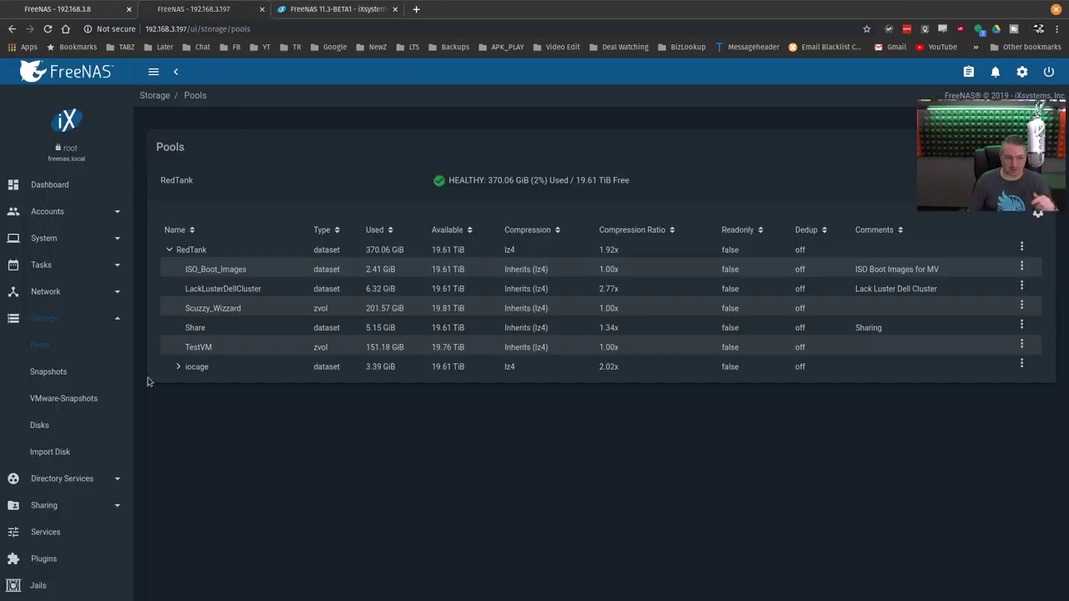
click(43, 319)
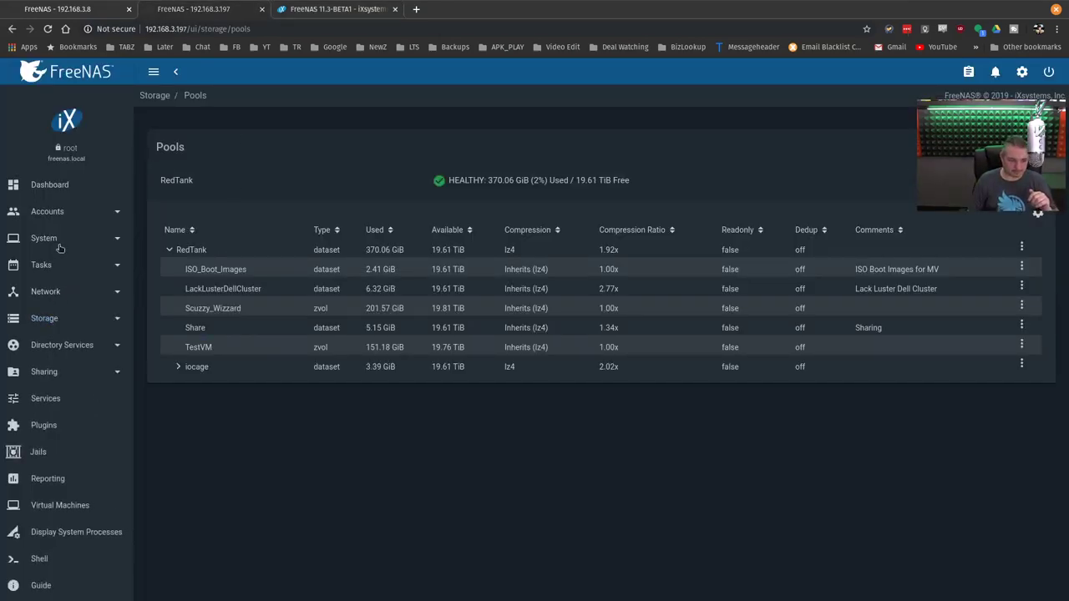
click(71, 399)
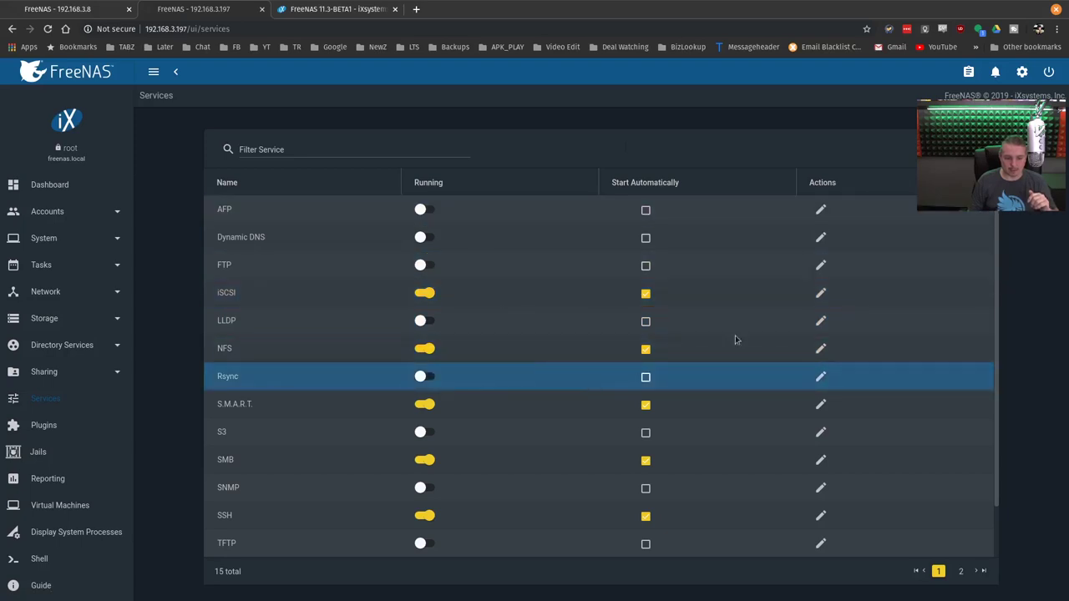
click(822, 293)
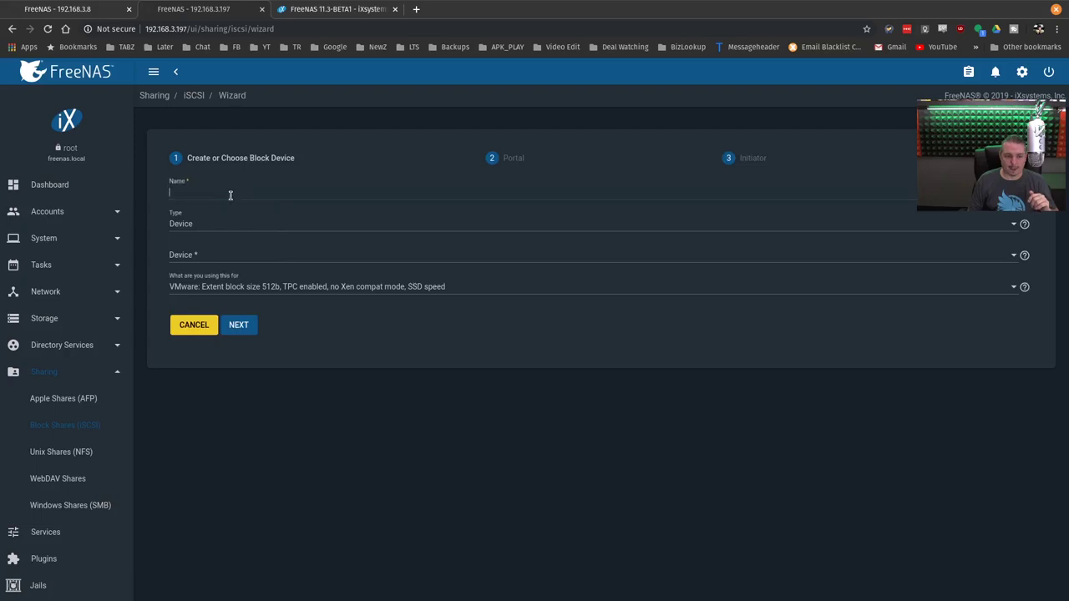
- Name the iSCSI block device Scuzzy, keep the type as Device, and choose RedTank/Scuzzy_Wizzard (200G) as its device
text(Scu)
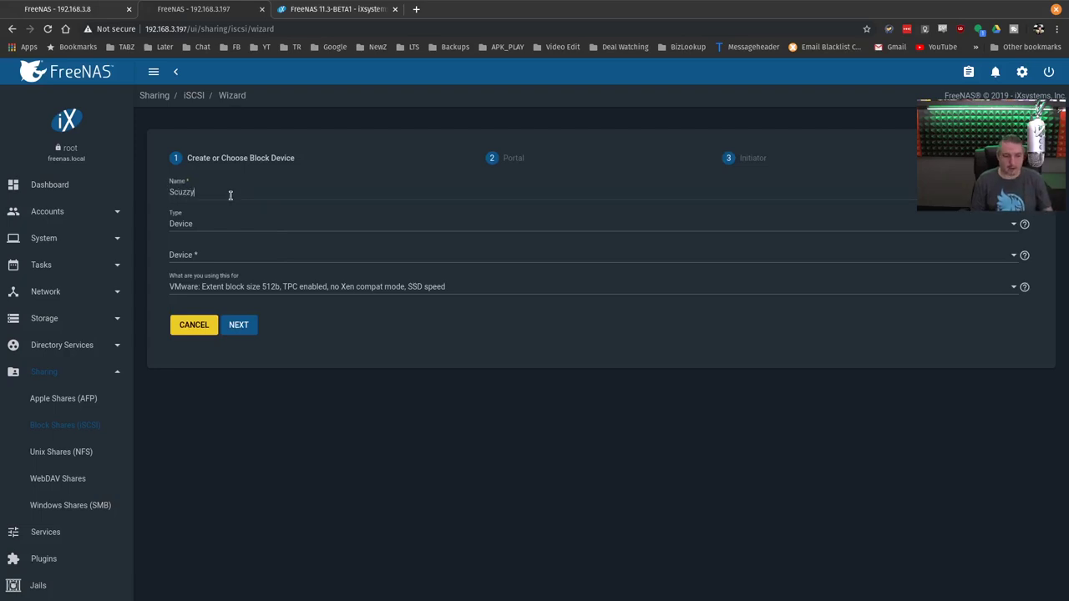
text(zzy)
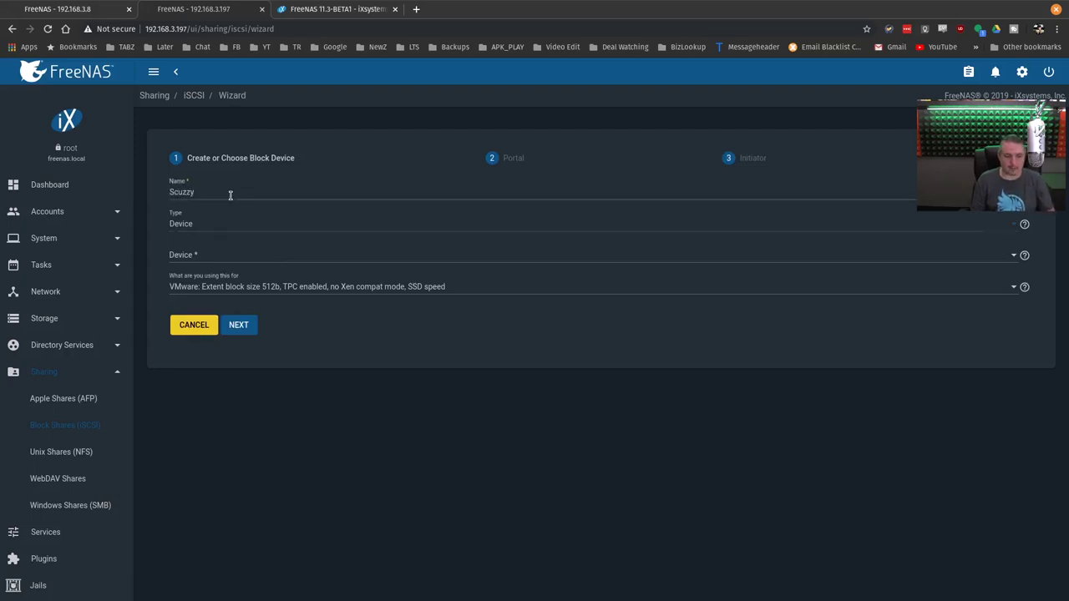
click(190, 225)
click(192, 223)
click(192, 255)
click(219, 301)
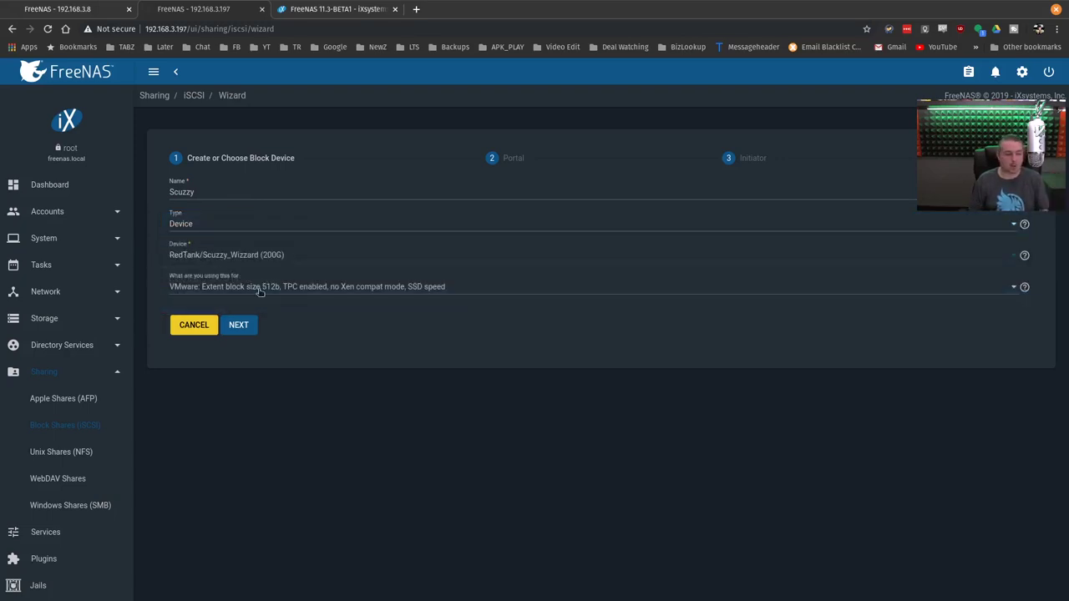
- Set the block device's intended use to Xen with 512b extent block size, and continue to the wizard's Portal stage
click(224, 287)
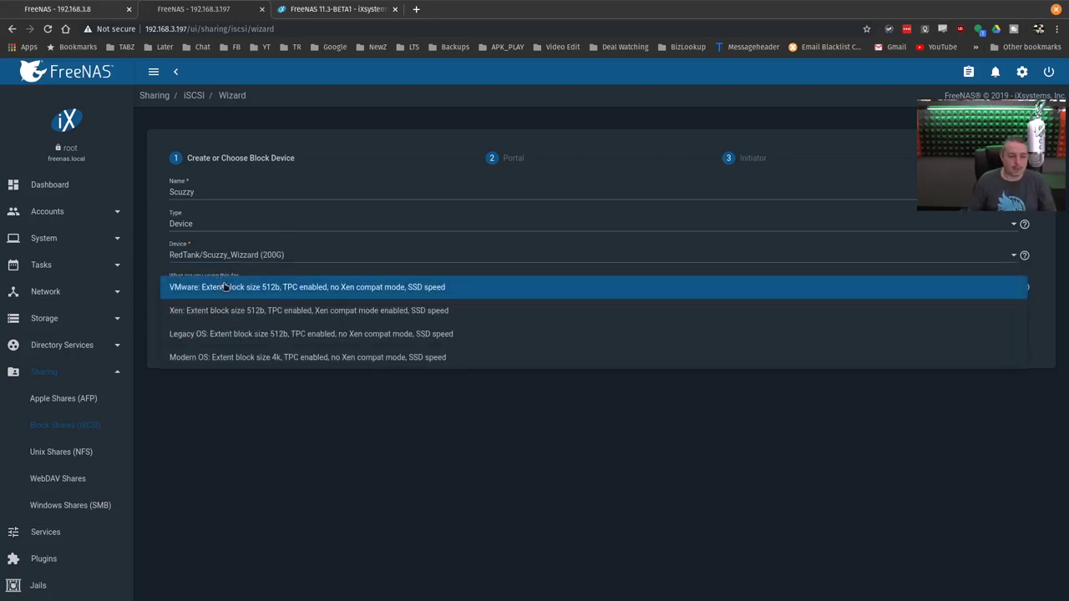
click(197, 309)
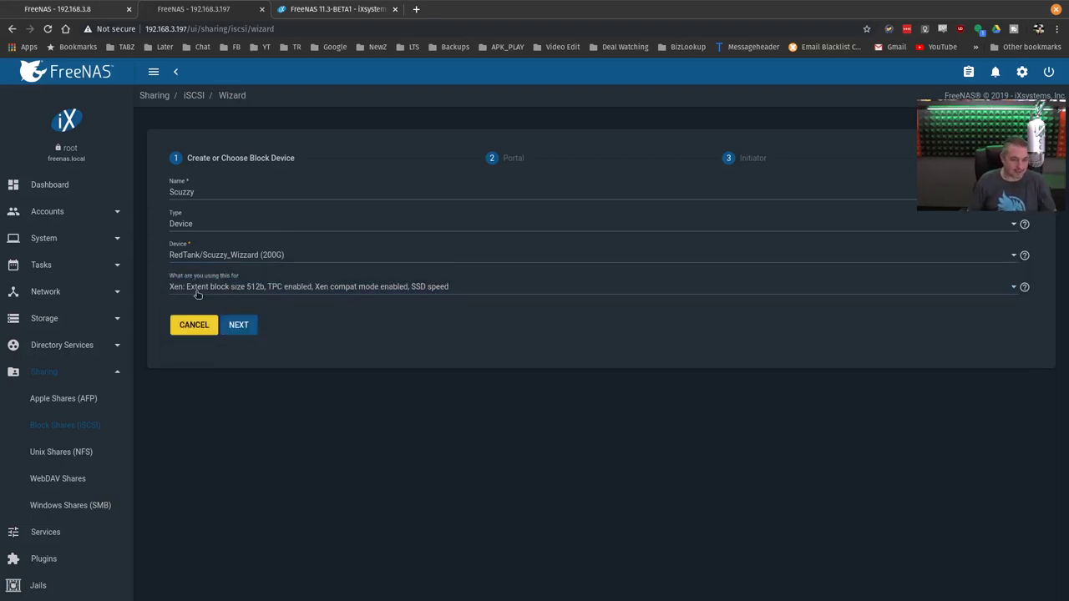
click(197, 290)
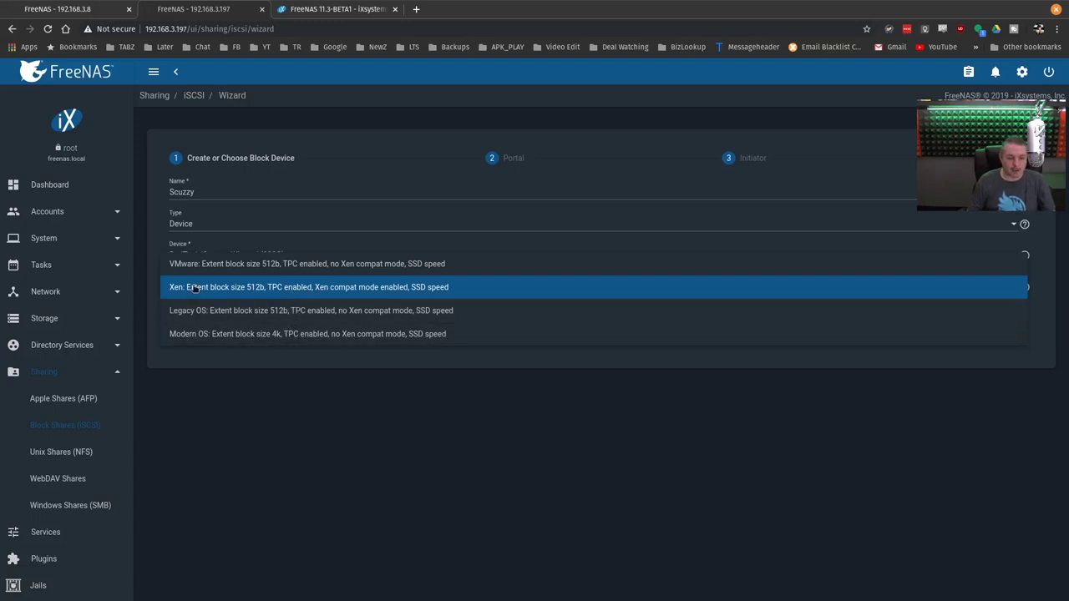
click(330, 287)
click(232, 329)
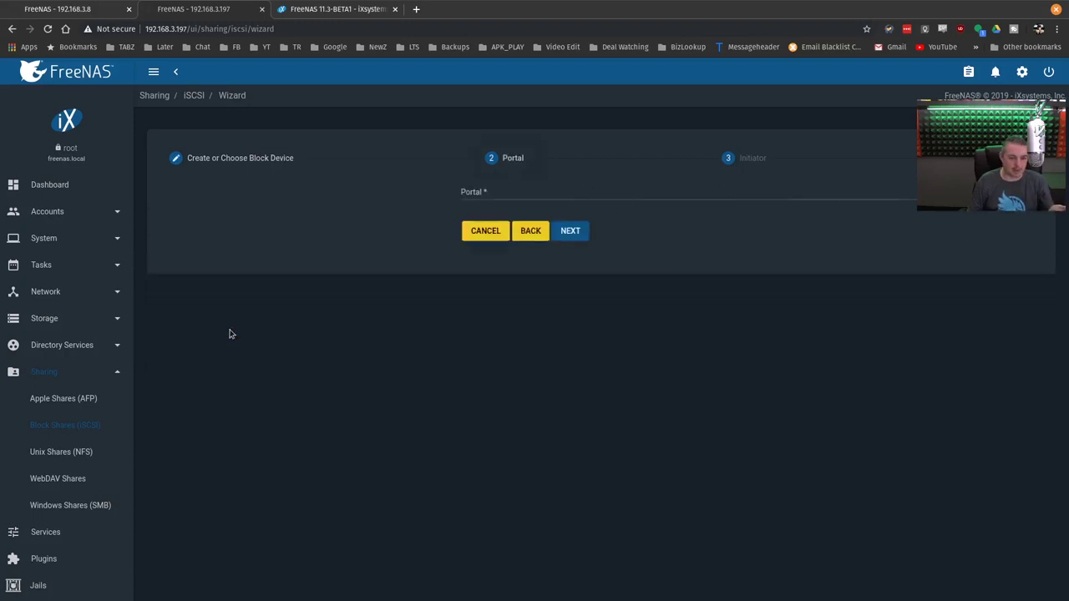
- Choose portal 1 (192.168.3.197:3260), leave the initiators and authorized networks empty, and submit the iSCSI wizard
click(232, 192)
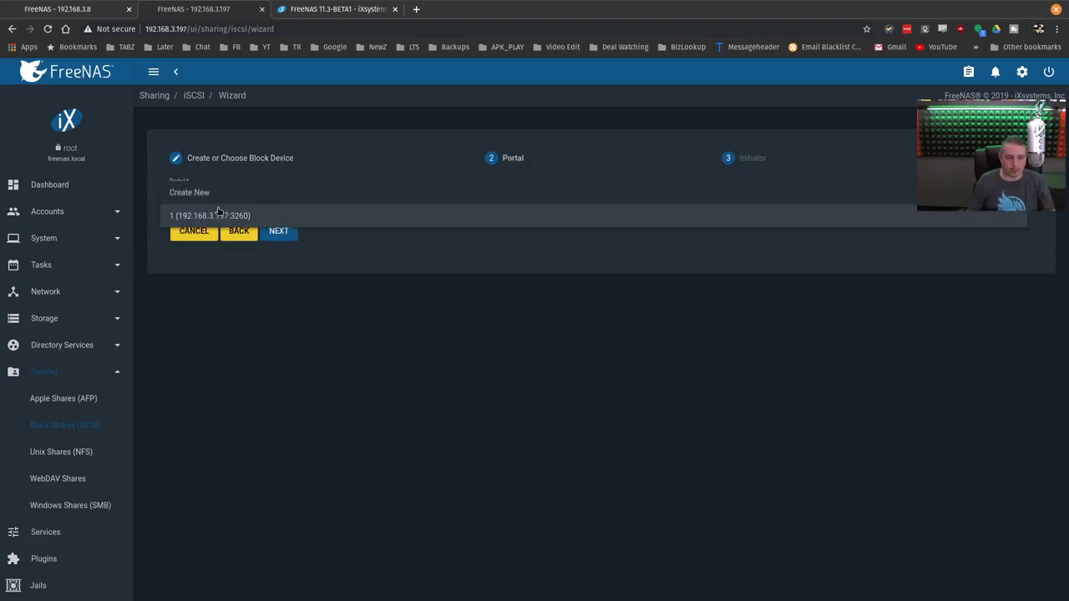
click(219, 216)
click(275, 231)
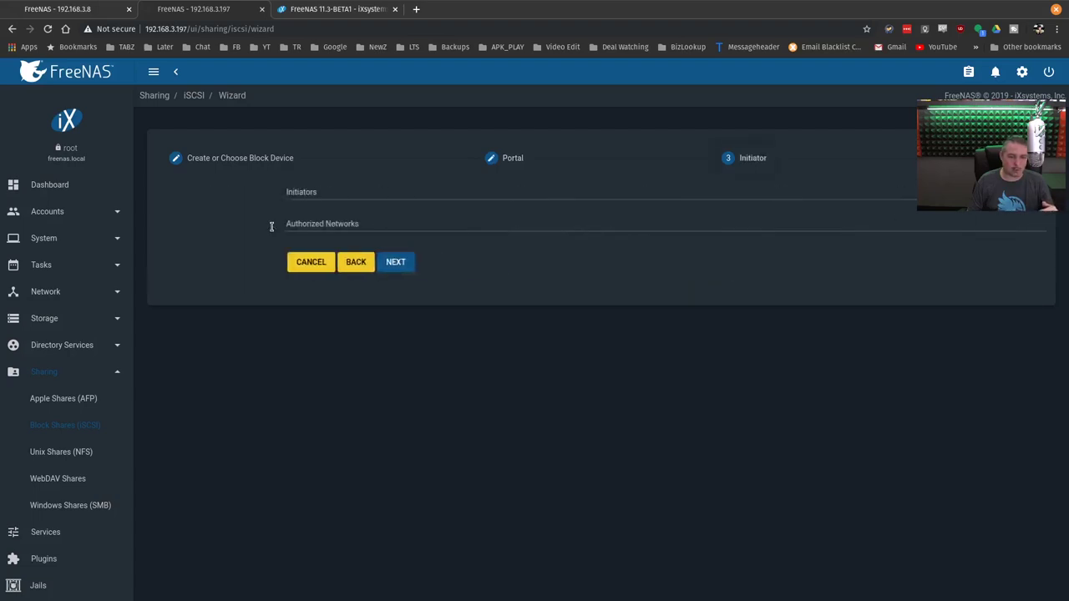
click(247, 192)
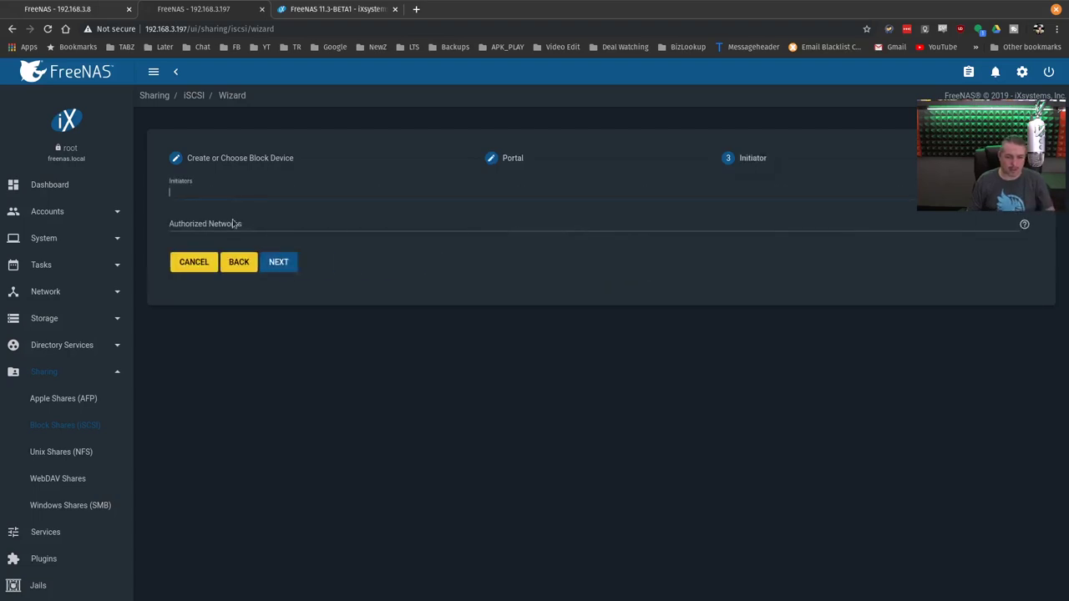
click(280, 260)
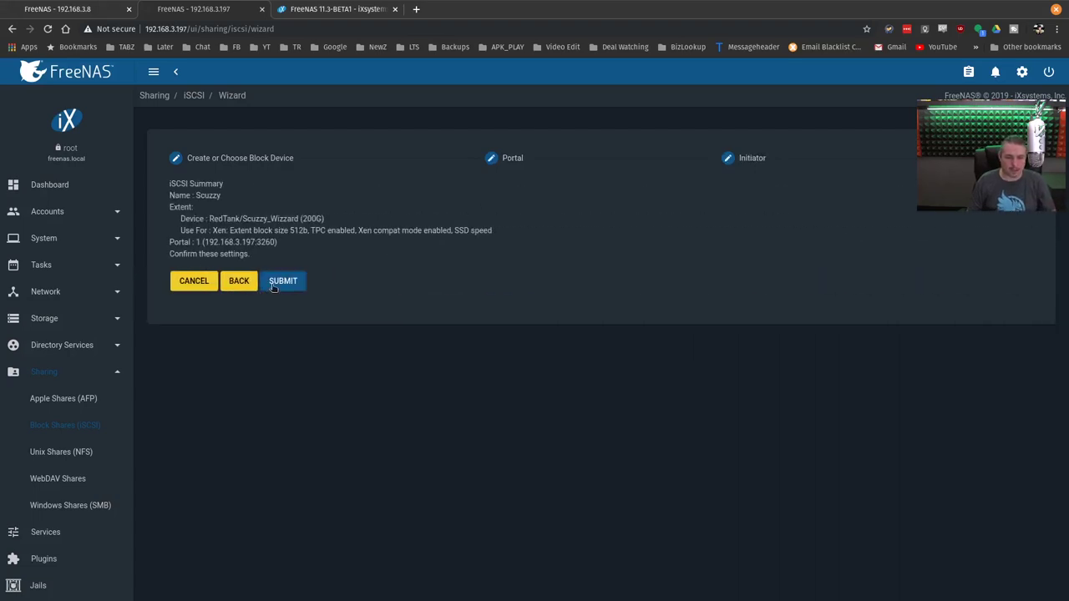
click(279, 285)
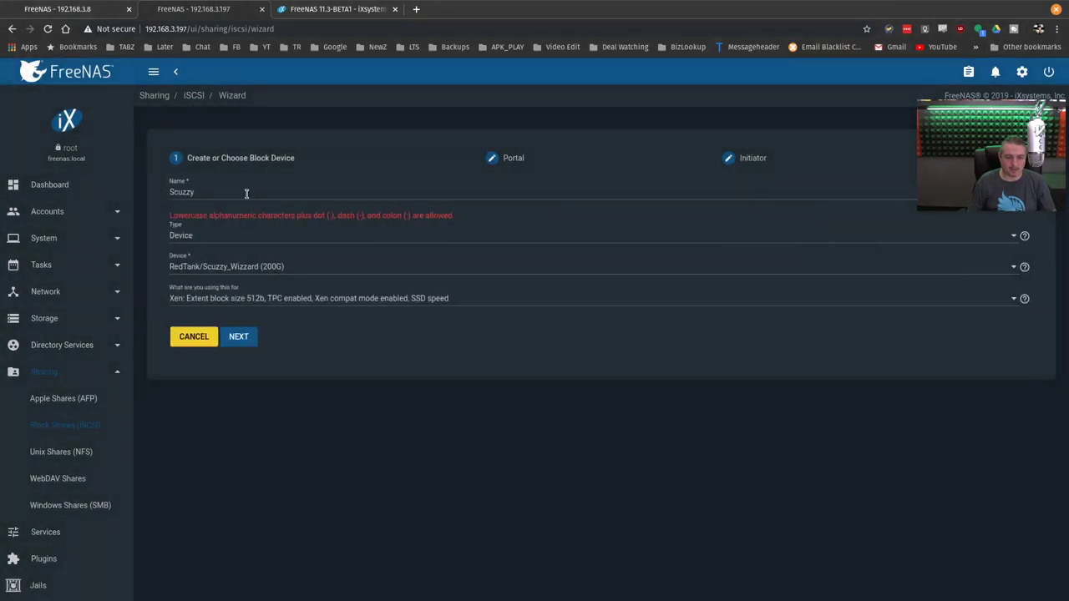
- Rename the block device to scuzzywizard in lowercase, keep the portal and initiator settings, and submit the wizard again
click(238, 189)
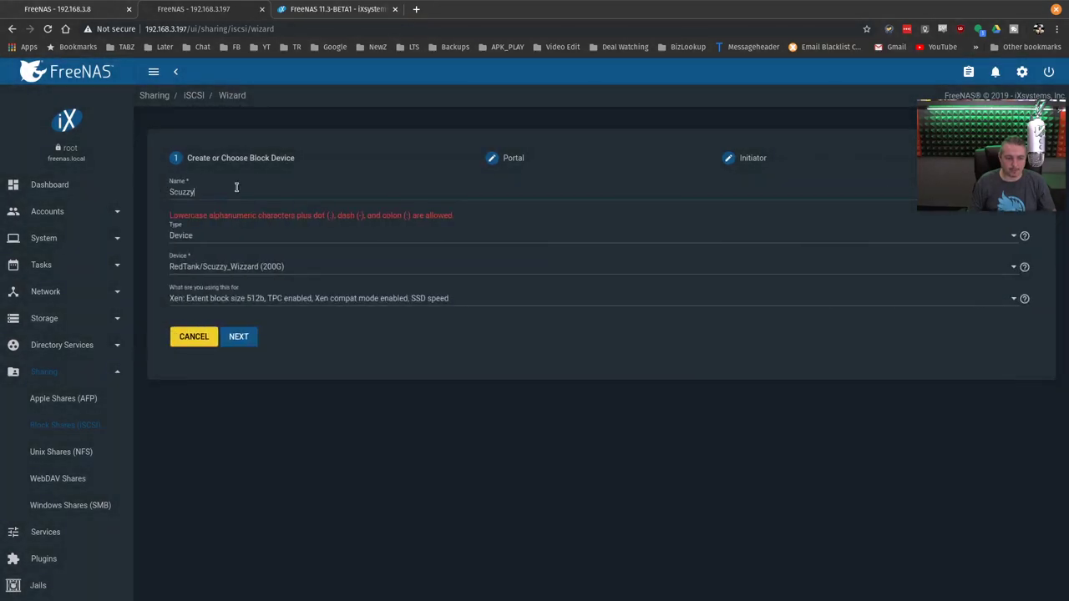
key(ctrl+a)
text(s)
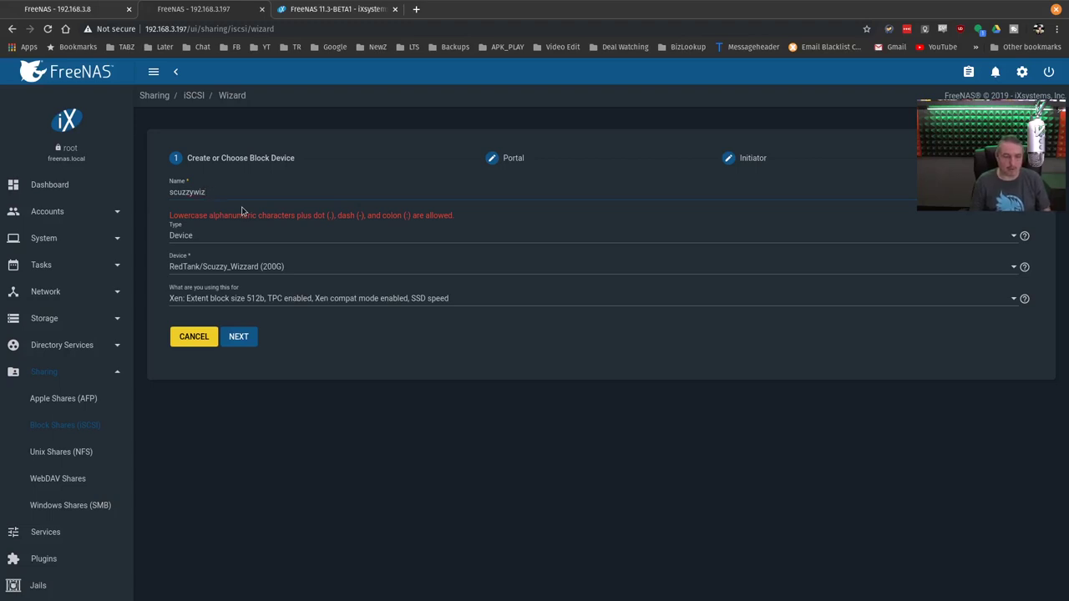
click(247, 343)
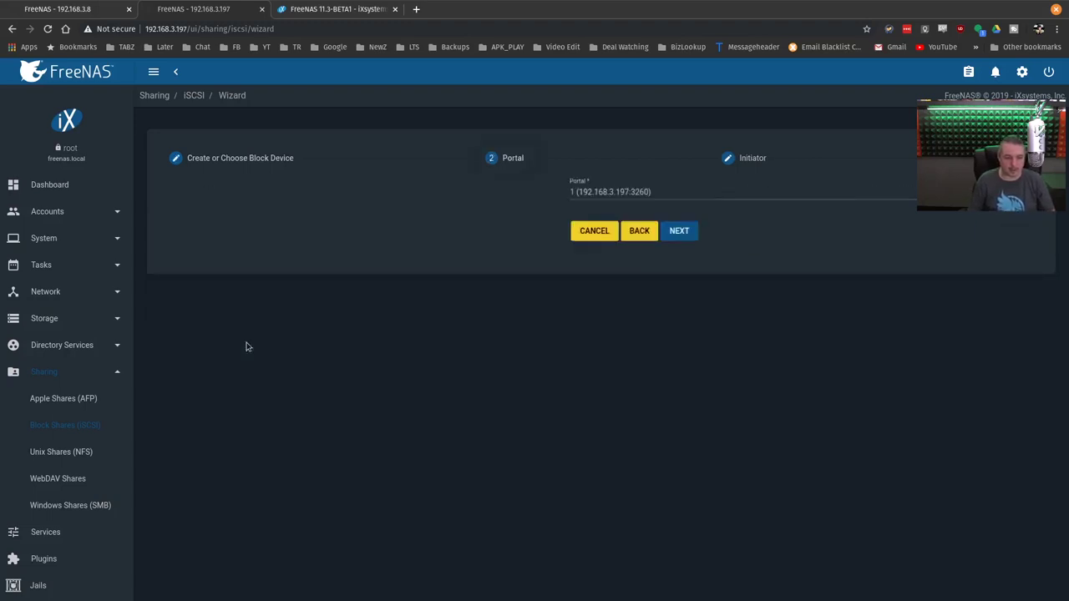
click(279, 237)
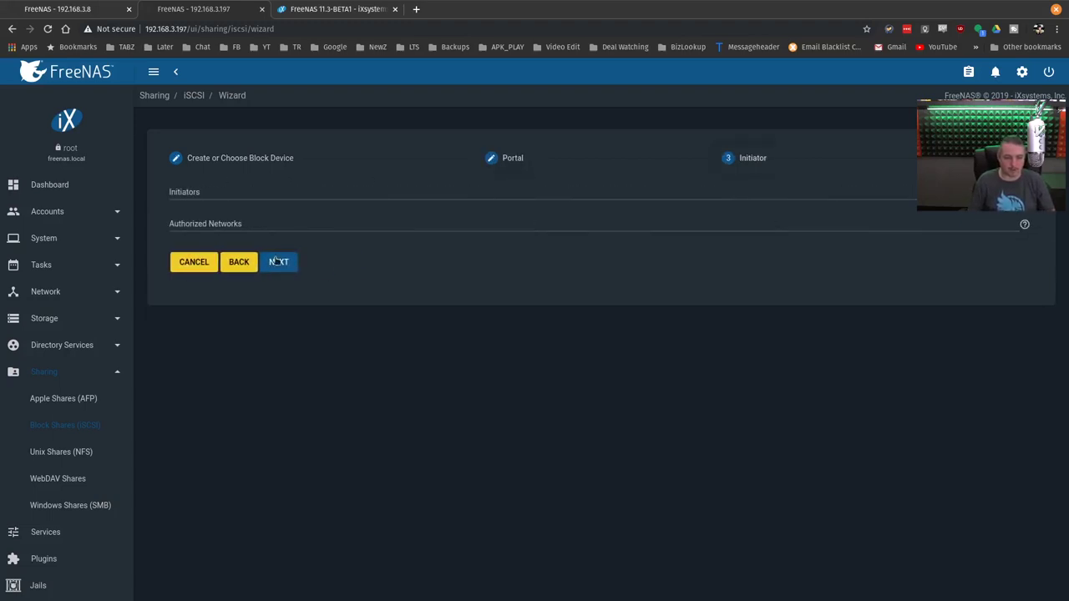
click(278, 262)
click(284, 282)
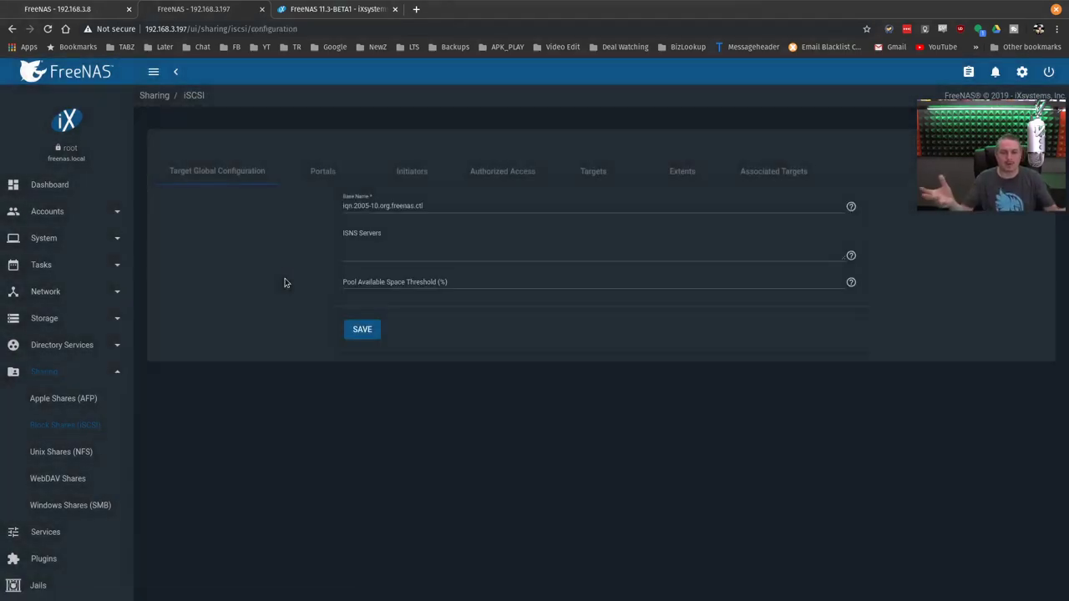
- Review the iSCSI extents and associated targets for the entries made by the wizard
click(782, 176)
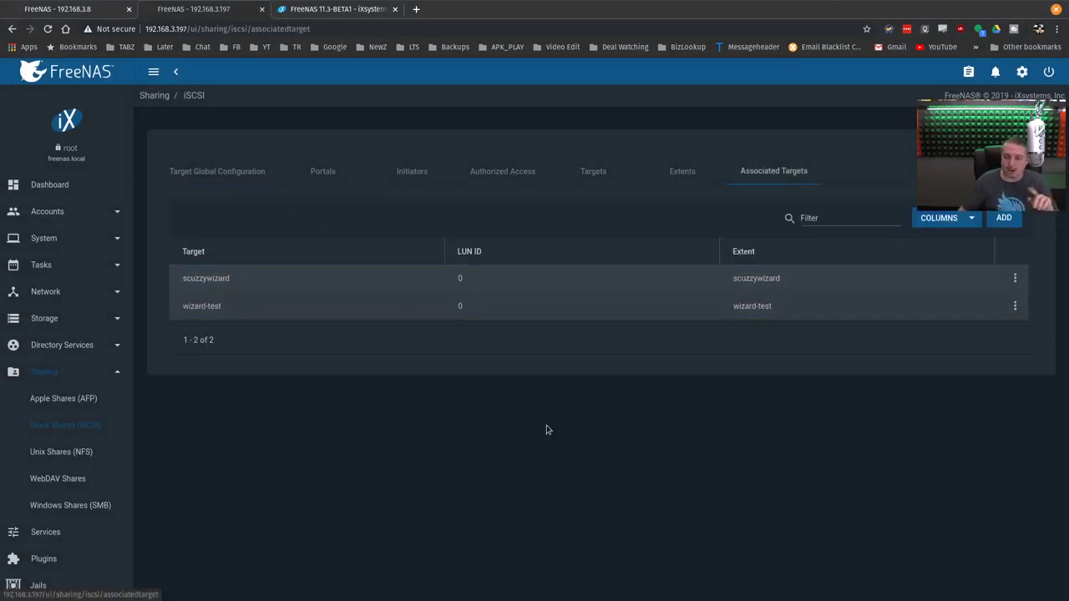
click(683, 174)
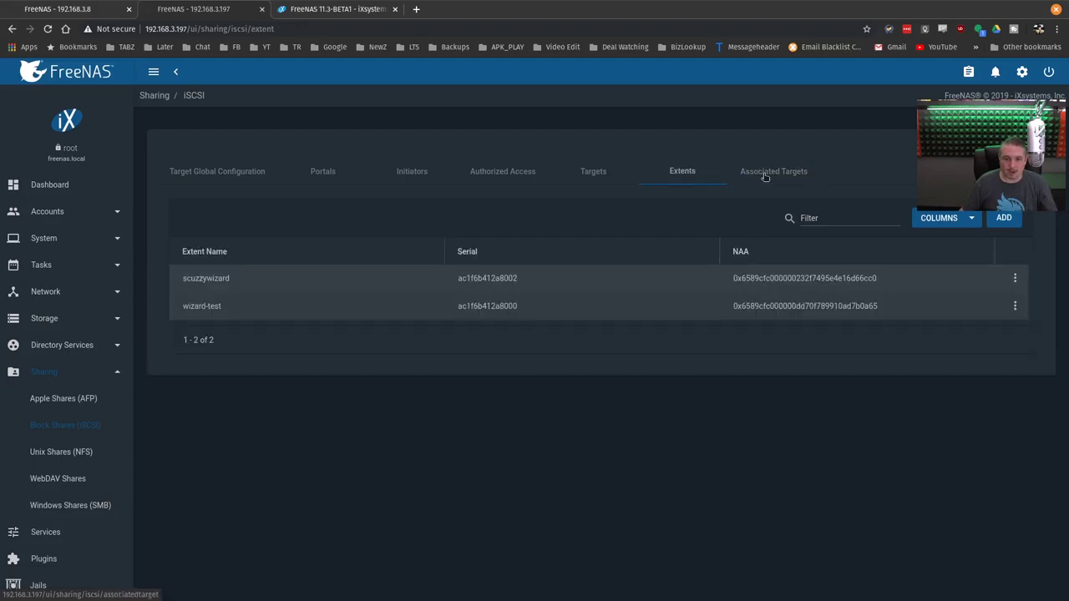
click(766, 176)
- Set the LUN ID of the scuzzywizard associated target to 1 and save it
click(1015, 278)
click(974, 303)
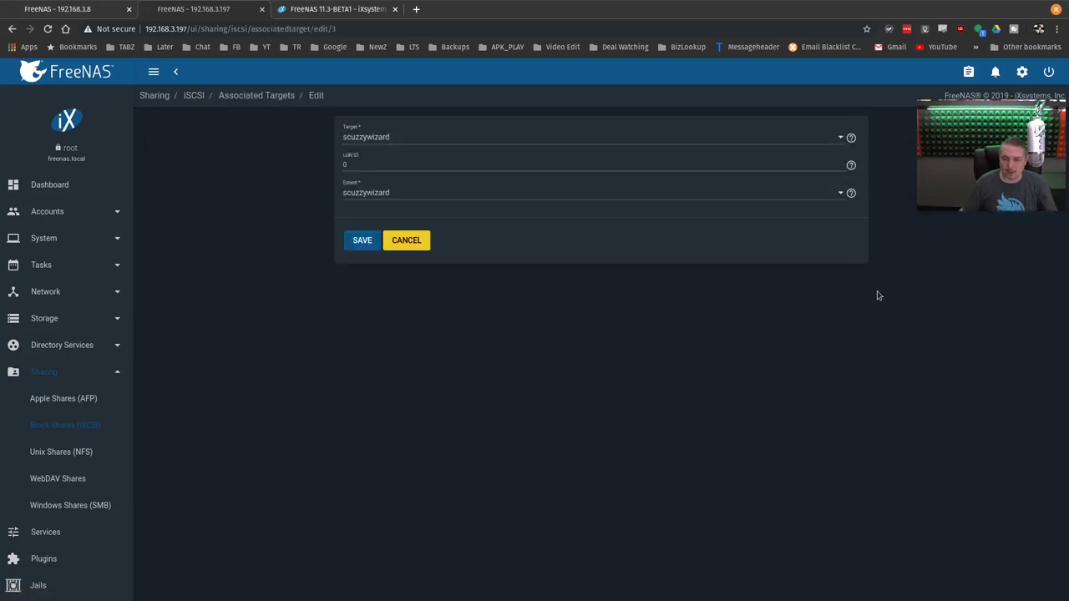
double_click(362, 164)
text(1)
click(362, 241)
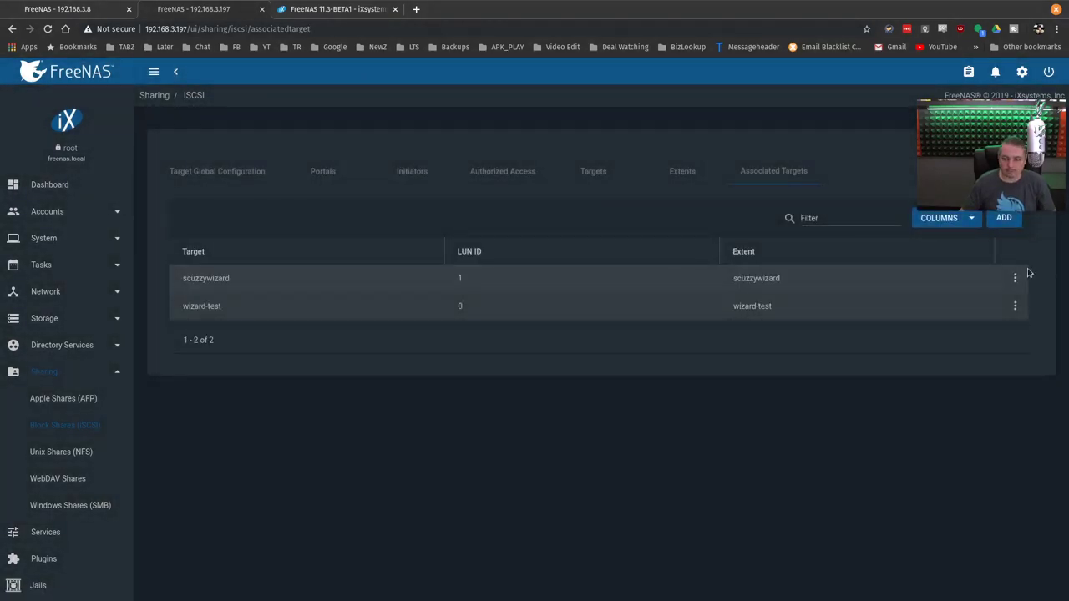
- Set the LUN ID of the scuzzywizard associated target back to 0 and save it
click(1015, 278)
click(976, 301)
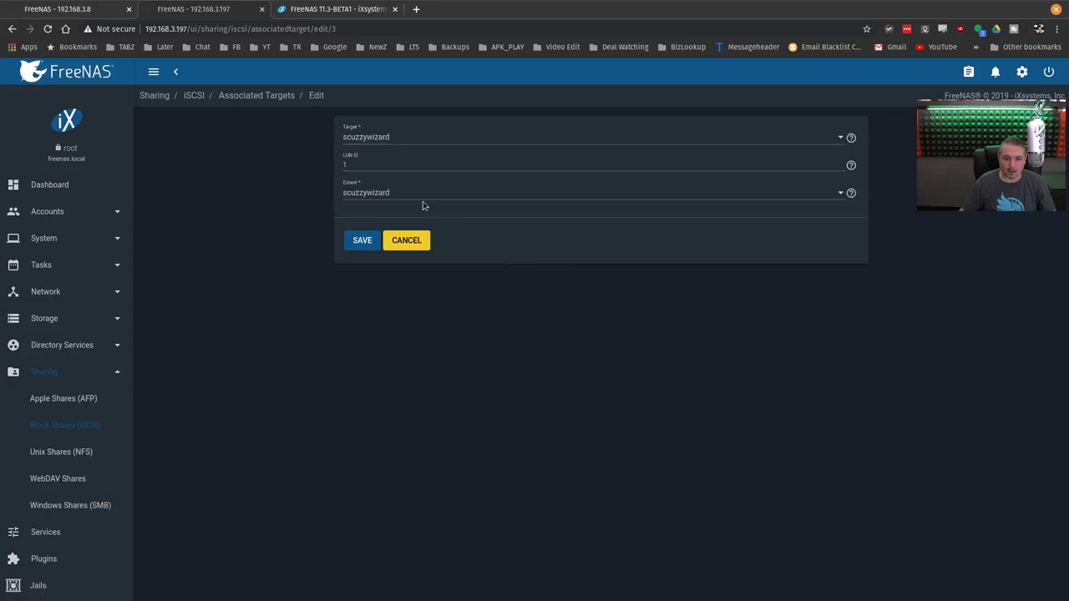
double_click(355, 163)
text(0)
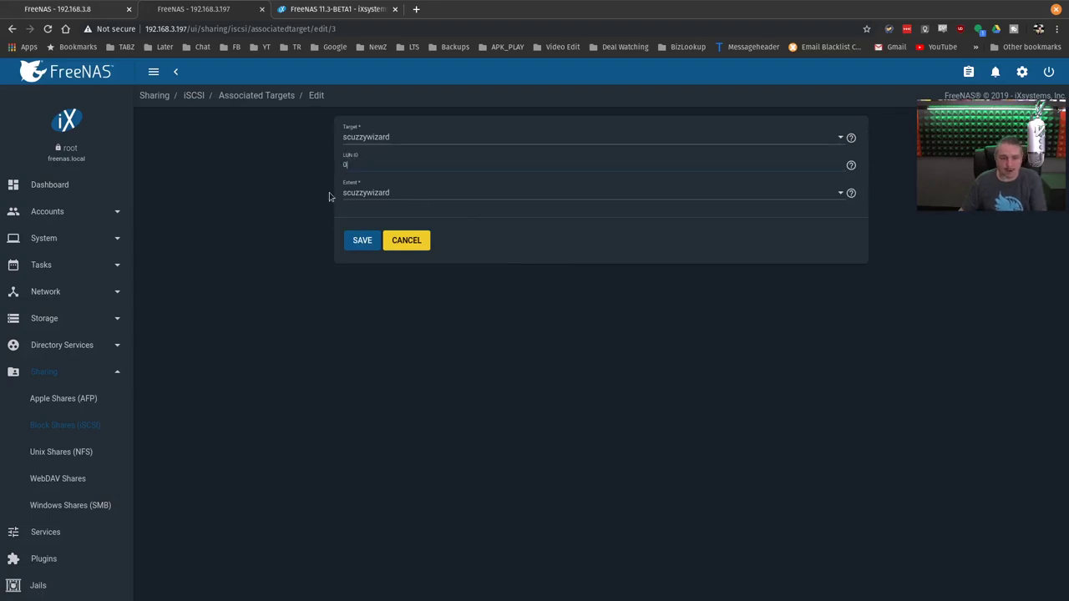
click(363, 242)
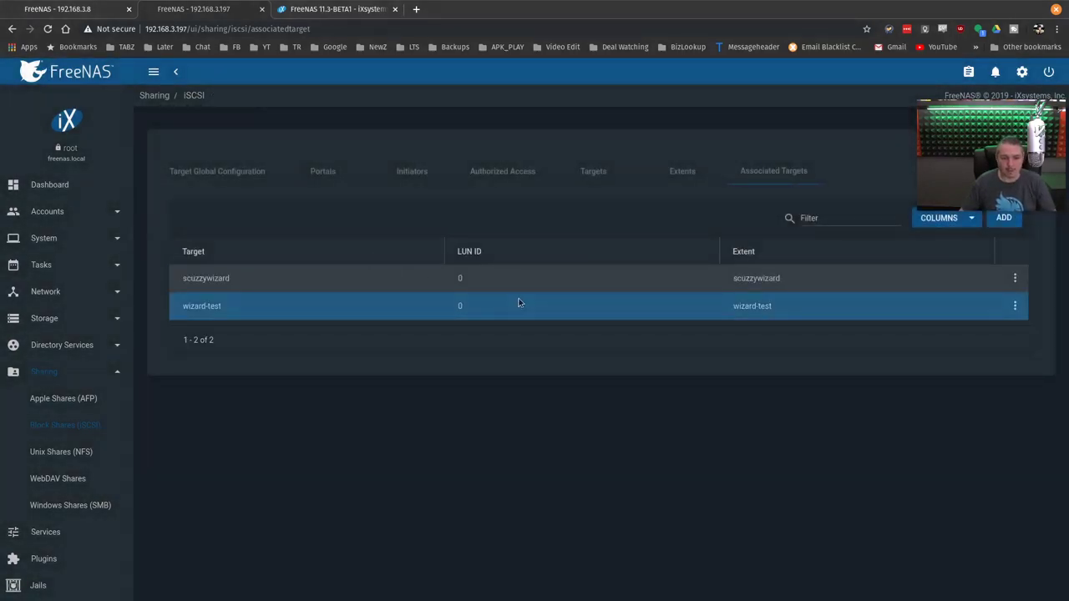
- Review the iSCSI extents, targets, authorized access and initiators, and return to the server's dashboard
click(681, 172)
click(592, 172)
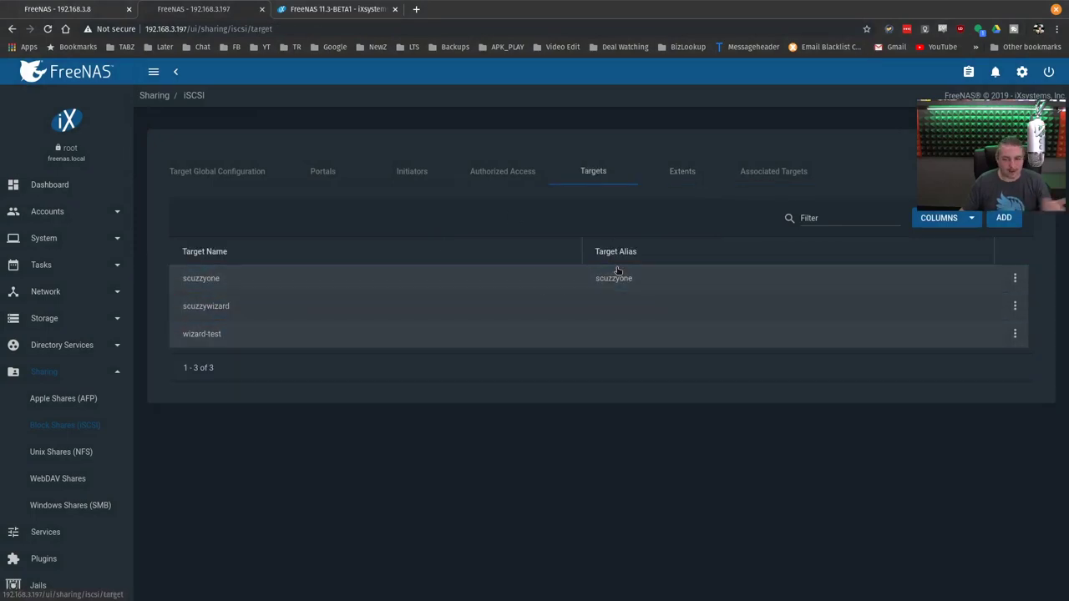
click(517, 177)
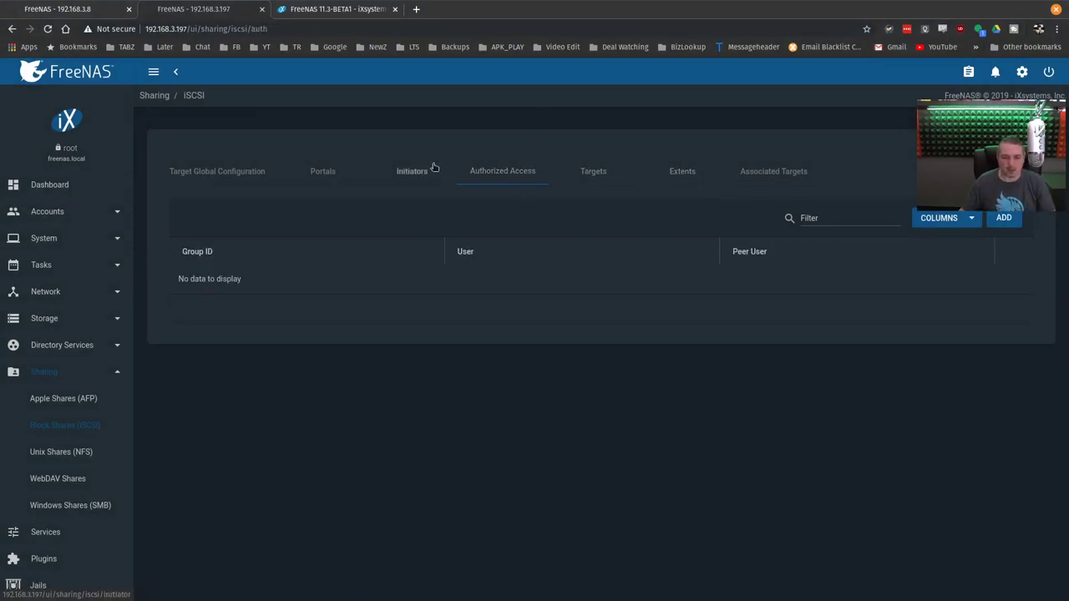
click(434, 167)
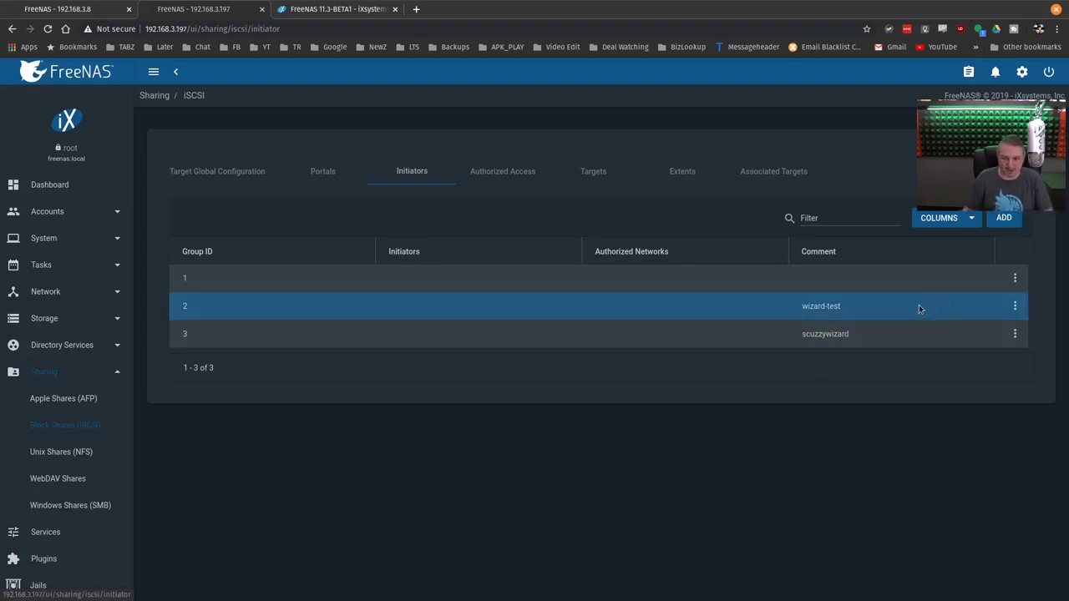
click(67, 193)
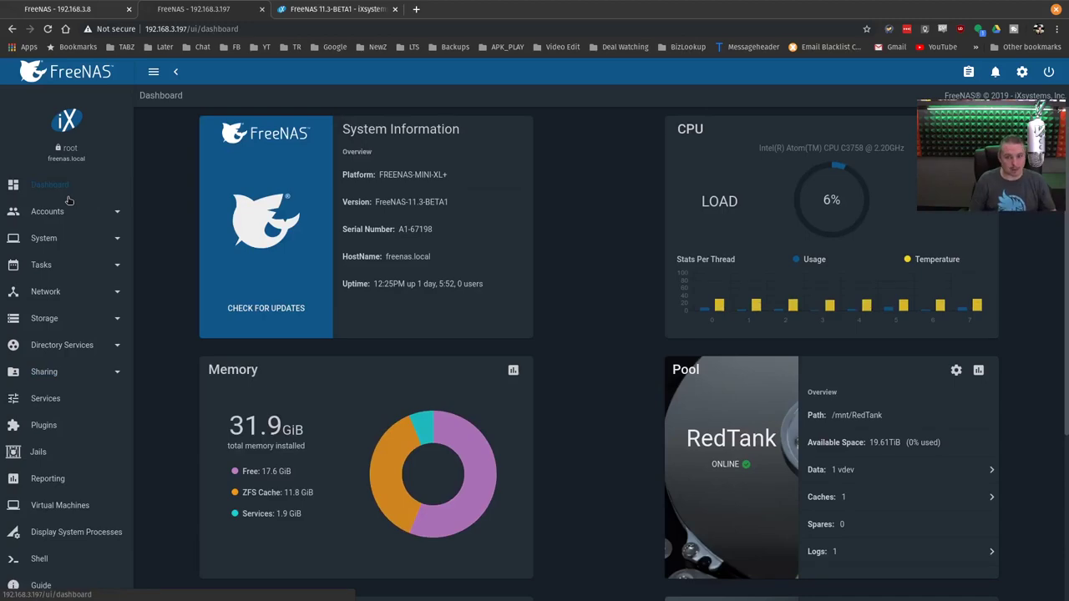
- Read the release notes' remaining new features and the Deprecated and Removed Features section, highlighting the Netdata entry
click(364, 9)
scroll(332, 374, down, 2)
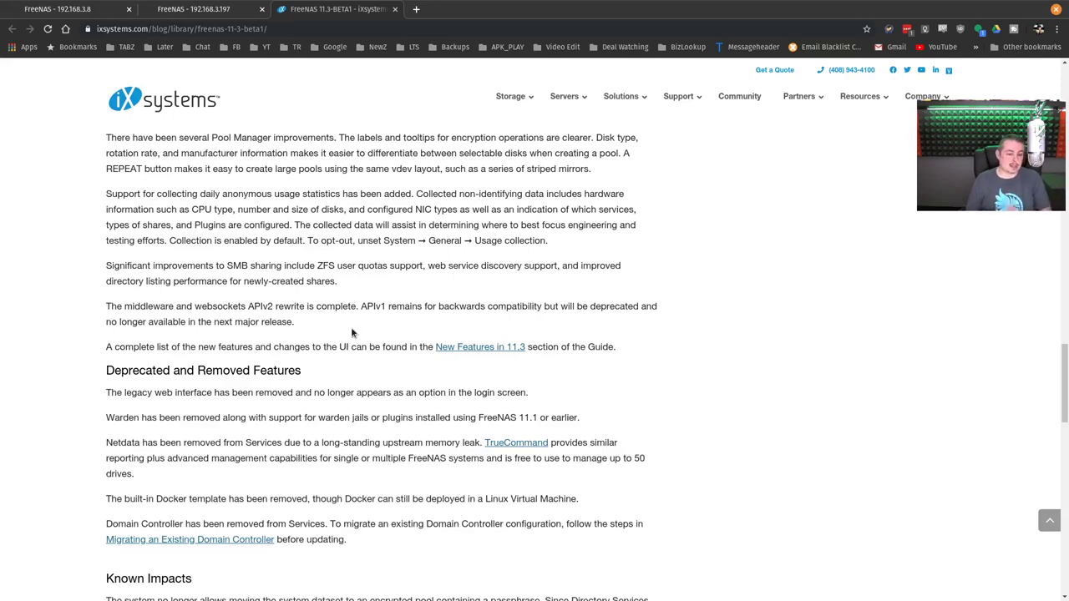
scroll(350, 332, down, 3)
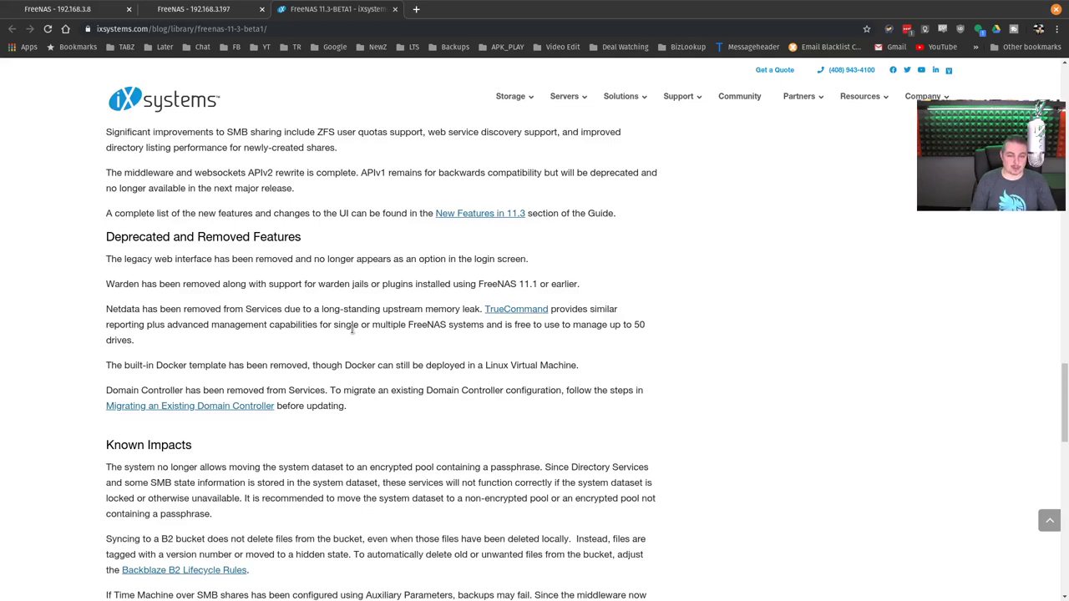
double_click(122, 308)
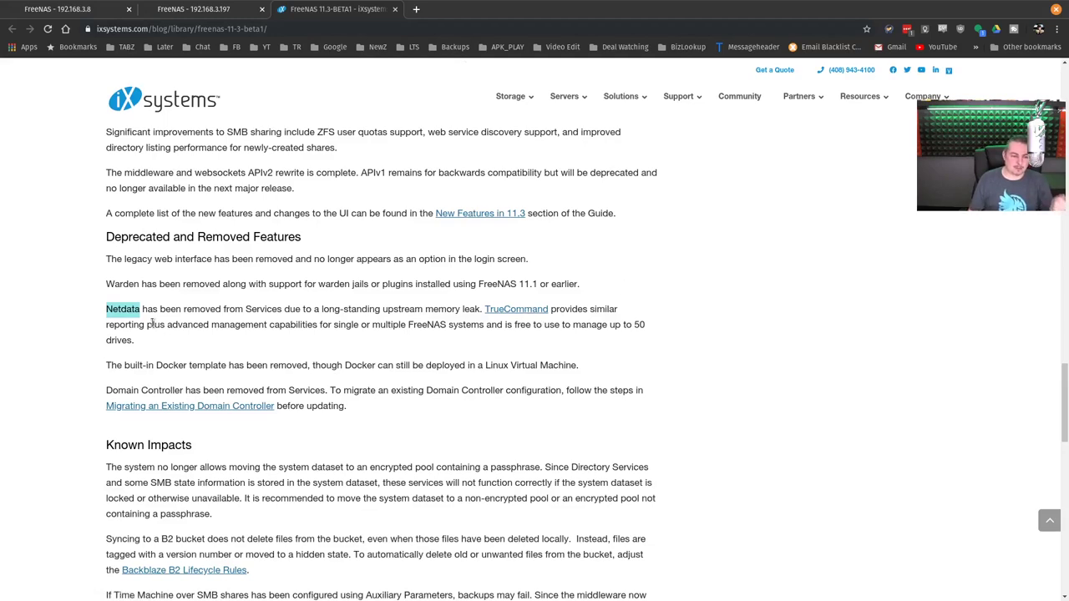
scroll(370, 353, down, 1)
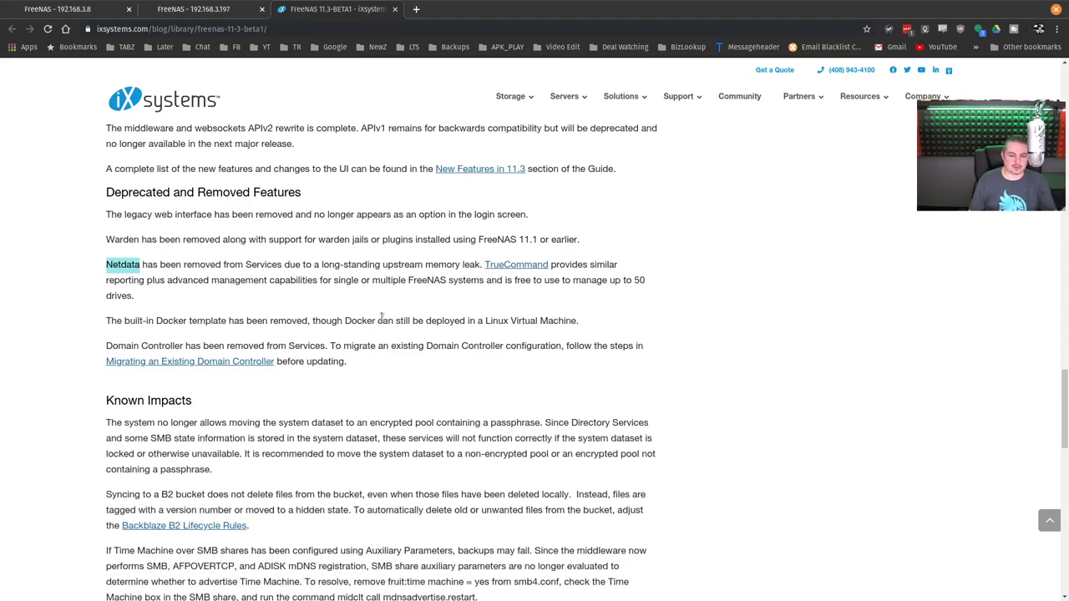
- Open the TrueCommand page linked in the release notes and examine its overview and feature list
click(524, 264)
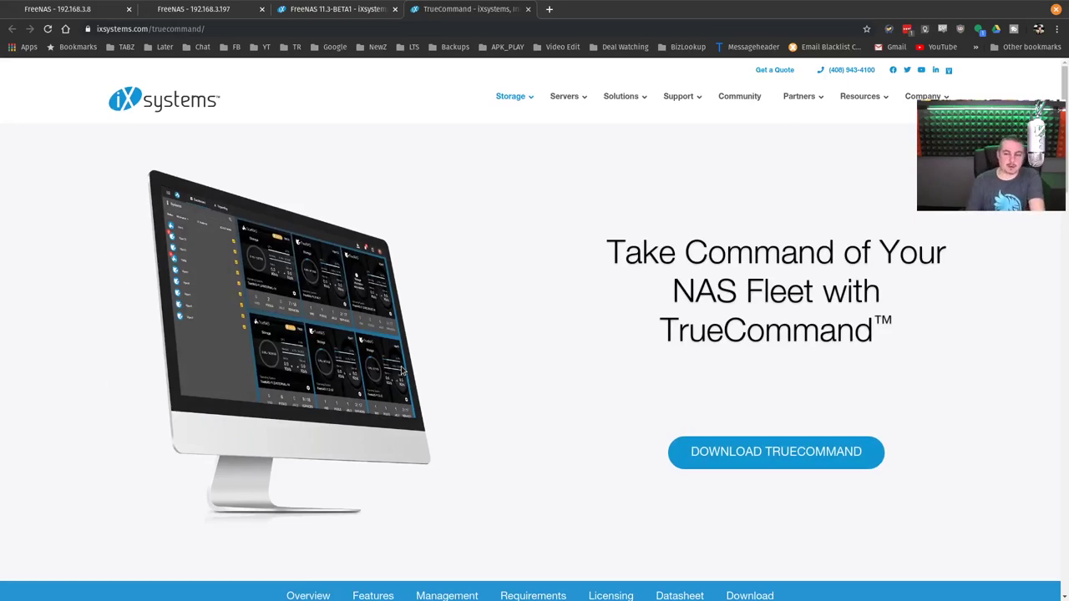
scroll(401, 372, down, 3)
scroll(401, 372, down, 2)
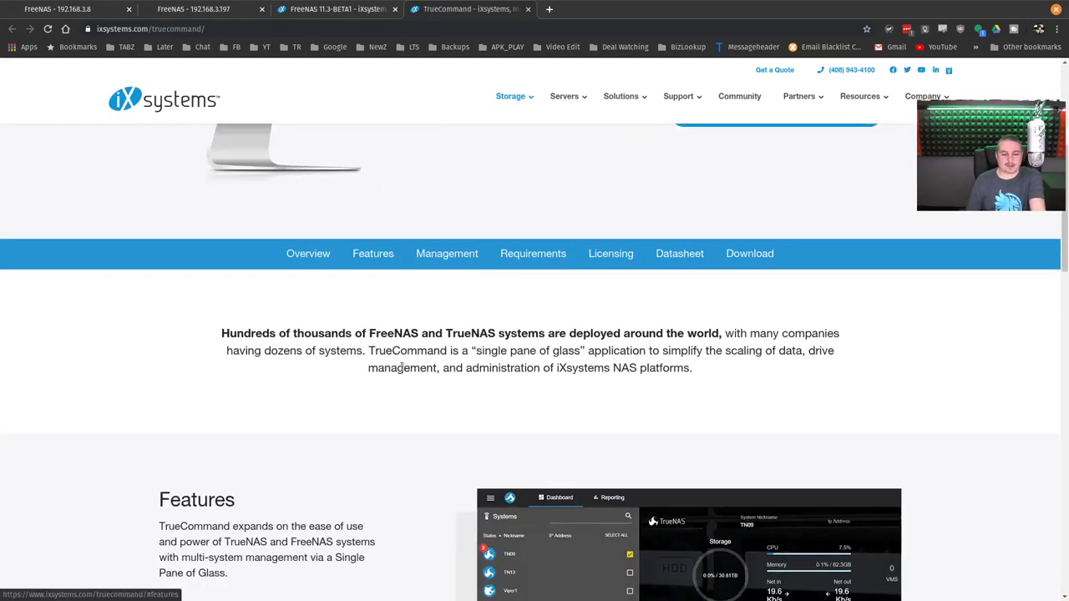
scroll(401, 372, up, 3)
scroll(393, 339, down, 5)
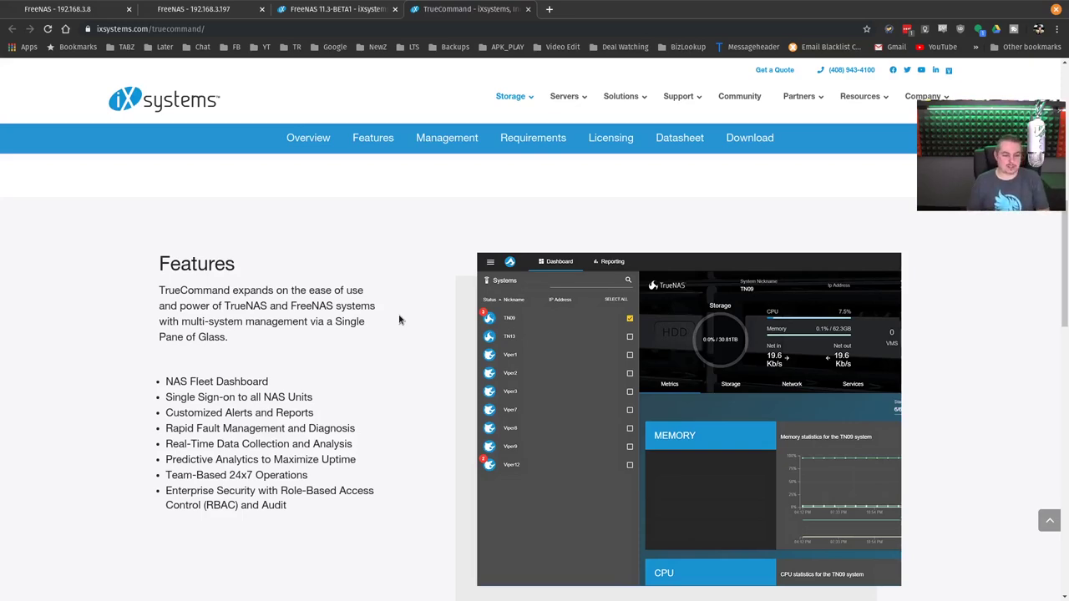
- Look over TrueCommand's feature section, return to the release notes' removed features and clear the Netdata highlight
scroll(400, 320, down, 3)
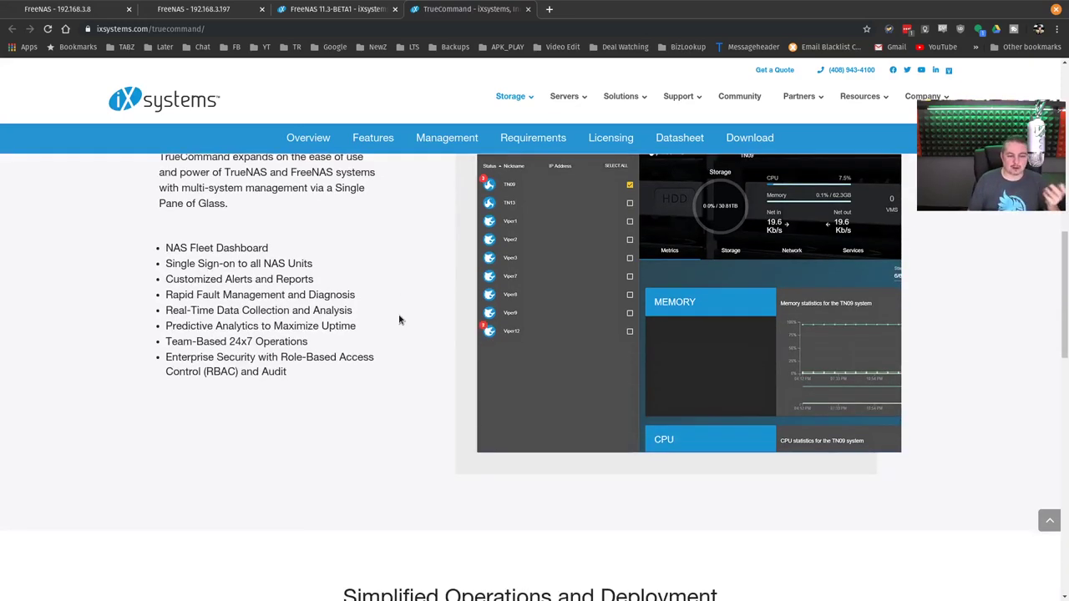
scroll(399, 320, up, 3)
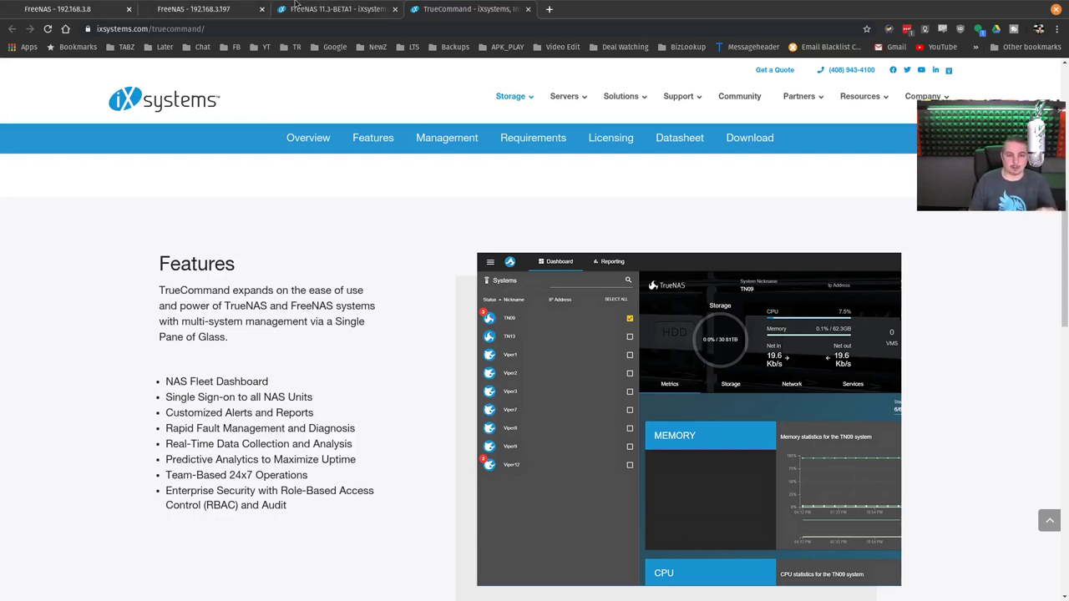
click(334, 8)
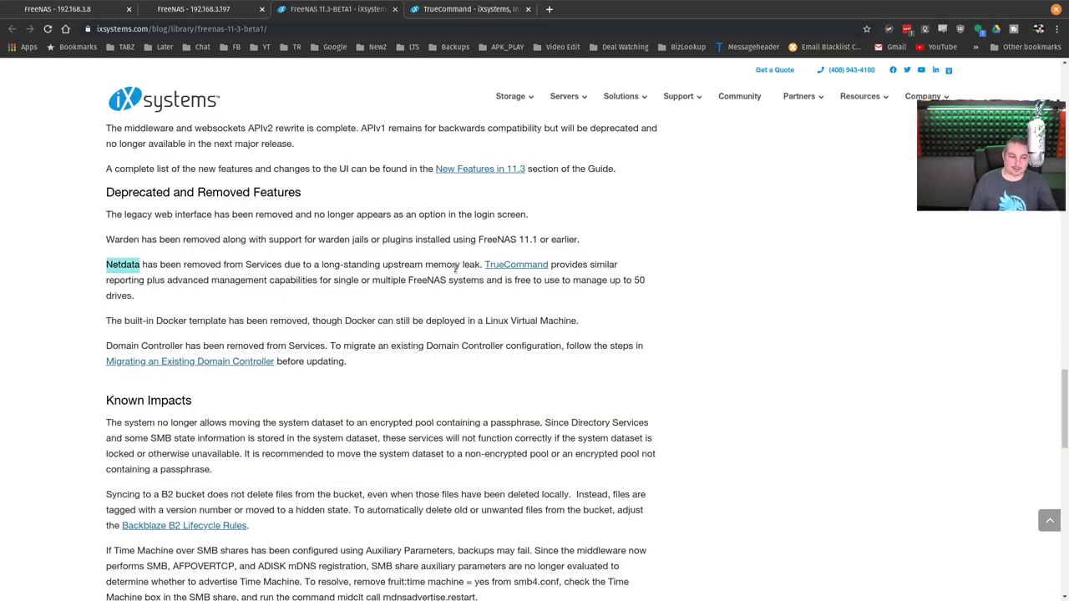
click(455, 266)
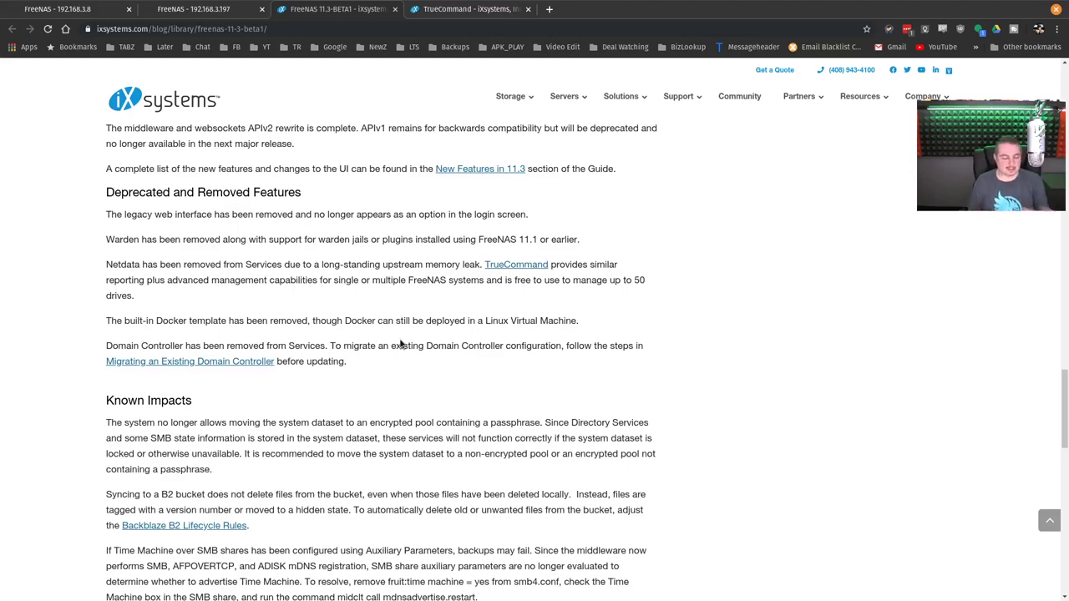
- Read the release notes' Known Impacts and Migrating an Existing Domain Controller sections, and return to the top of the page
scroll(405, 346, down, 3)
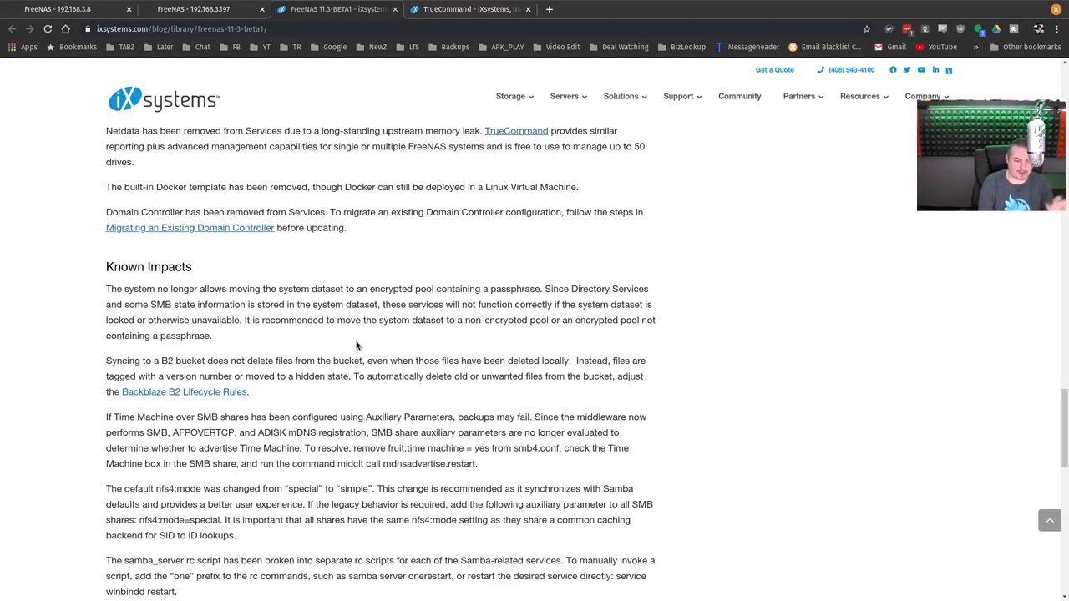
scroll(357, 346, down, 1)
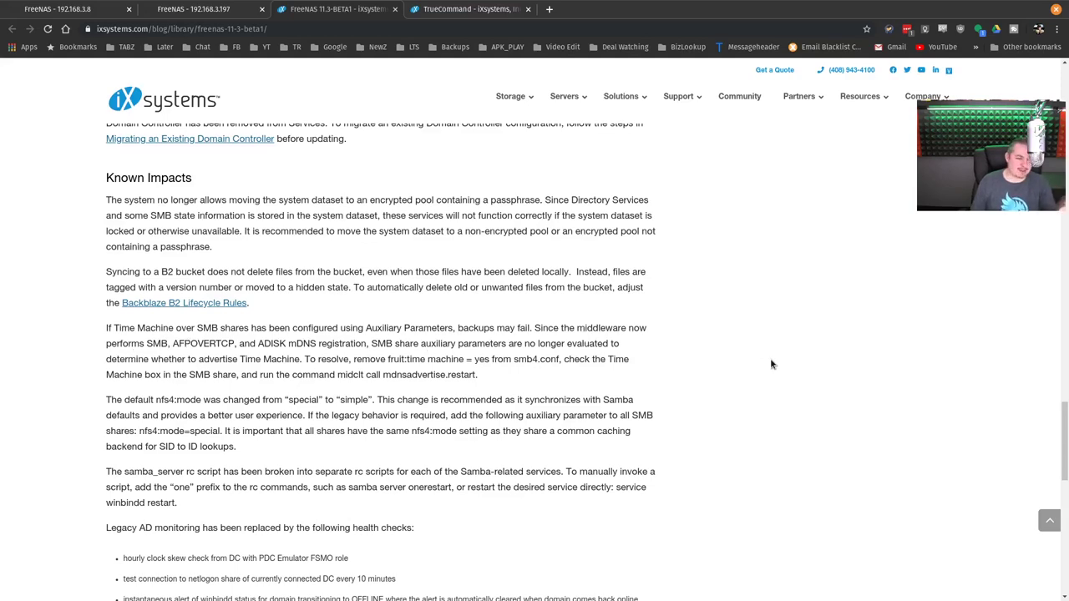
scroll(772, 364, down, 1)
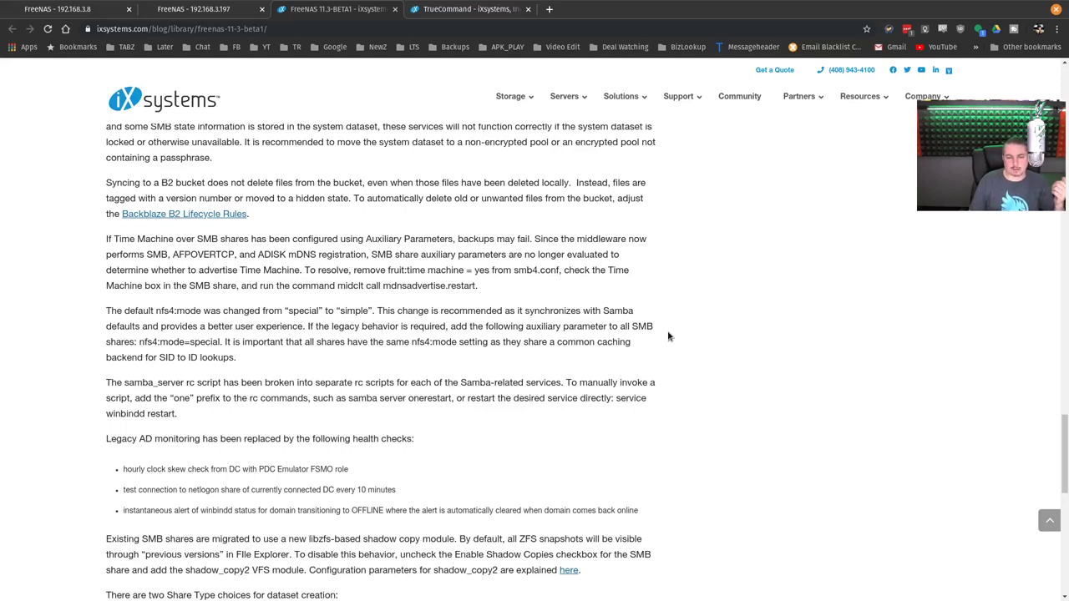
scroll(669, 337, down, 1)
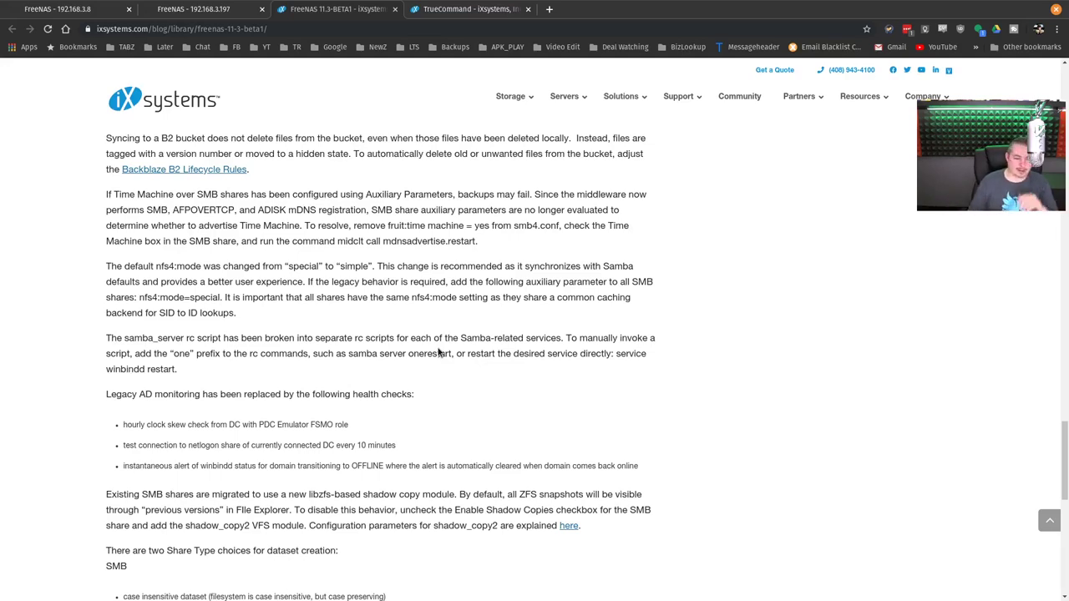
scroll(437, 351, down, 2)
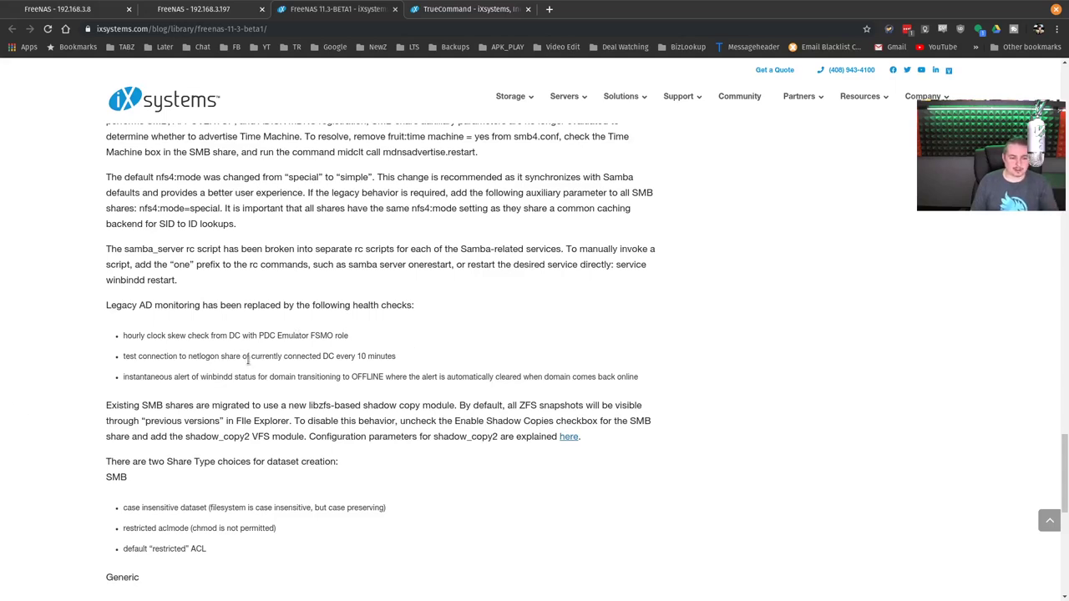
scroll(424, 357, down, 2)
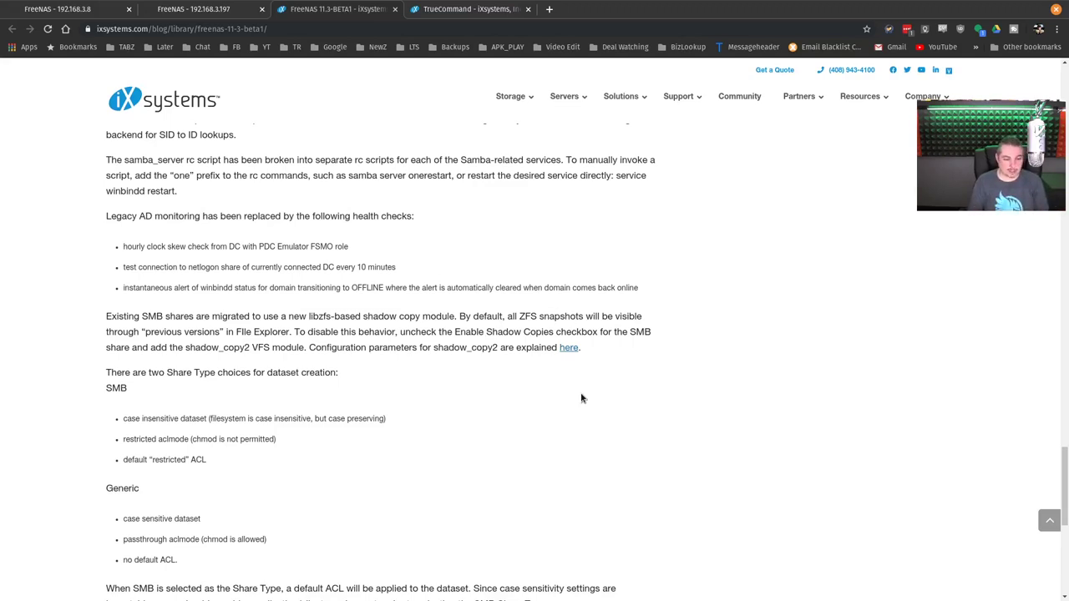
scroll(406, 472, down, 5)
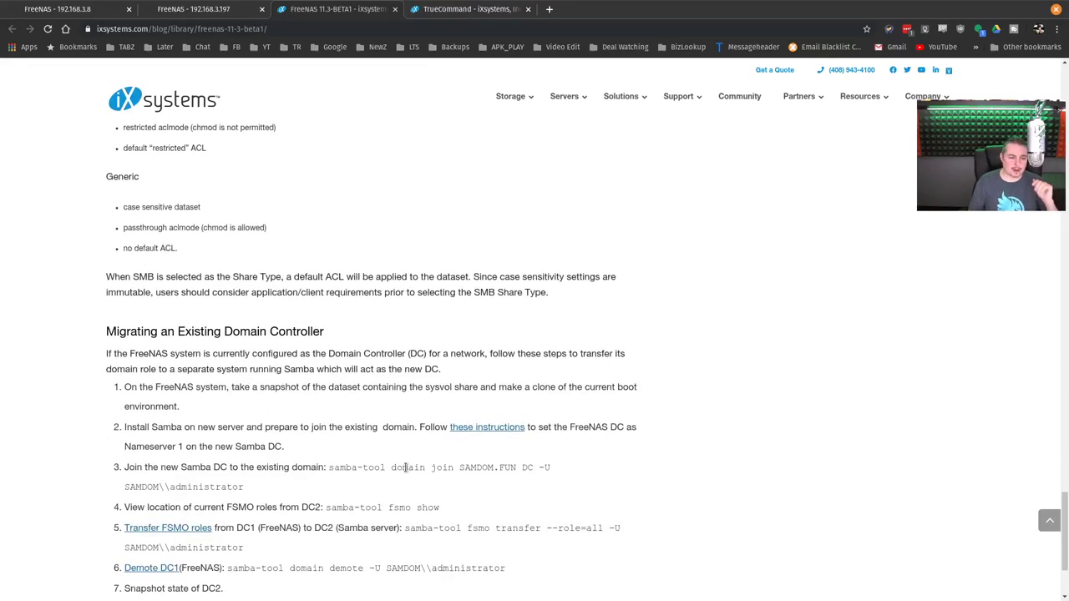
scroll(406, 472, up, 15)
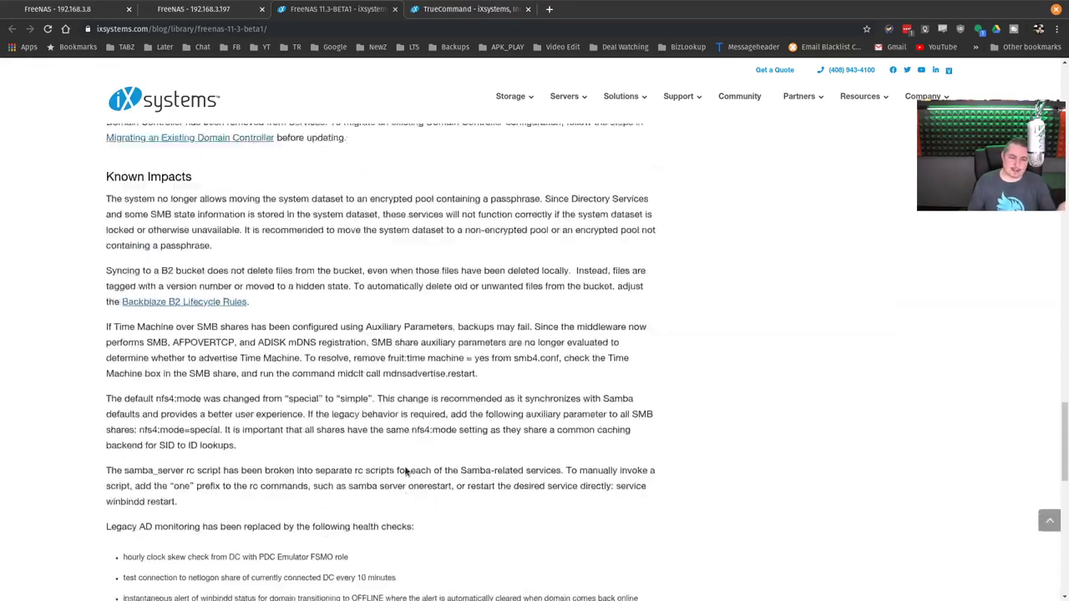
scroll(406, 472, up, 15)
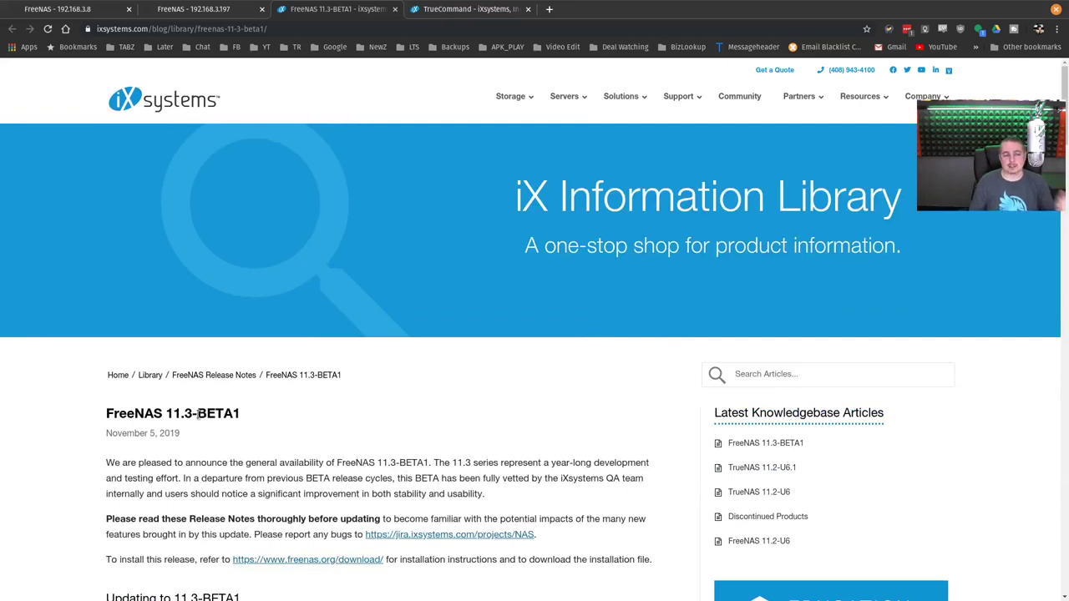
- Check the available update trains on the 192.168.3.8 server without changing the selected one, and return to the release notes
click(57, 9)
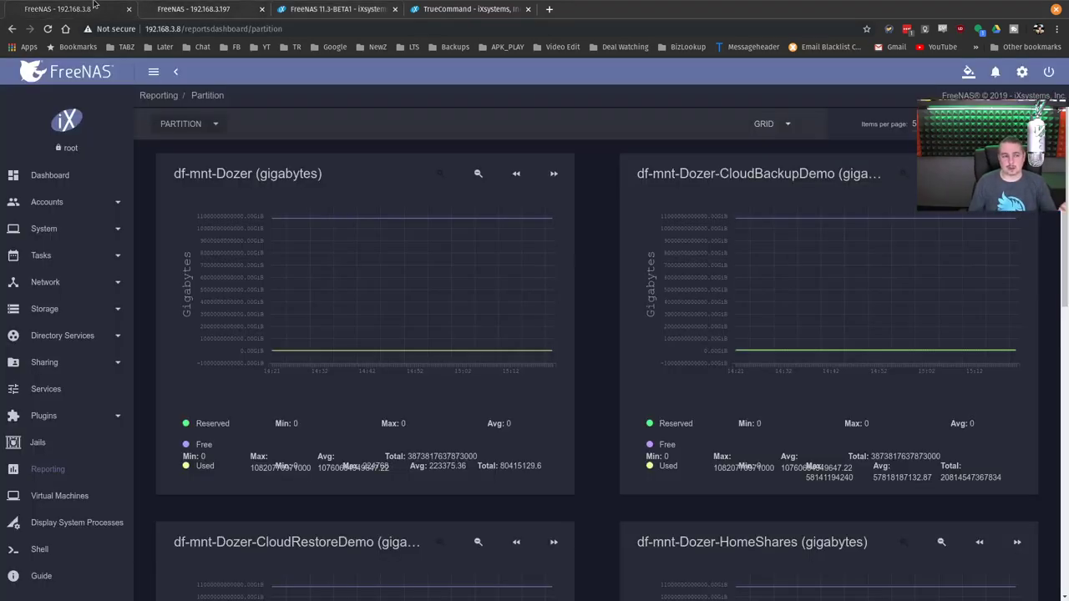
click(57, 234)
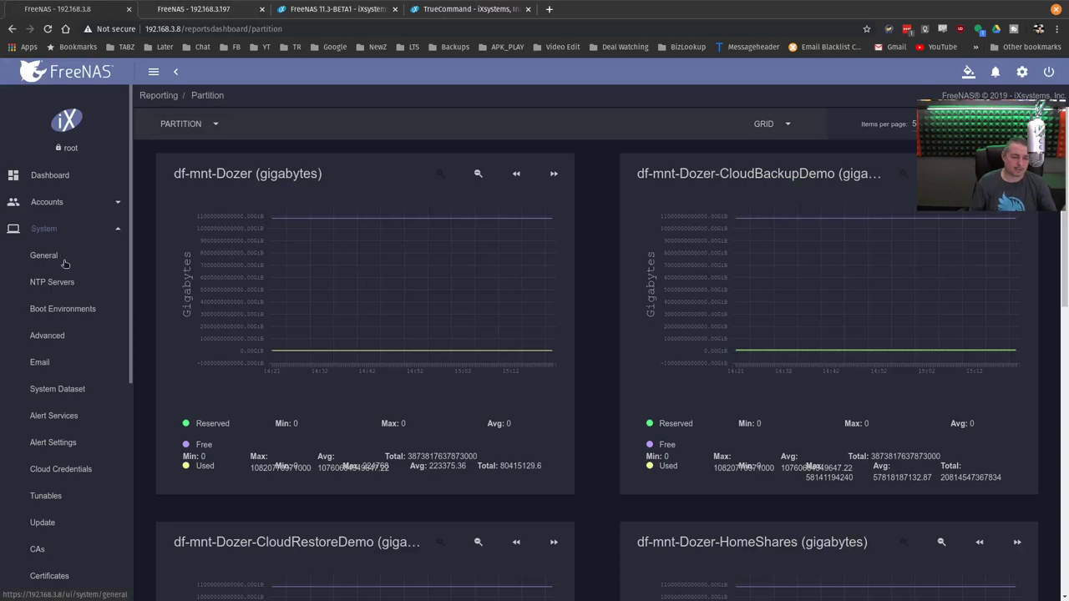
click(67, 518)
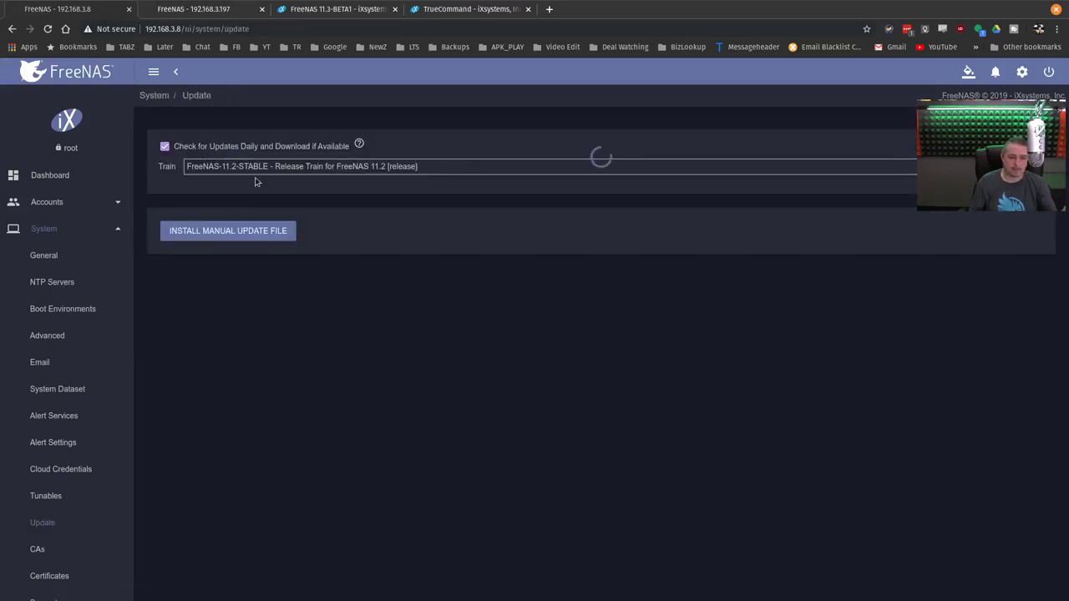
click(258, 167)
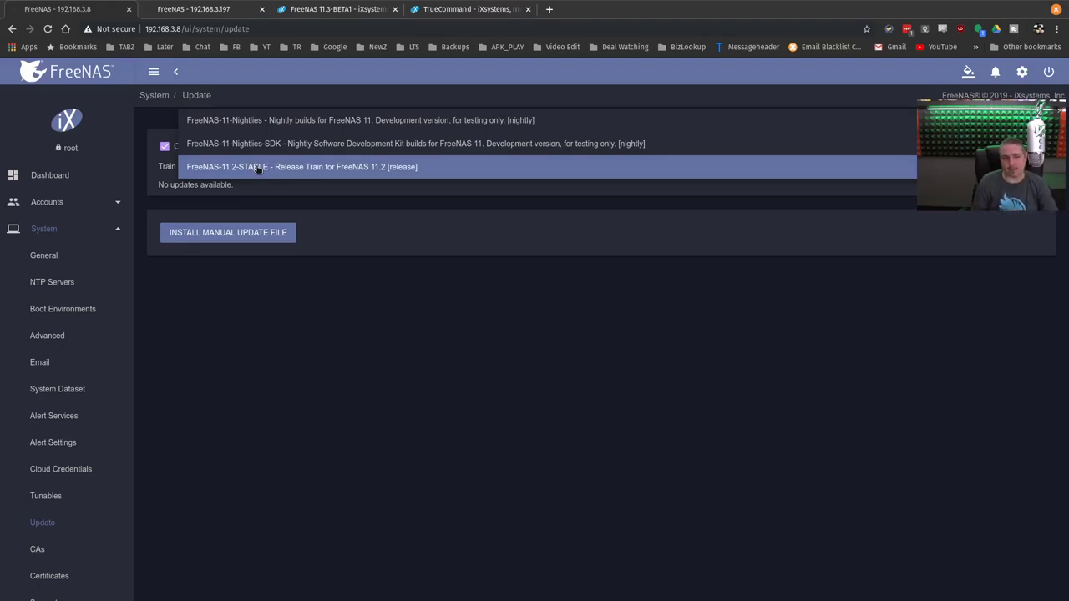
click(576, 311)
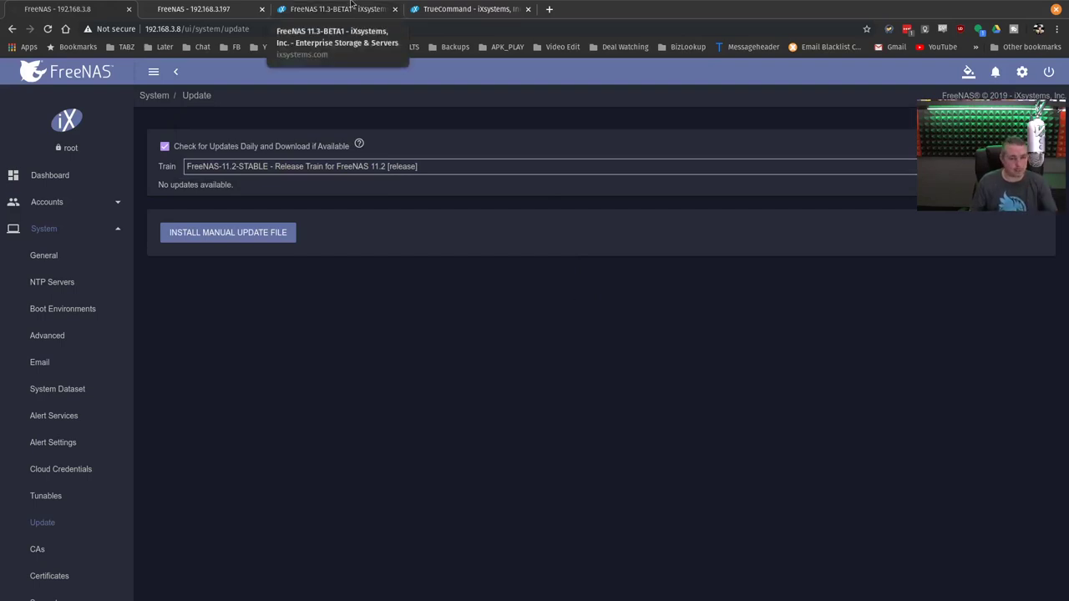
click(352, 8)
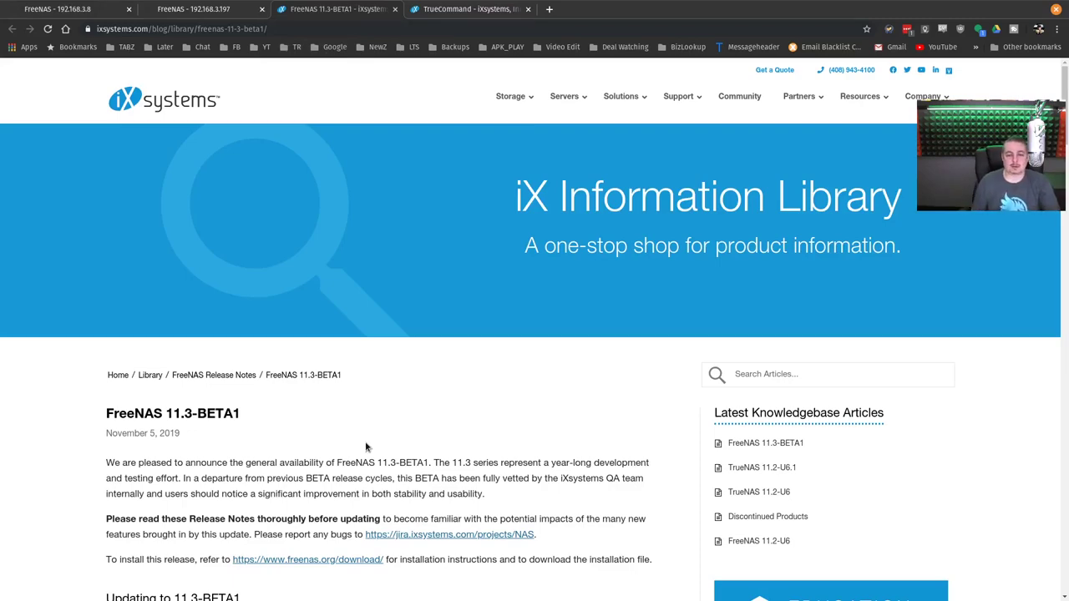
- Show the 192.168.3.197 server's dashboard and briefly highlight the platform in its System Information
key(ctrl+Page_Up)
scroll(410, 415, down, 5)
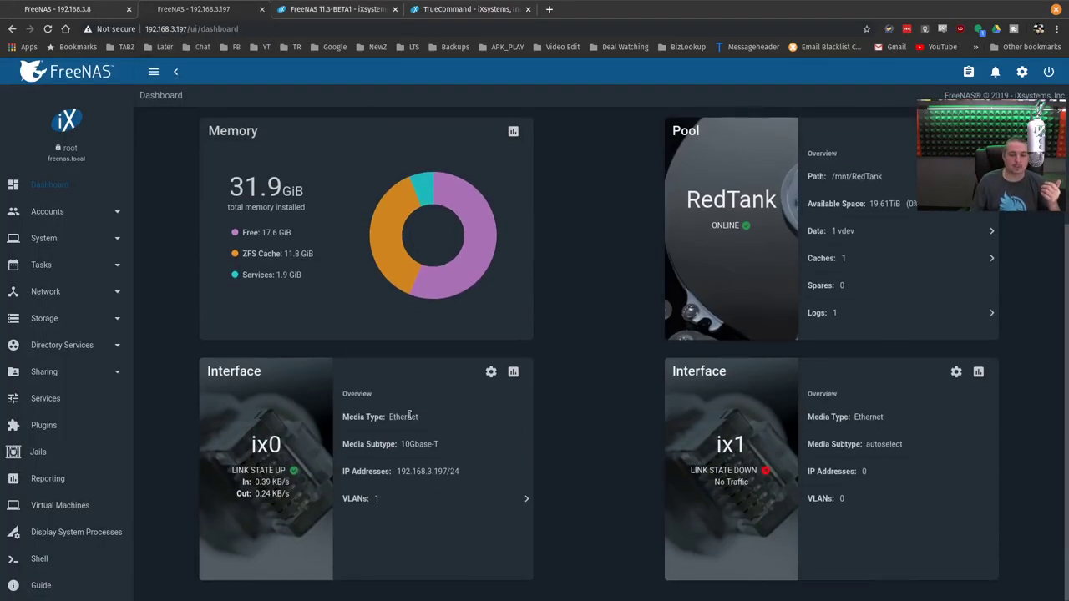
scroll(409, 415, up, 3)
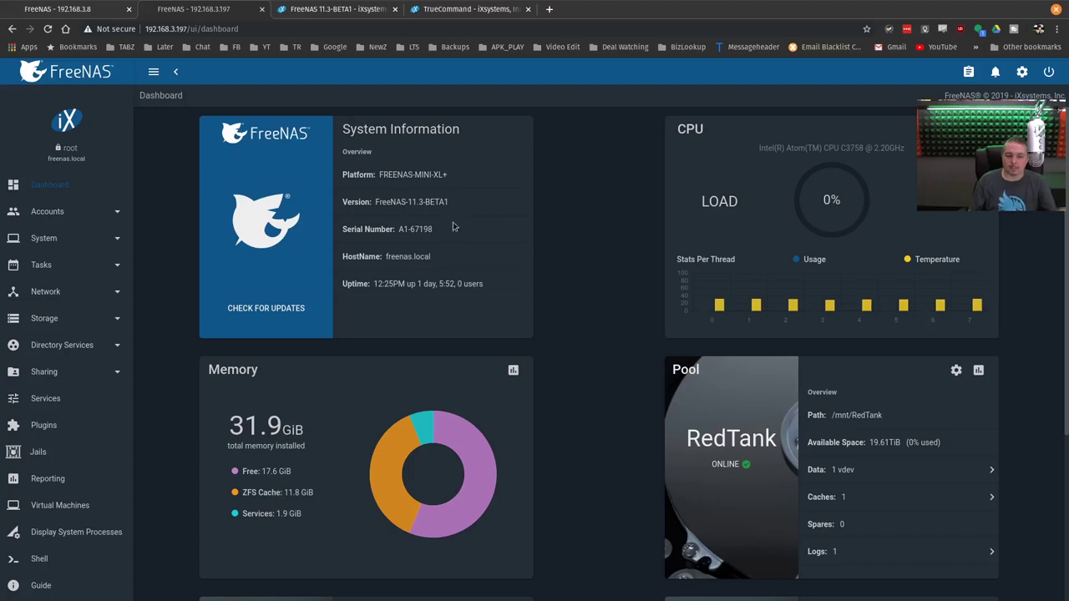
drag(376, 175, 504, 191)
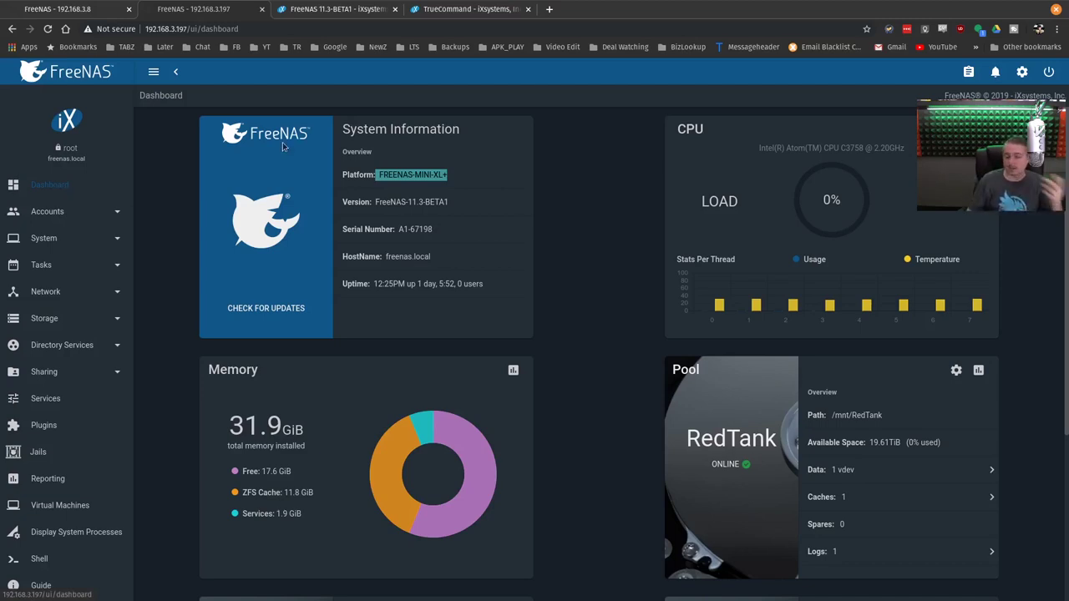
click(587, 305)
- Examine the dashboard's memory, pool and network interface cards, and return to the System Information and CPU cards
scroll(588, 304, down, 1)
scroll(587, 304, down, 3)
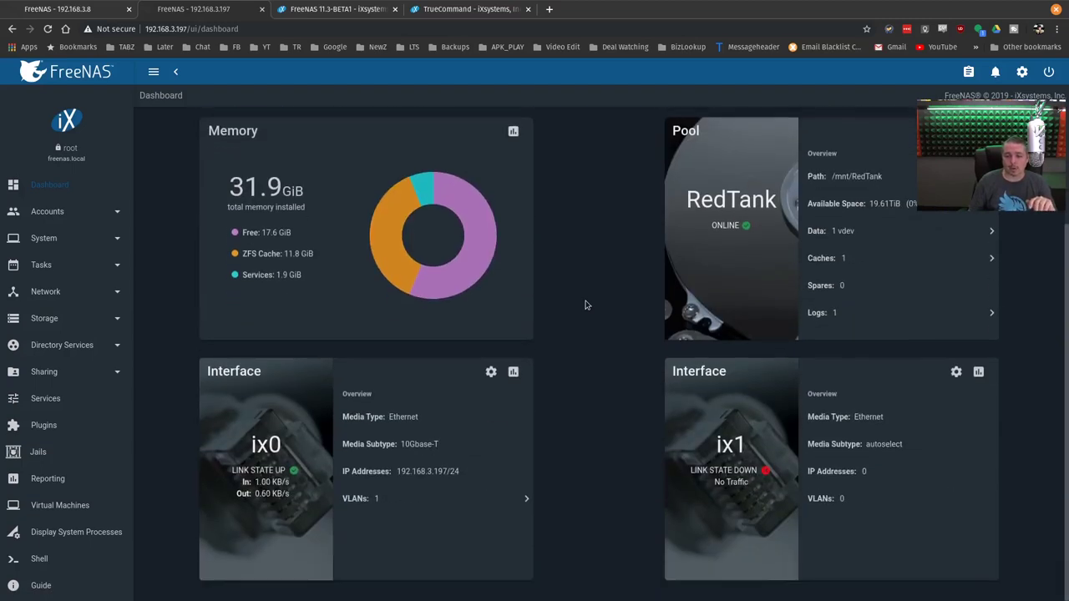
scroll(587, 305, up, 2)
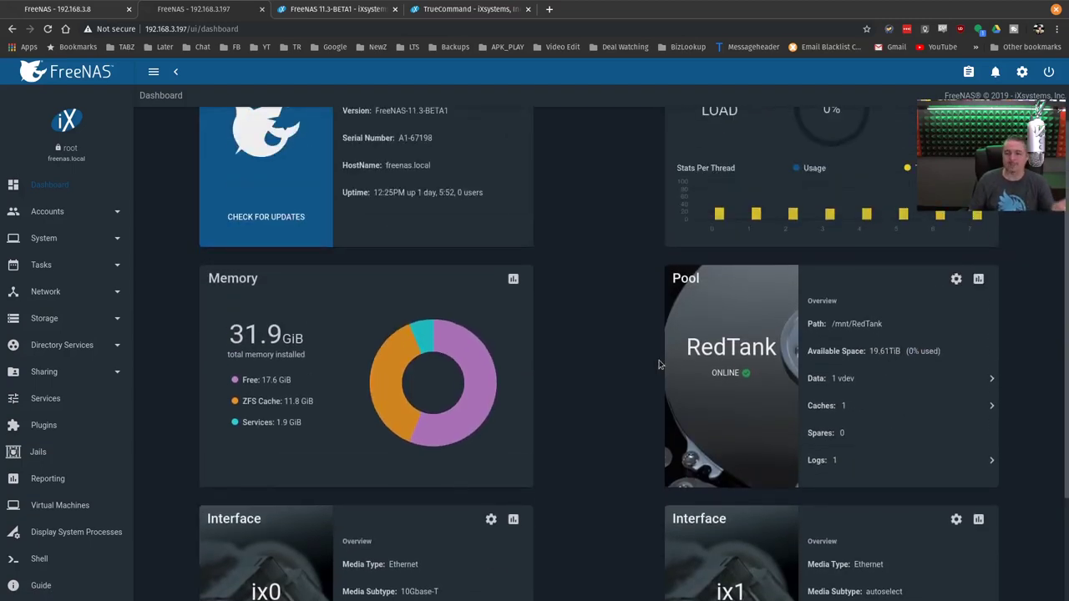
scroll(893, 354, down, 3)
scroll(736, 373, up, 4)
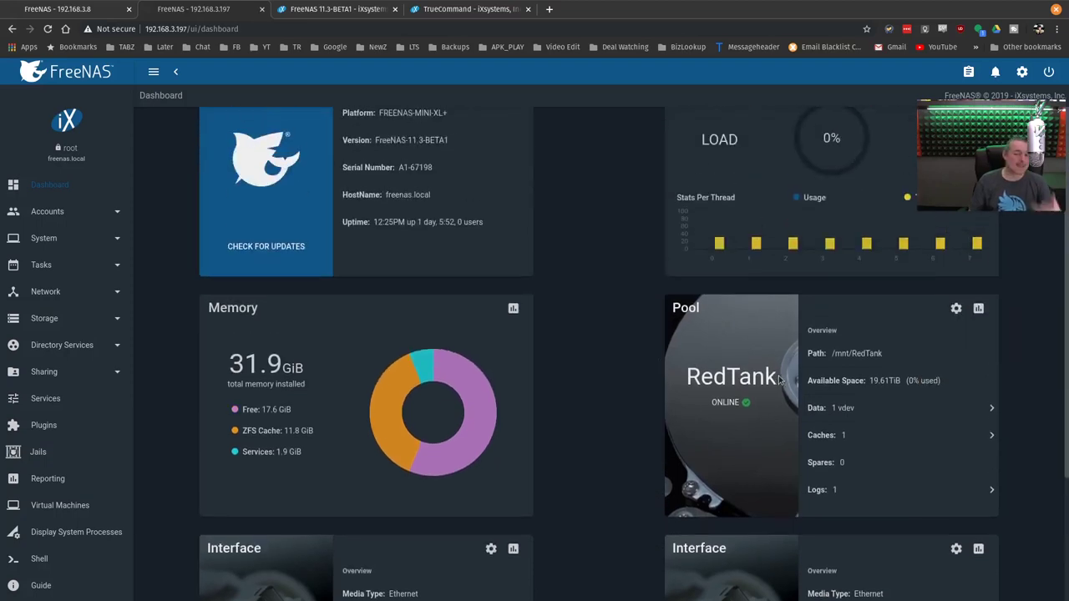
scroll(606, 401, down, 4)
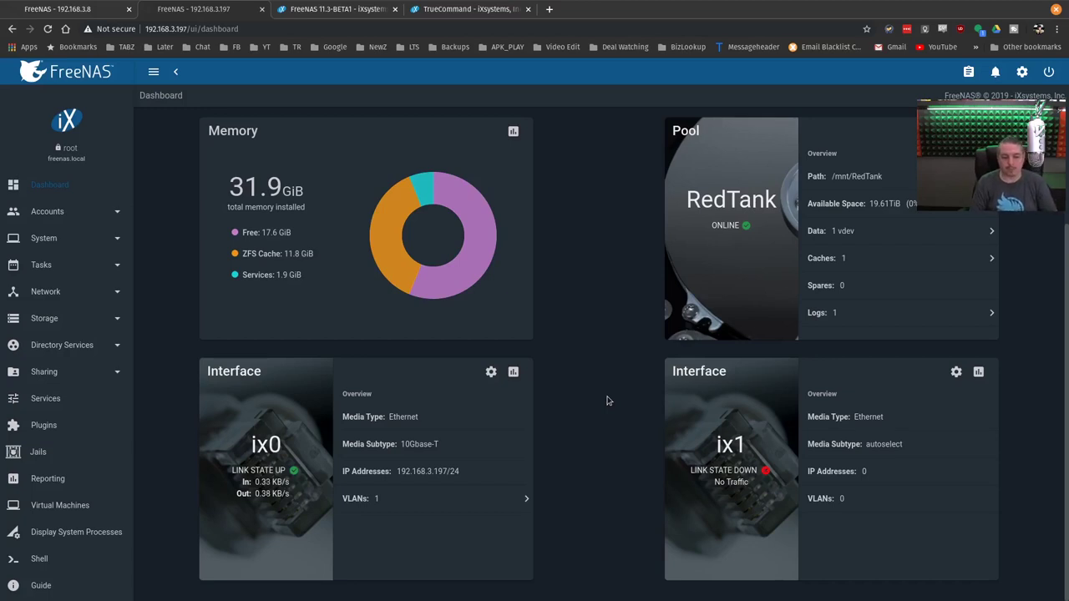
scroll(607, 401, up, 5)
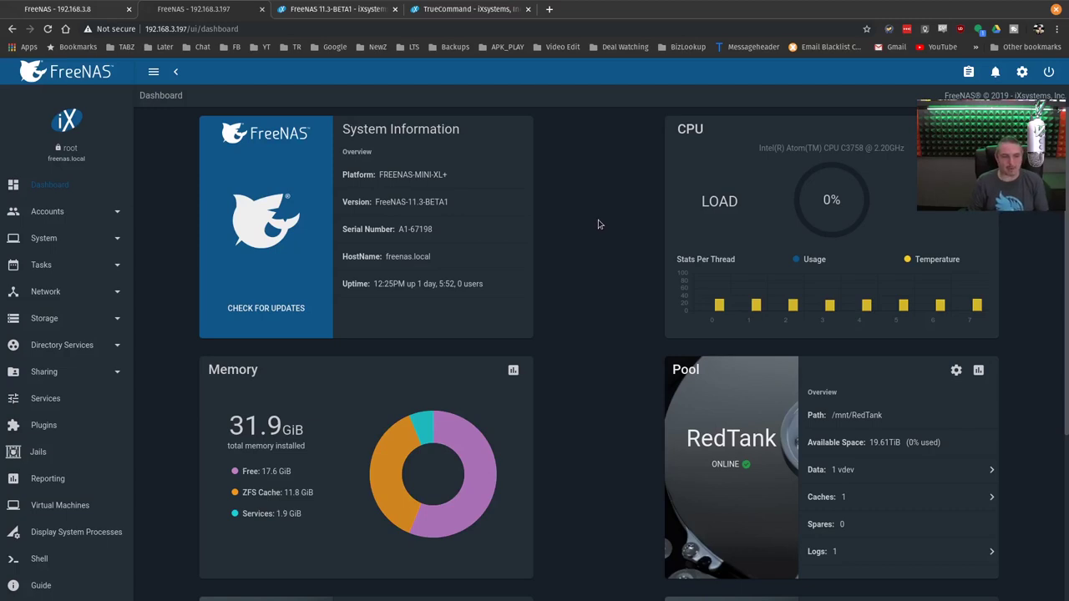
- Open the system's list of boot environments and locate the 11.3-BETA1 entry
click(70, 245)
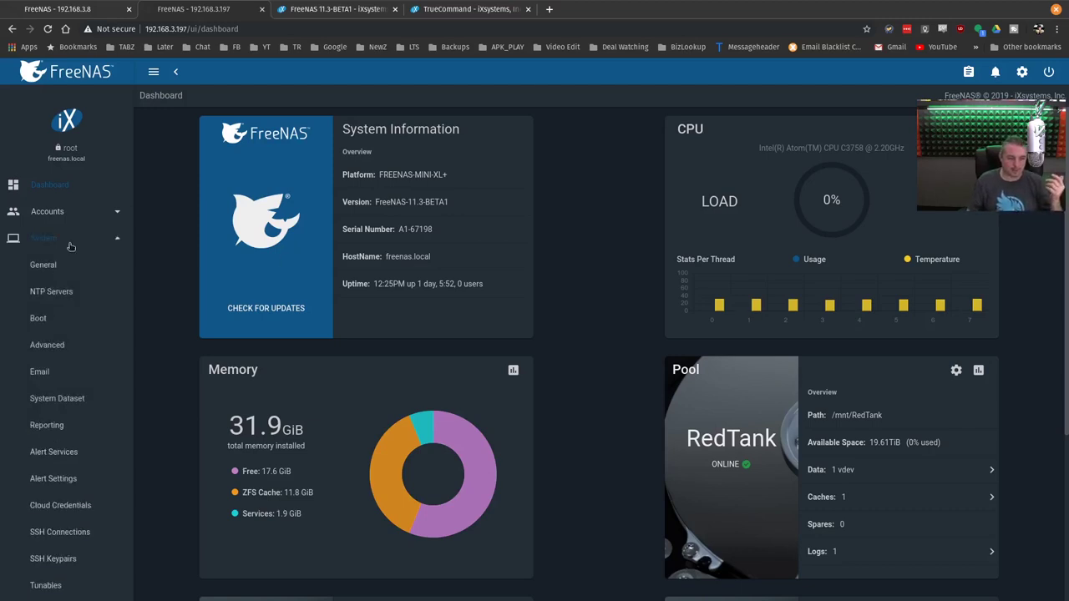
scroll(69, 305, down, 1)
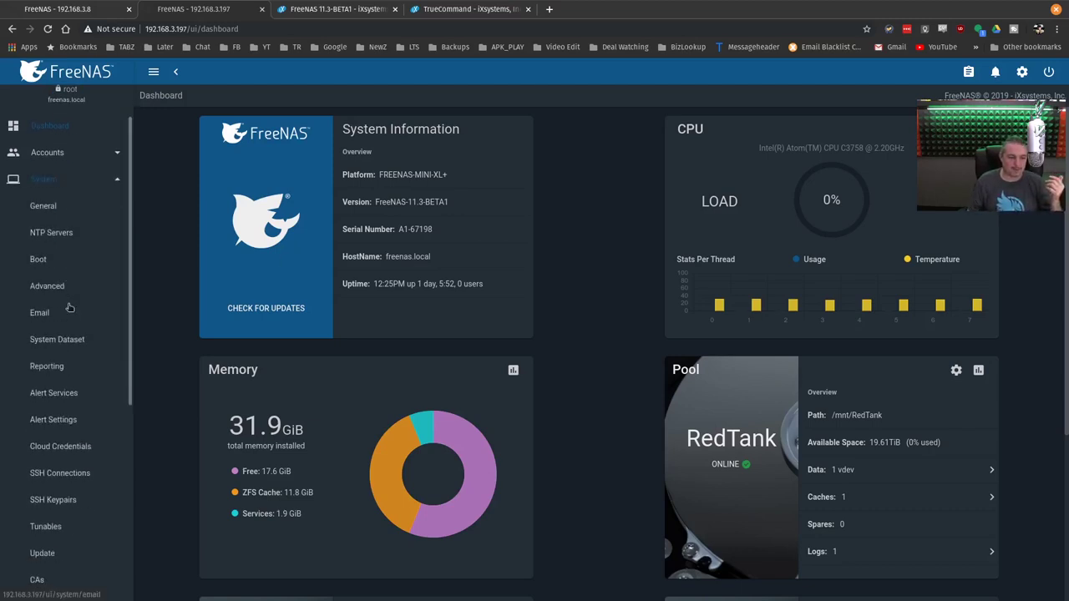
click(49, 260)
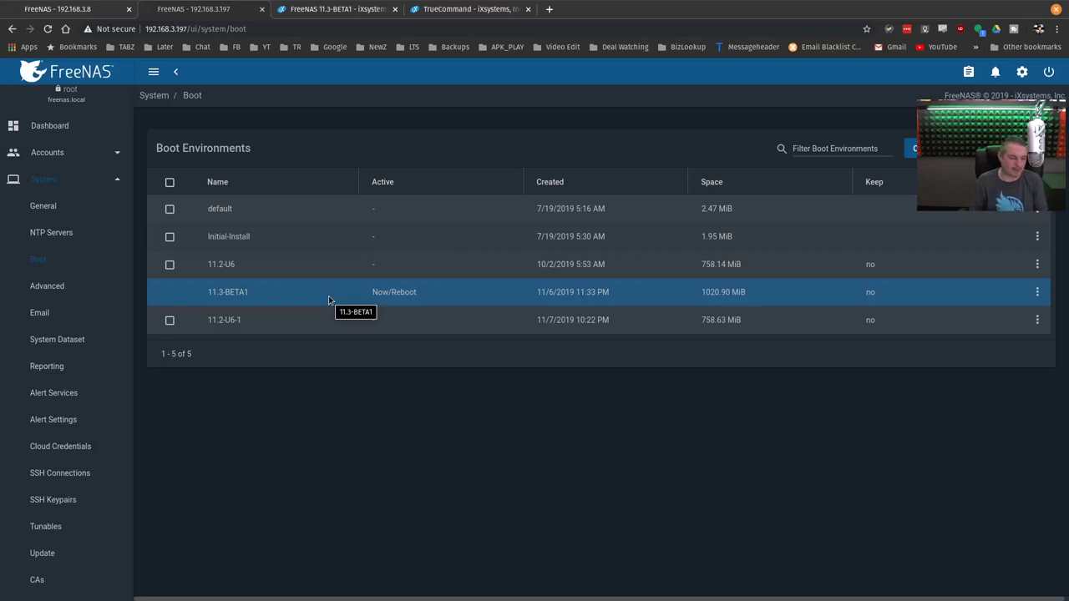
- Review the release notes' instructions for updating to 11.3-BETA1, and read the release highlights and update command in the iX Community announcement
click(334, 9)
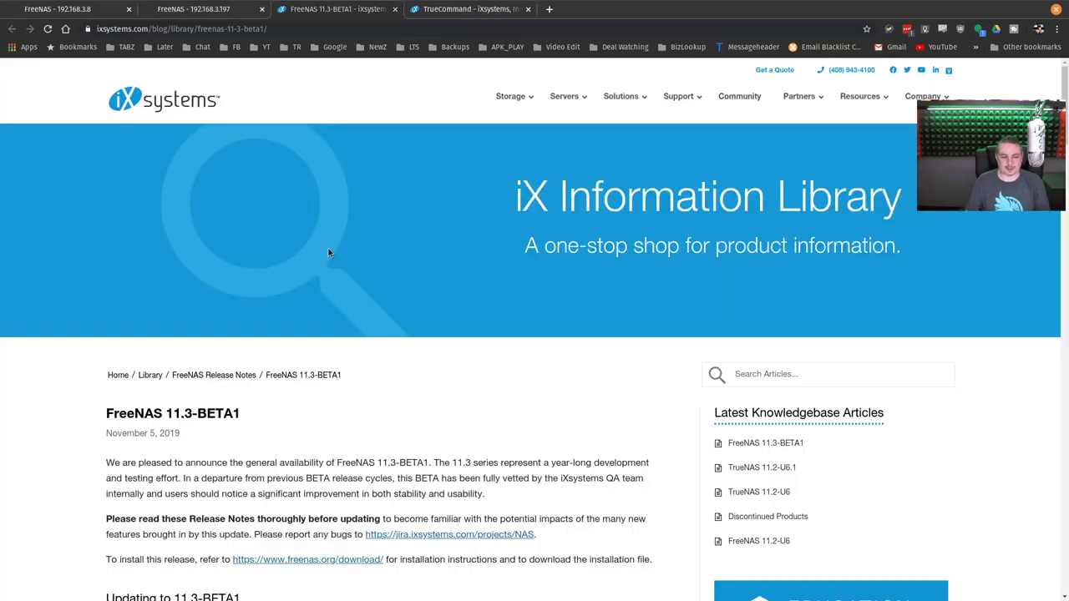
scroll(329, 252, down, 3)
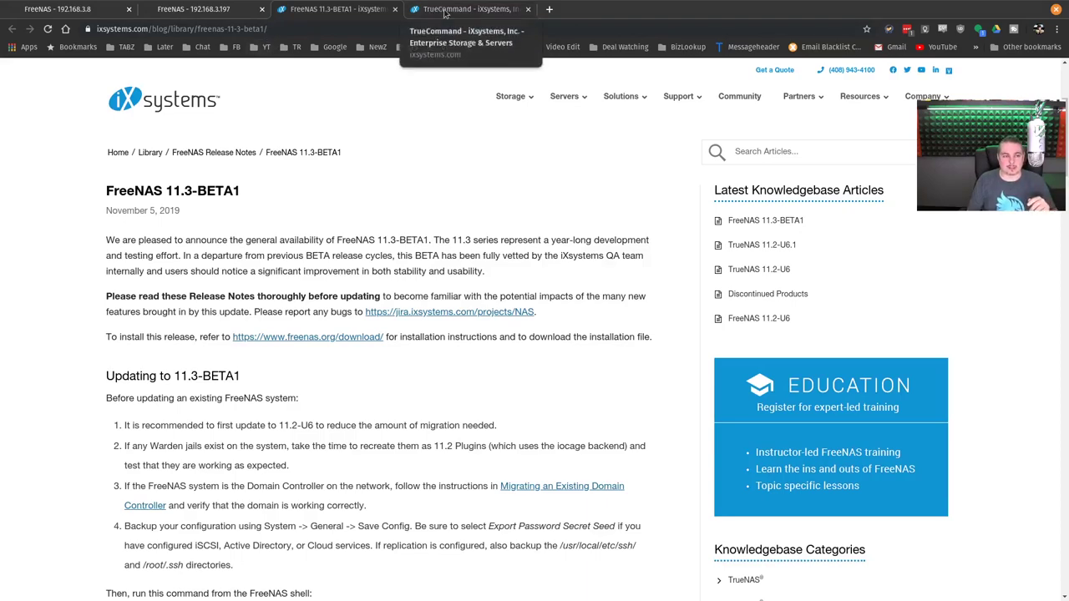
click(445, 11)
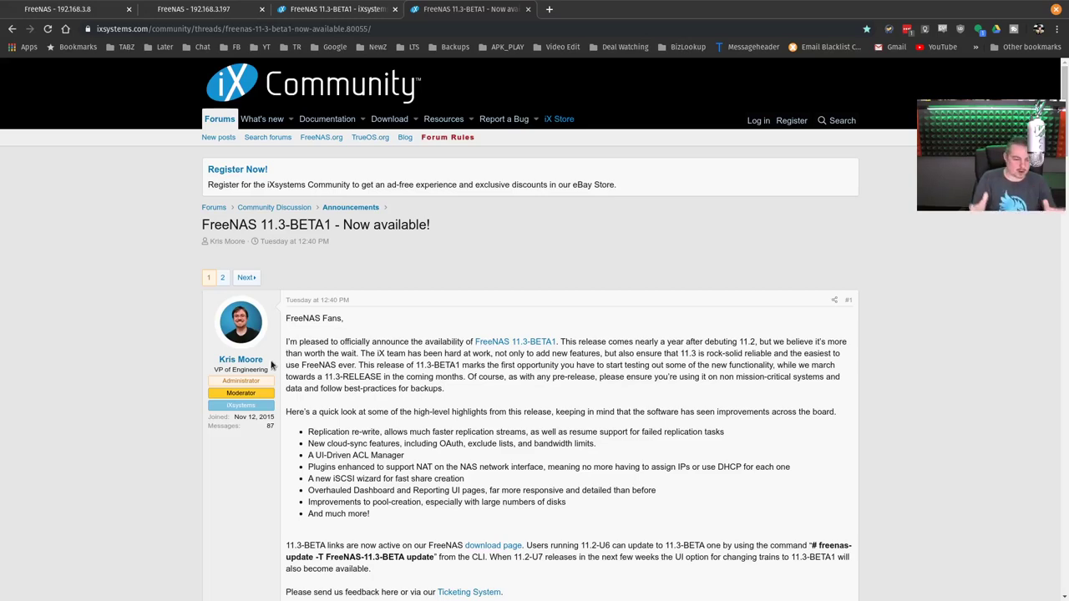
scroll(271, 365, down, 3)
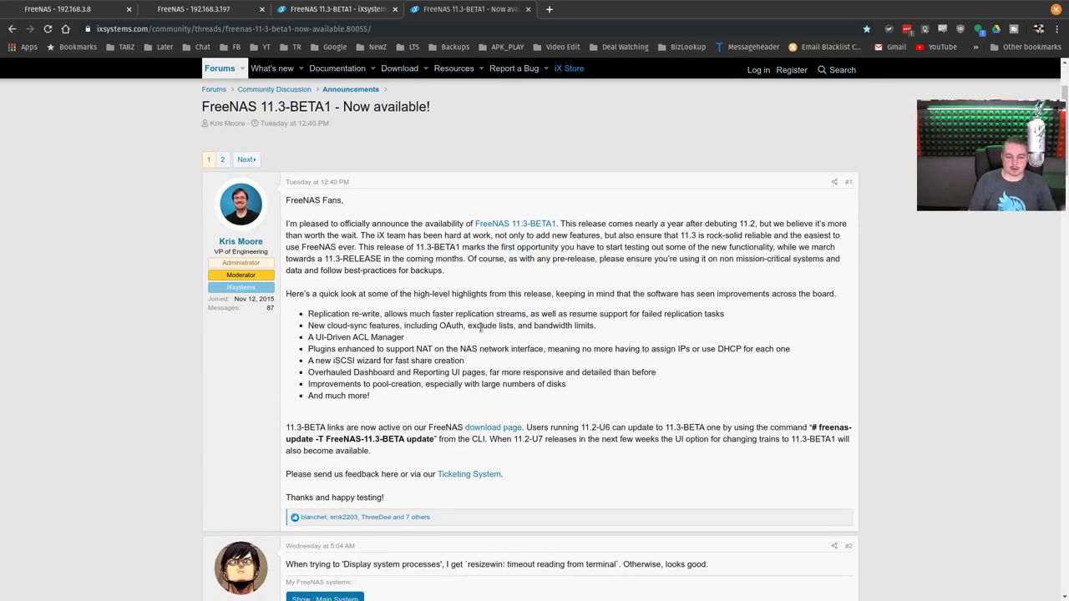
scroll(480, 328, down, 2)
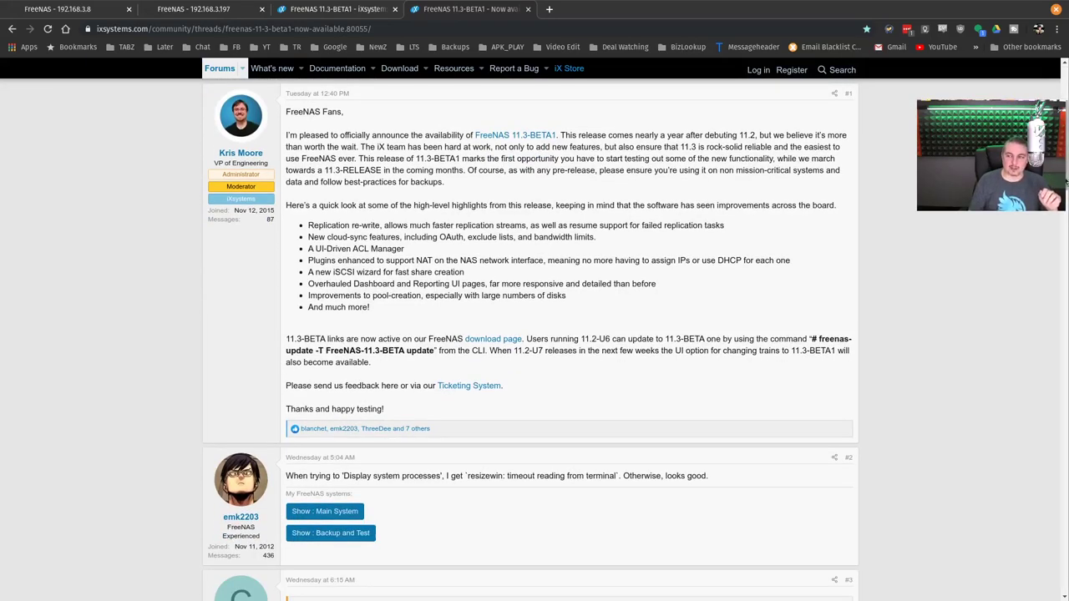
- Read through the remaining replies to the FreeNAS 11.3-BETA1 announcement, including page 2 and its posts on upgrade issues, jails and the legacy interface
drag(1065, 182, 1058, 581)
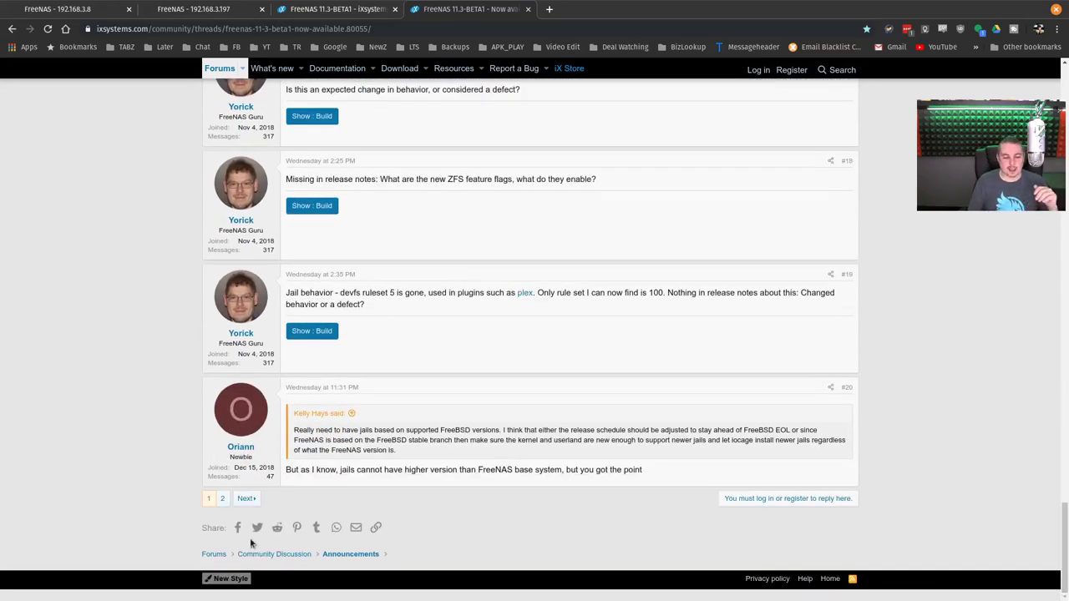
click(222, 499)
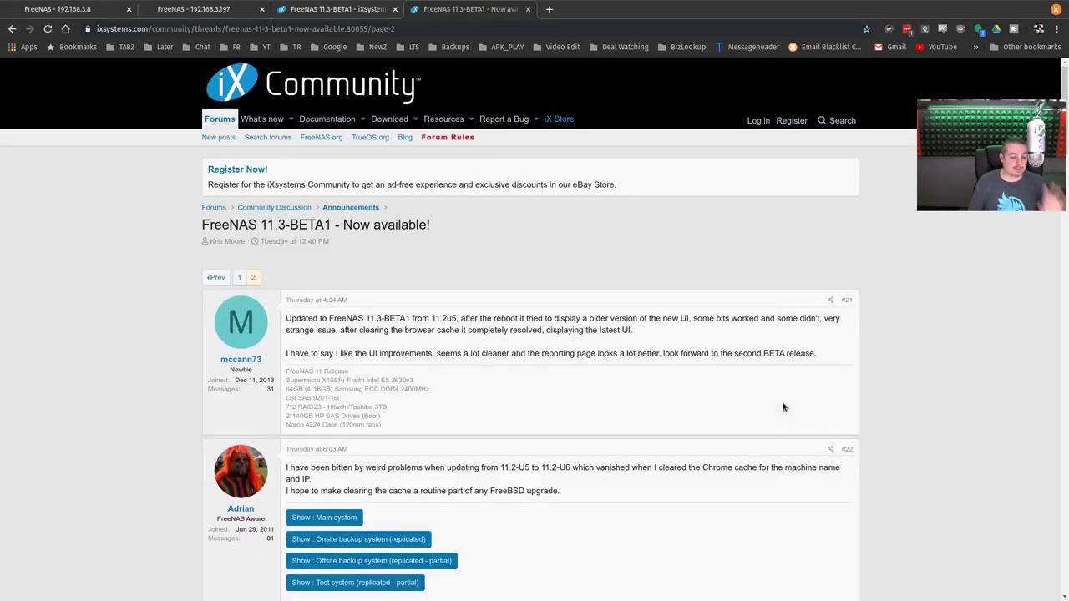
scroll(783, 407, down, 2)
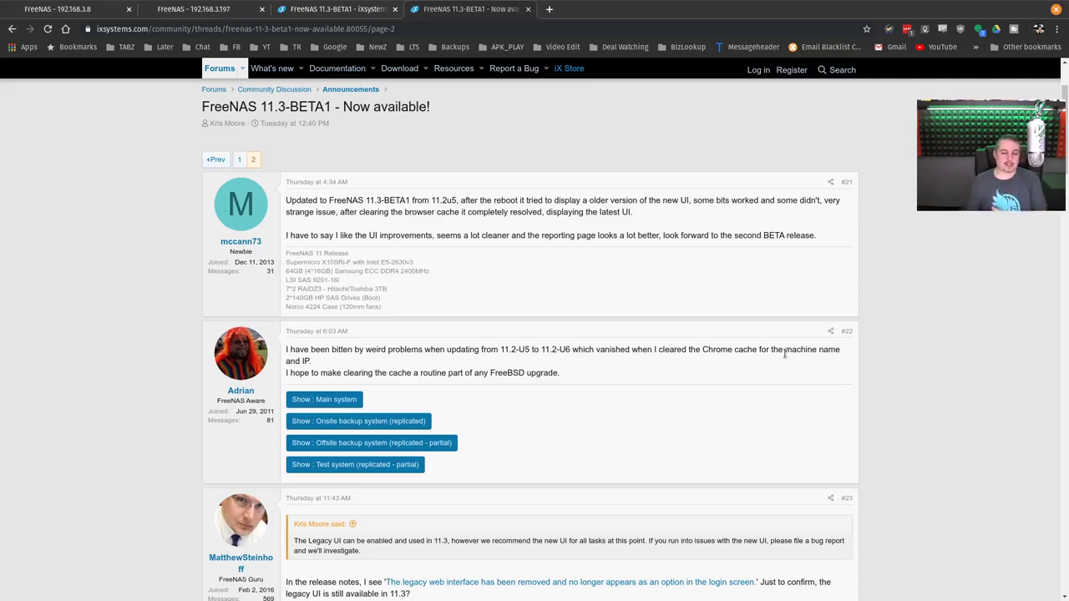
scroll(786, 359, down, 3)
scroll(788, 367, down, 4)
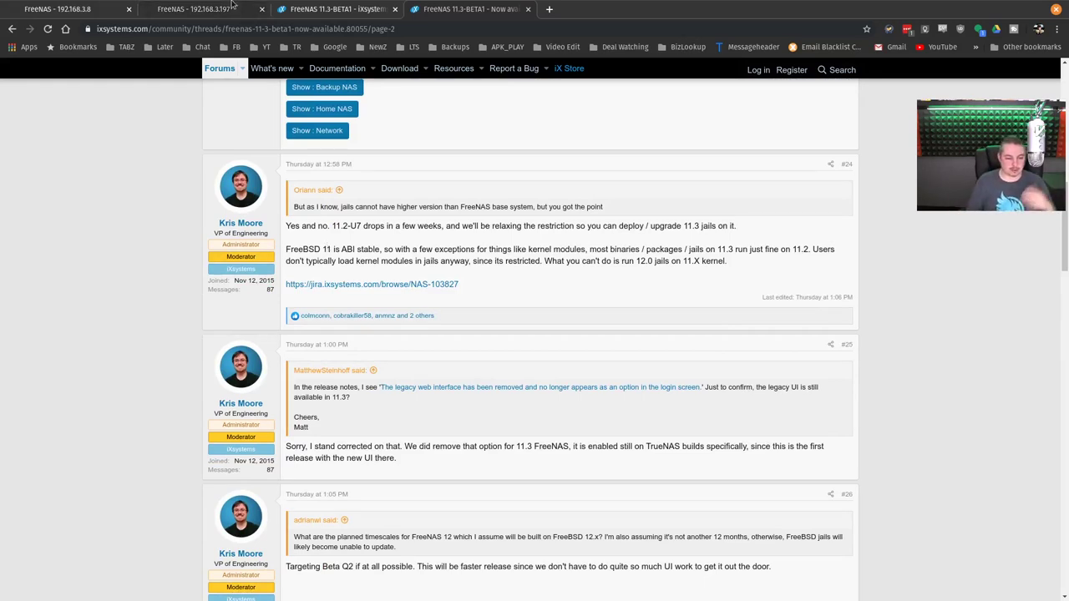
scroll(888, 240, down, 20)
scroll(999, 438, down, 4)
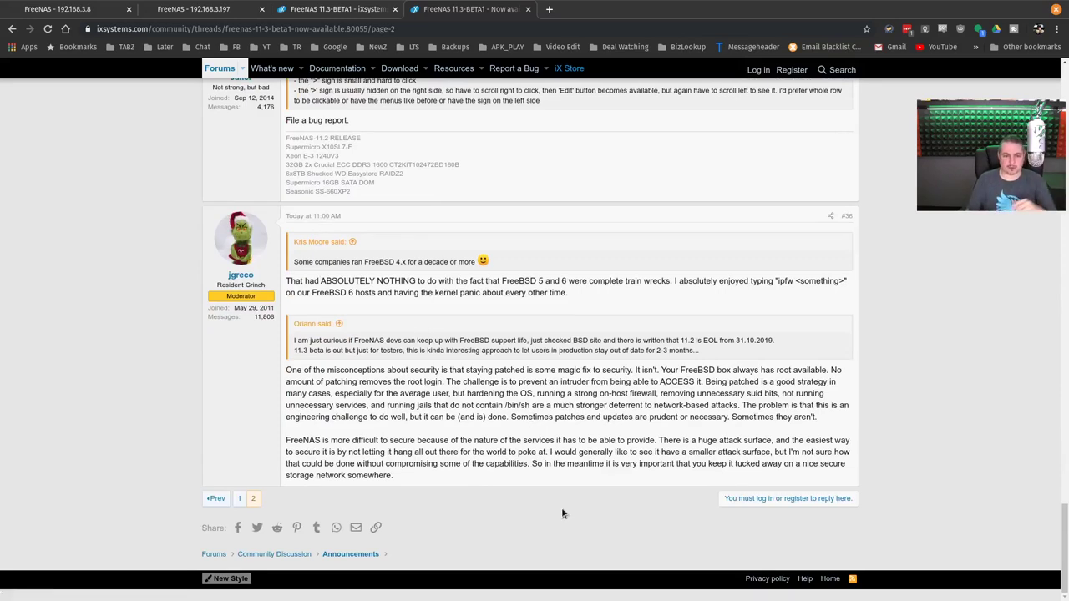
scroll(567, 511, up, 4)
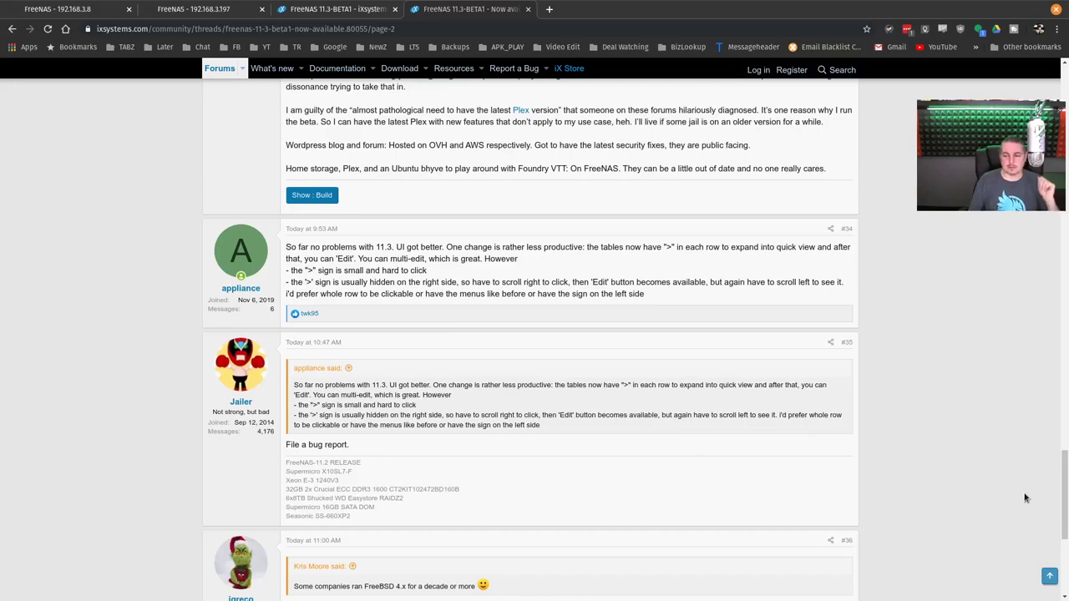
drag(1057, 504, 1023, 91)
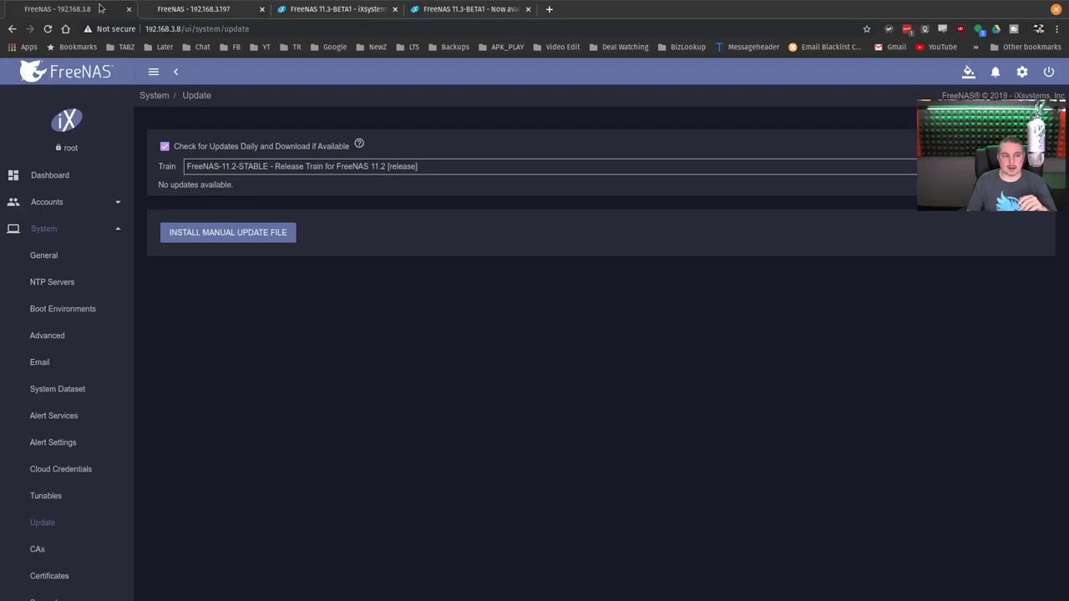
- Switch to the 192.168.3.8 FreeNAS server and open its dashboard
click(58, 8)
click(61, 175)
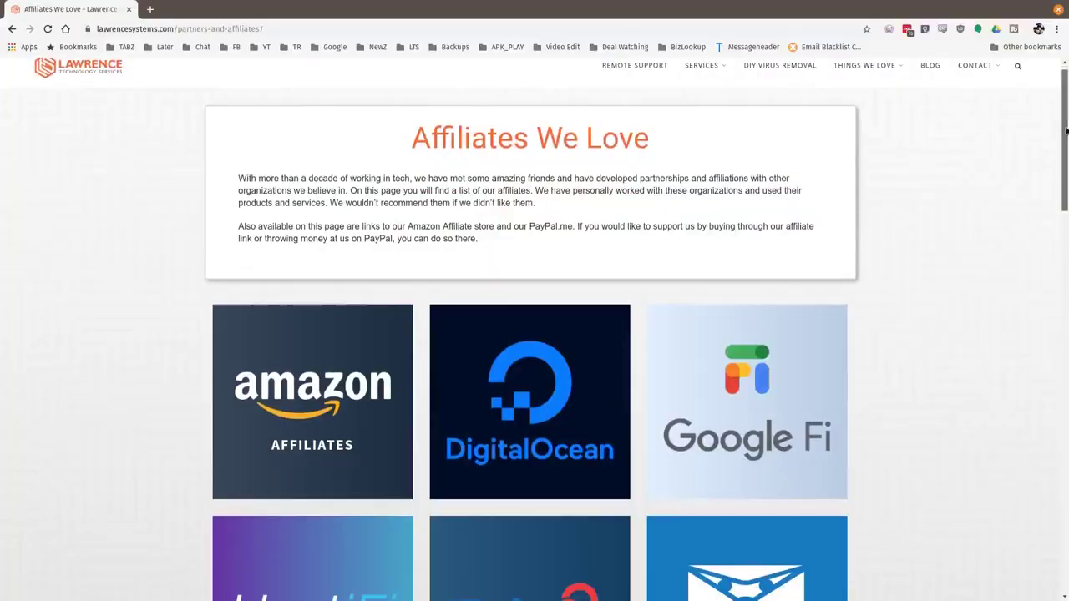
scroll(1057, 193, down, 4)
scroll(1058, 193, down, 5)
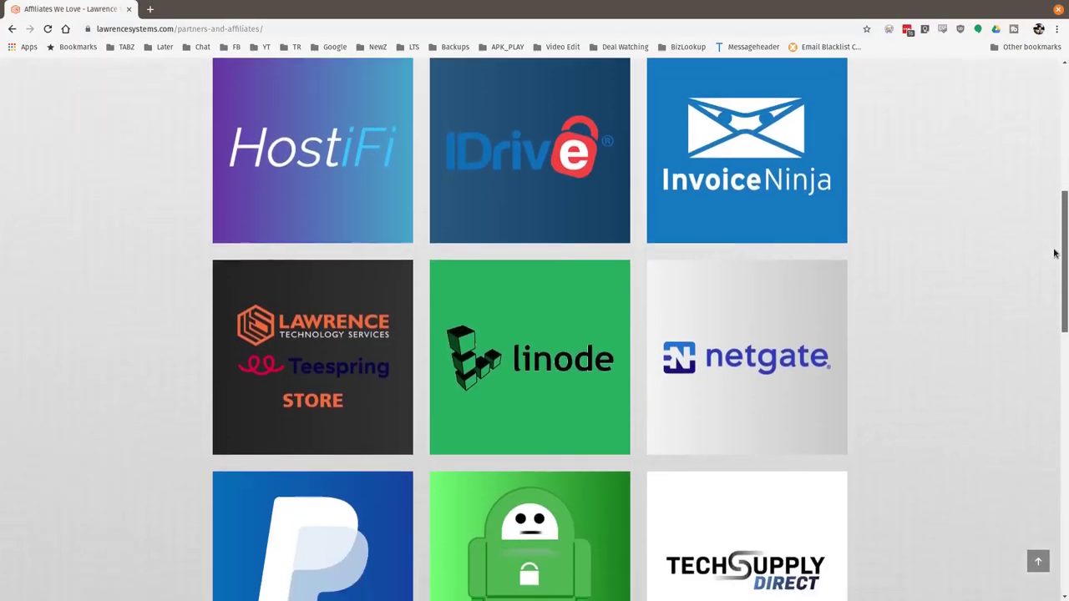